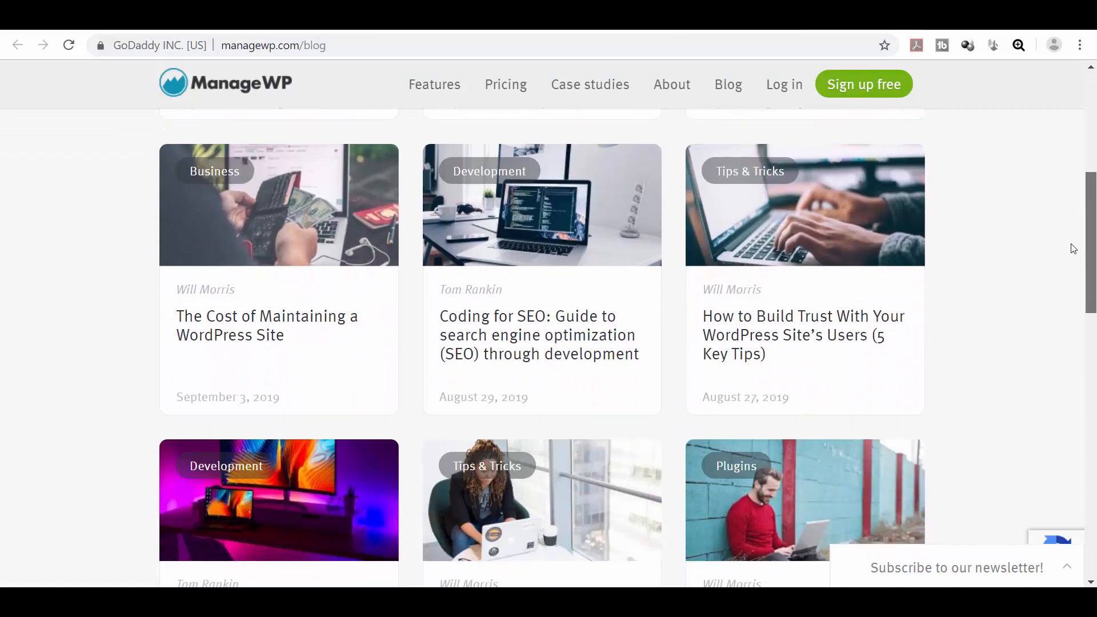
- Look through the article listings on the ManageWP blog page
scroll(1074, 249, down, 1)
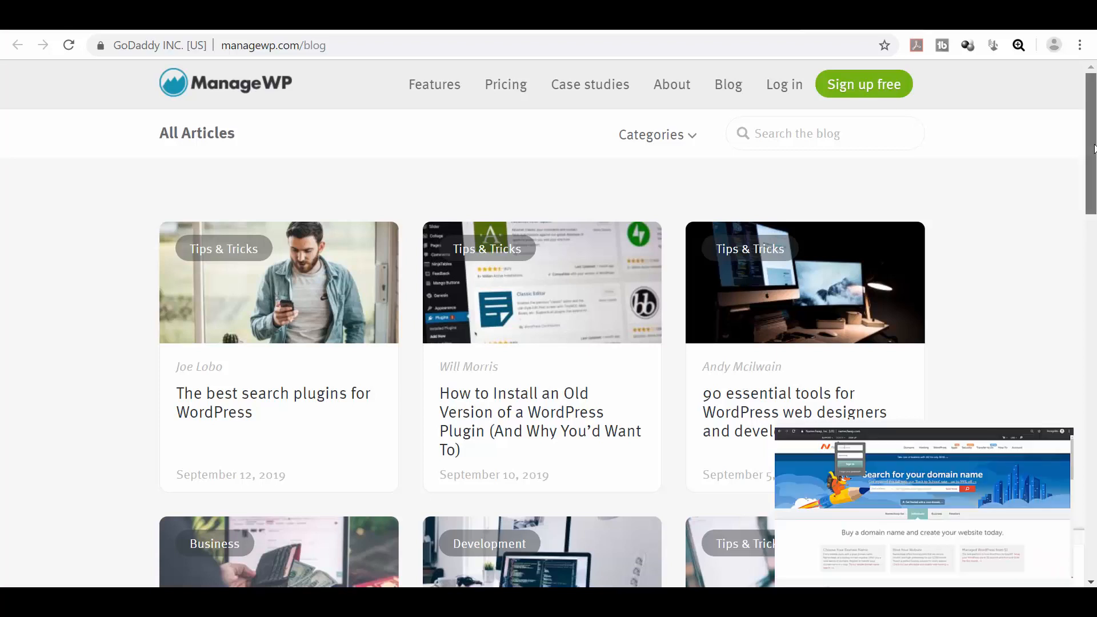
scroll(1085, 198, down, 3)
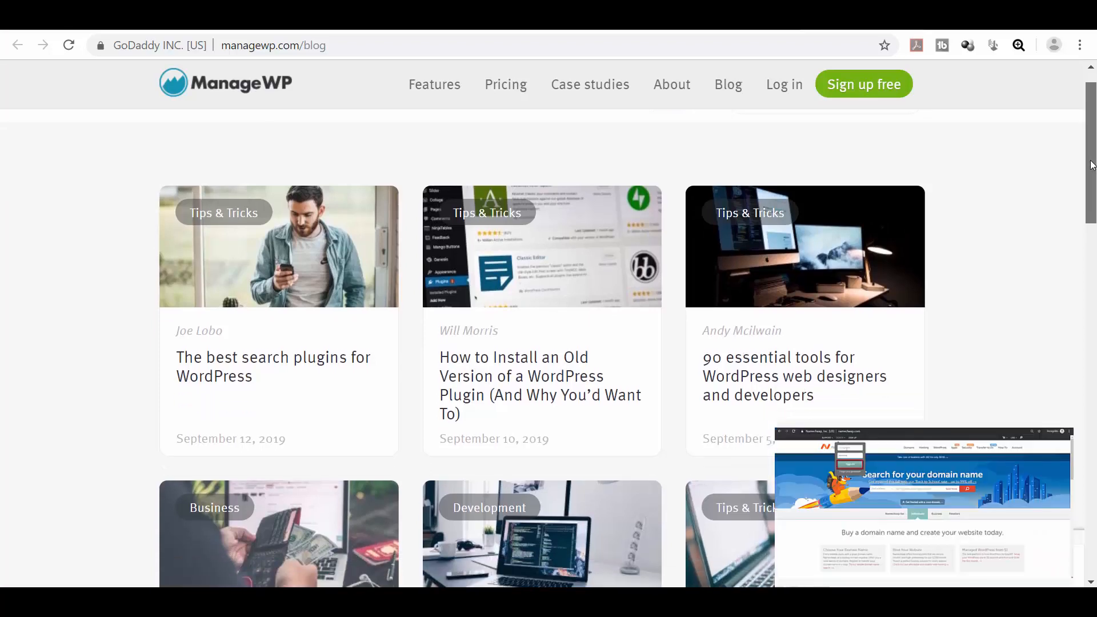
scroll(1085, 197, down, 4)
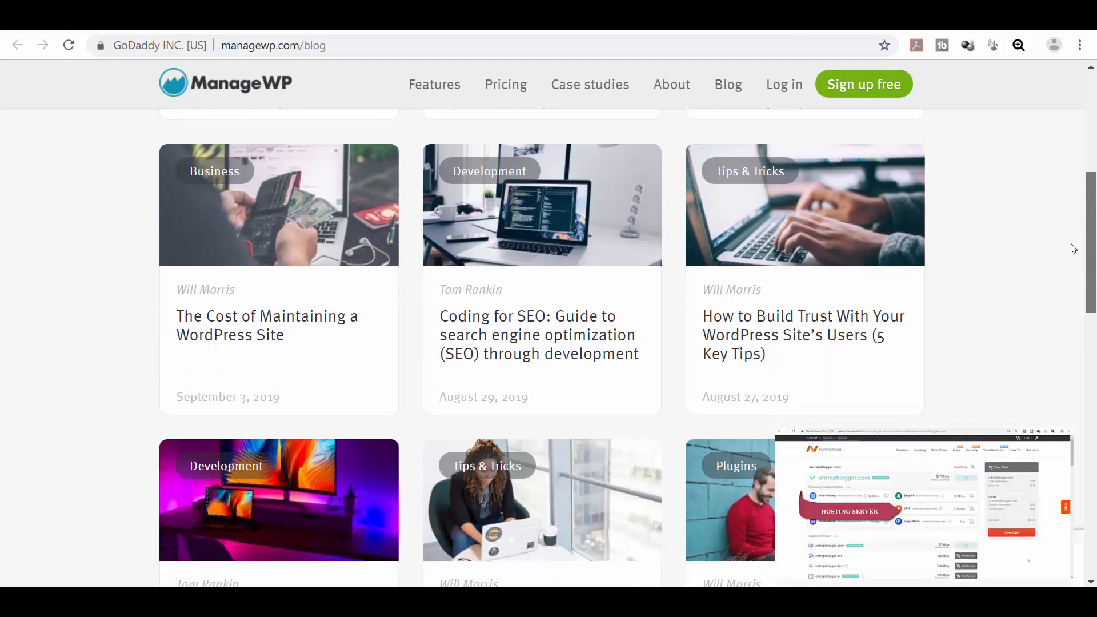
scroll(1070, 245, down, 1)
scroll(1069, 271, down, 7)
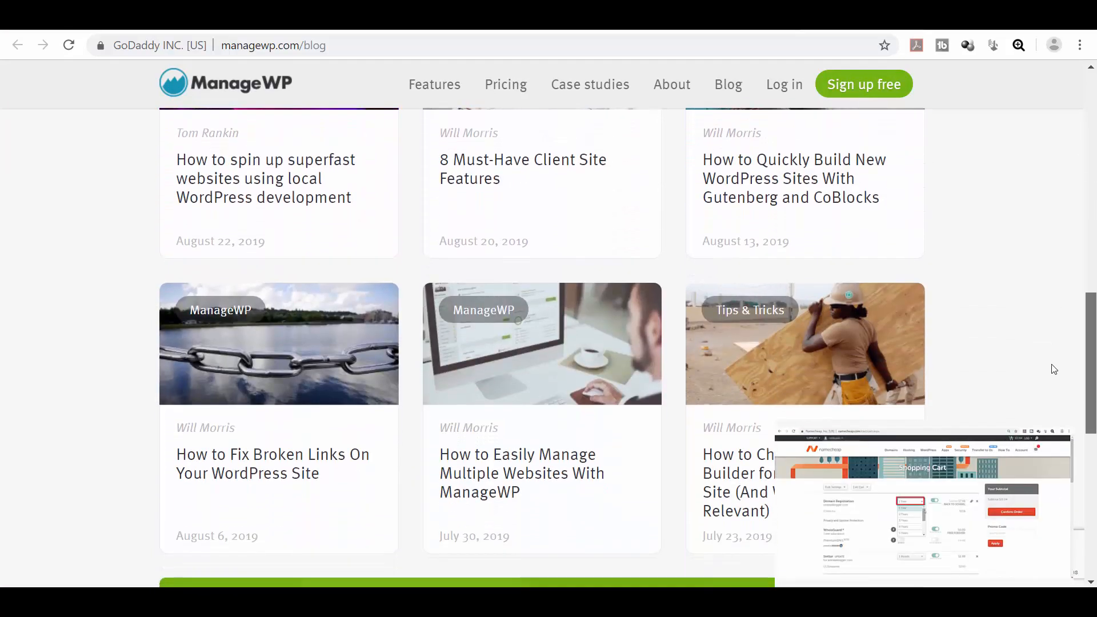
scroll(1054, 369, down, 7)
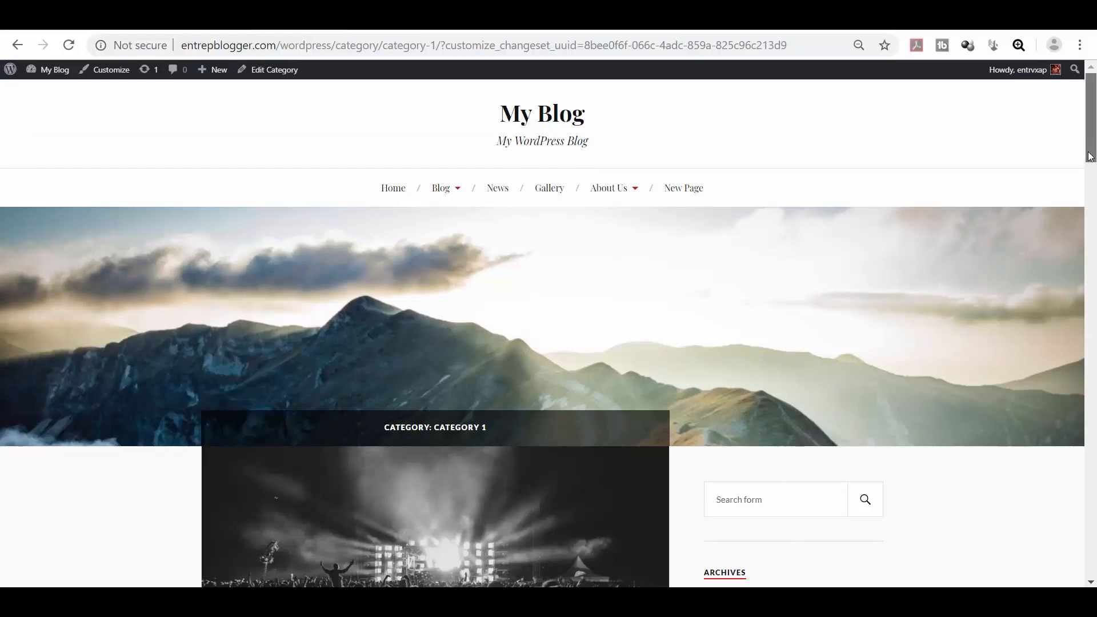
- View the Category 1 posts page and the About Us page of the sample WordPress blog
drag(1089, 156, 1082, 212)
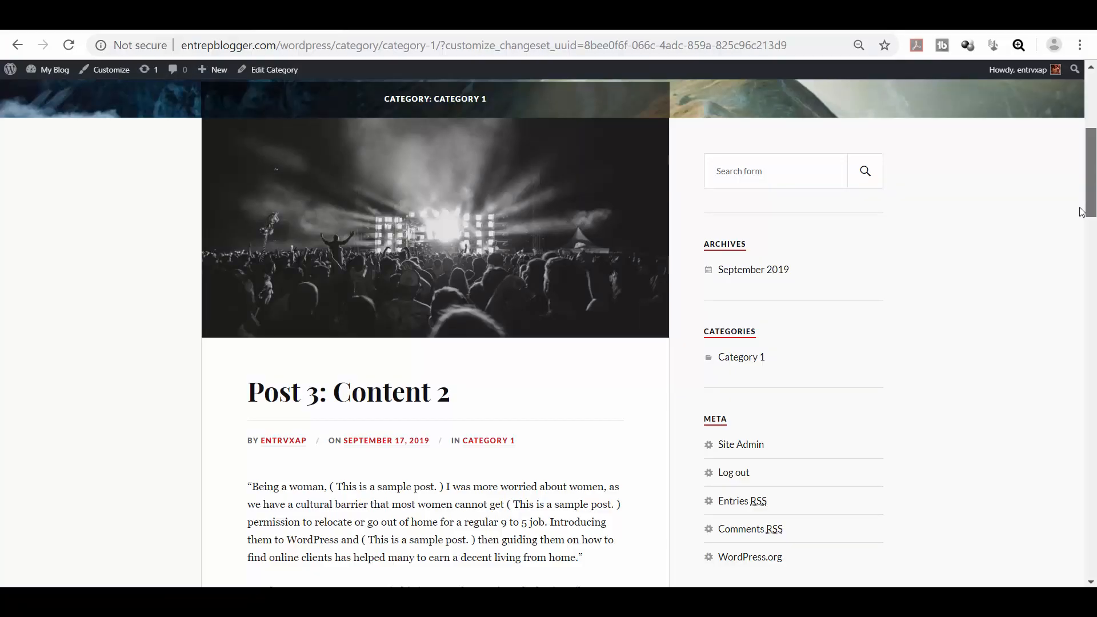
drag(1082, 211, 1080, 237)
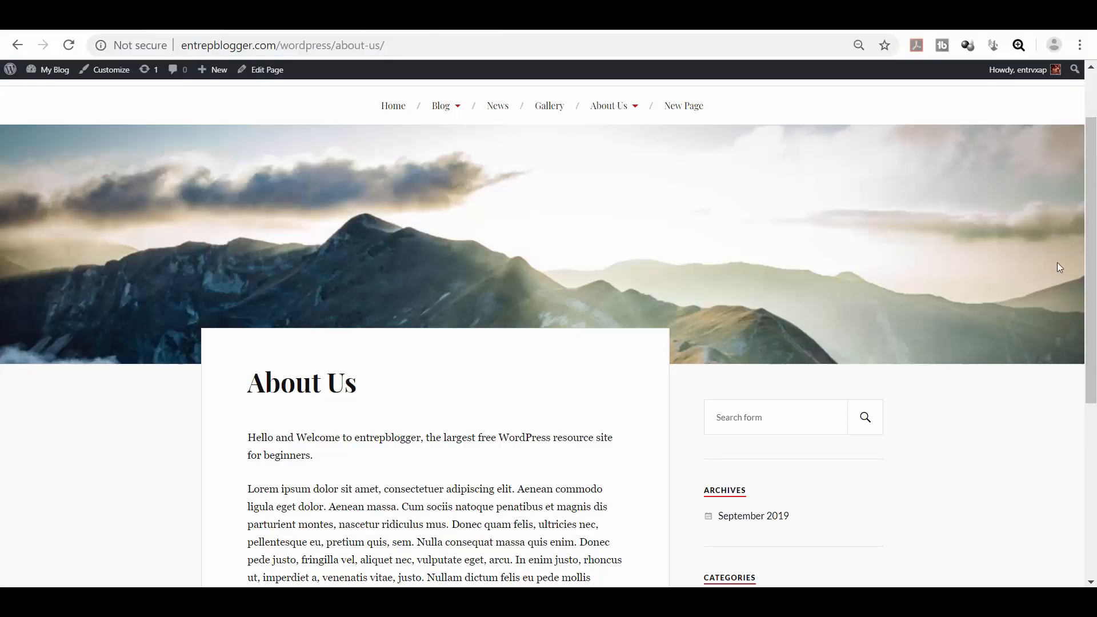
scroll(1057, 264, down, 3)
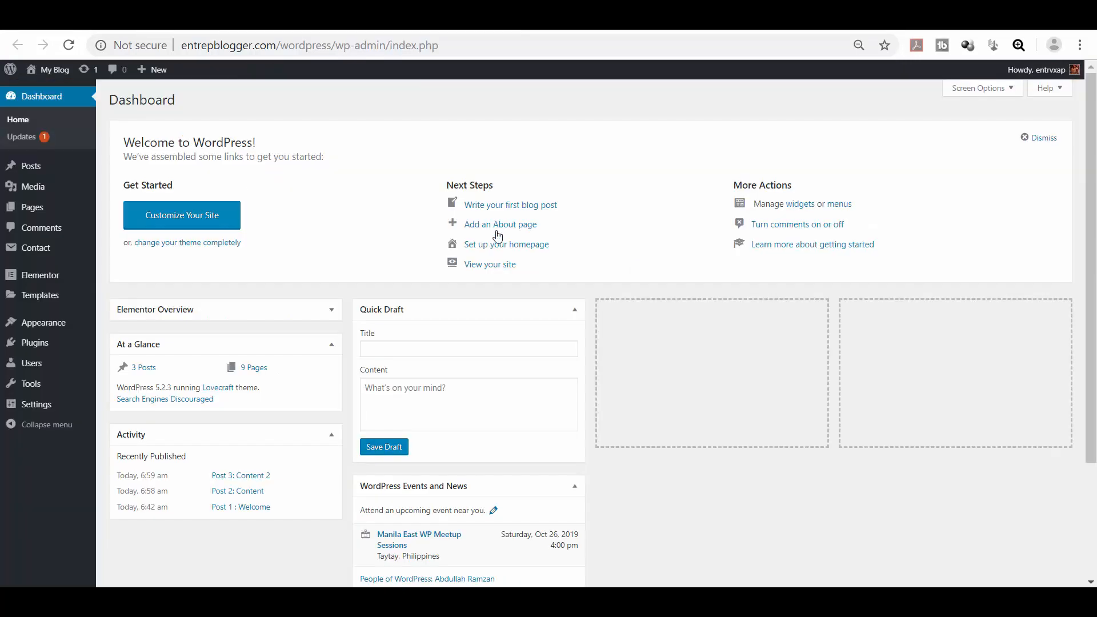
- Open "Post 3: Content 2" from the list of all posts for editing
mouse_move(39, 170)
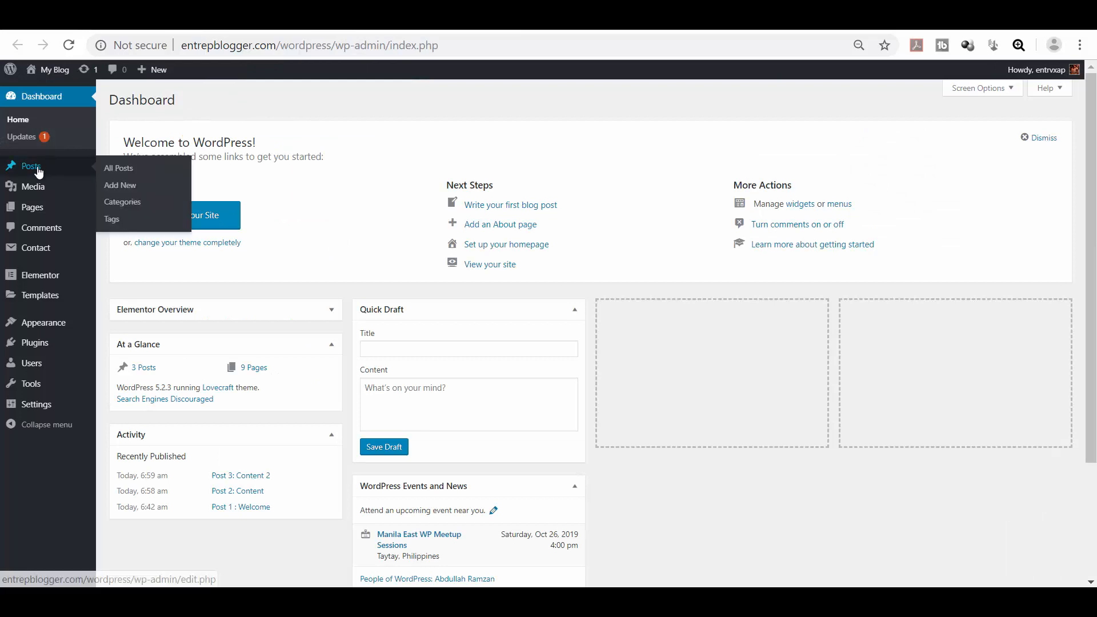
click(117, 169)
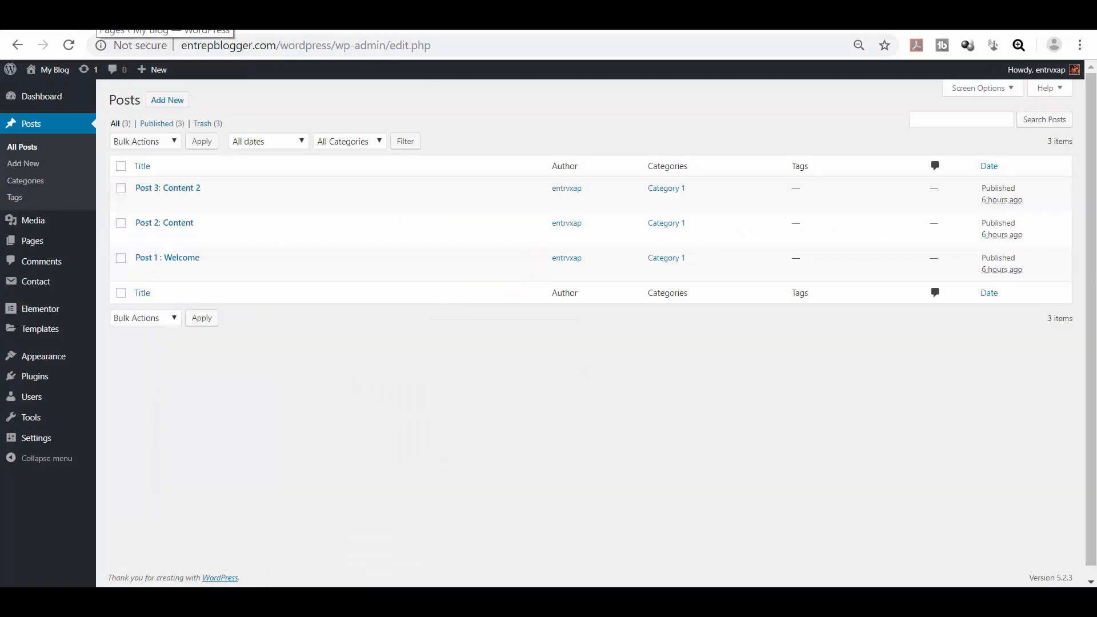
mouse_move(190, 190)
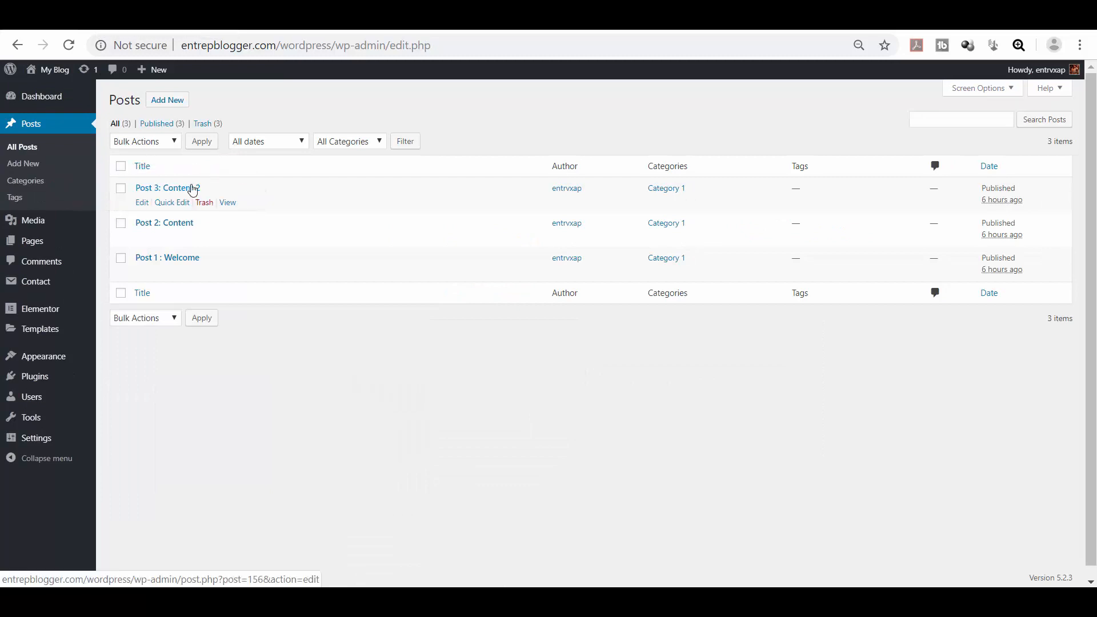
click(142, 204)
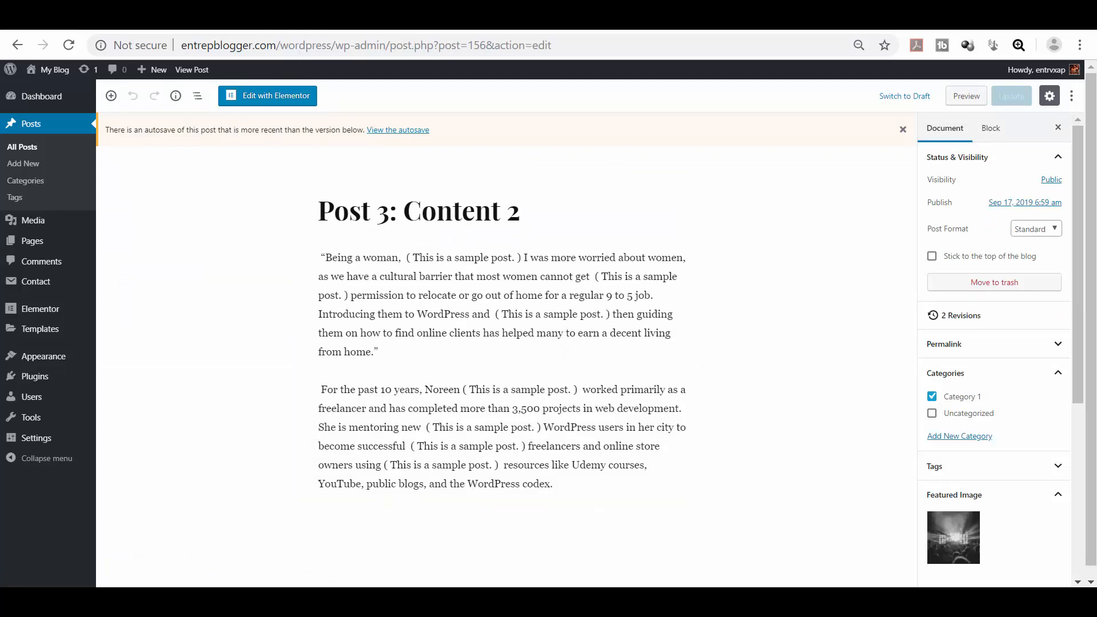
- Try the post's first paragraph as an H2, H3 and H4 heading, and convert it back to a paragraph
click(337, 260)
click(325, 230)
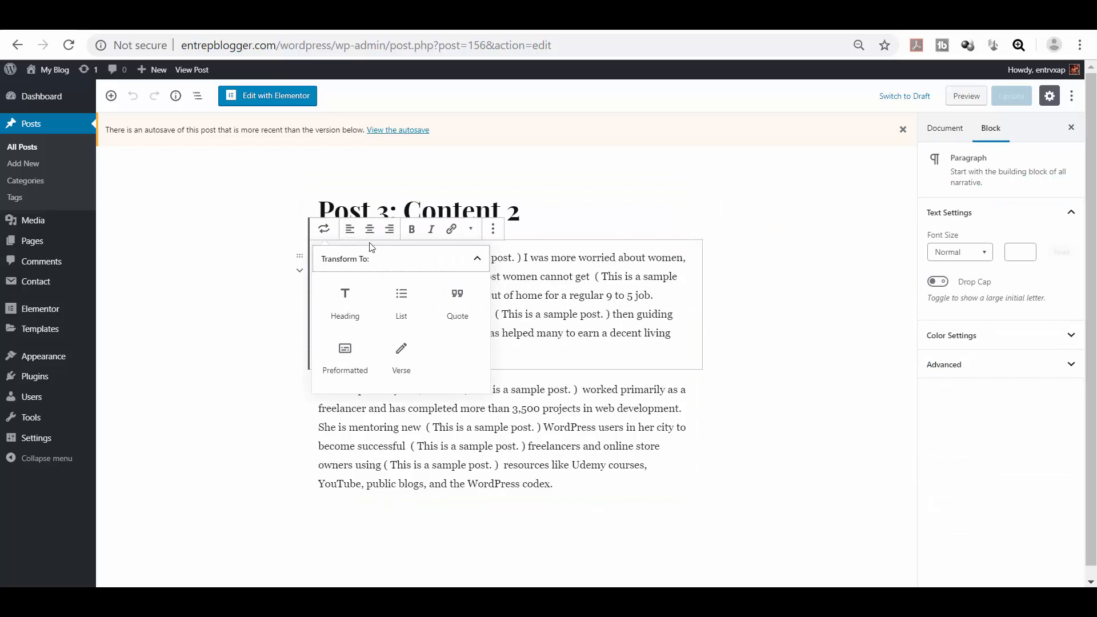
click(353, 312)
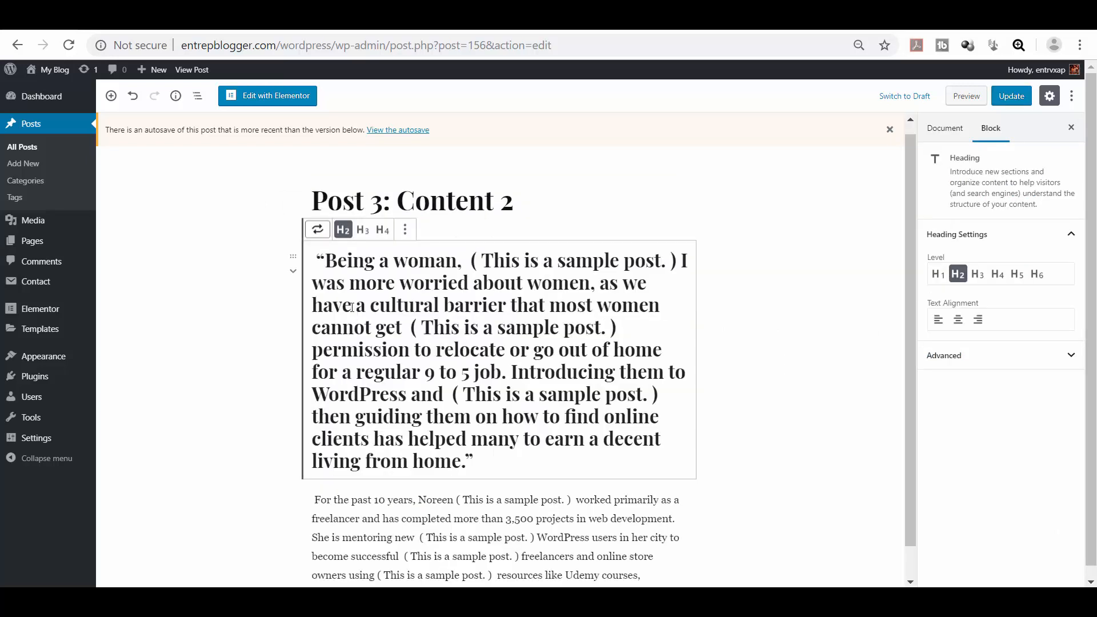
click(363, 230)
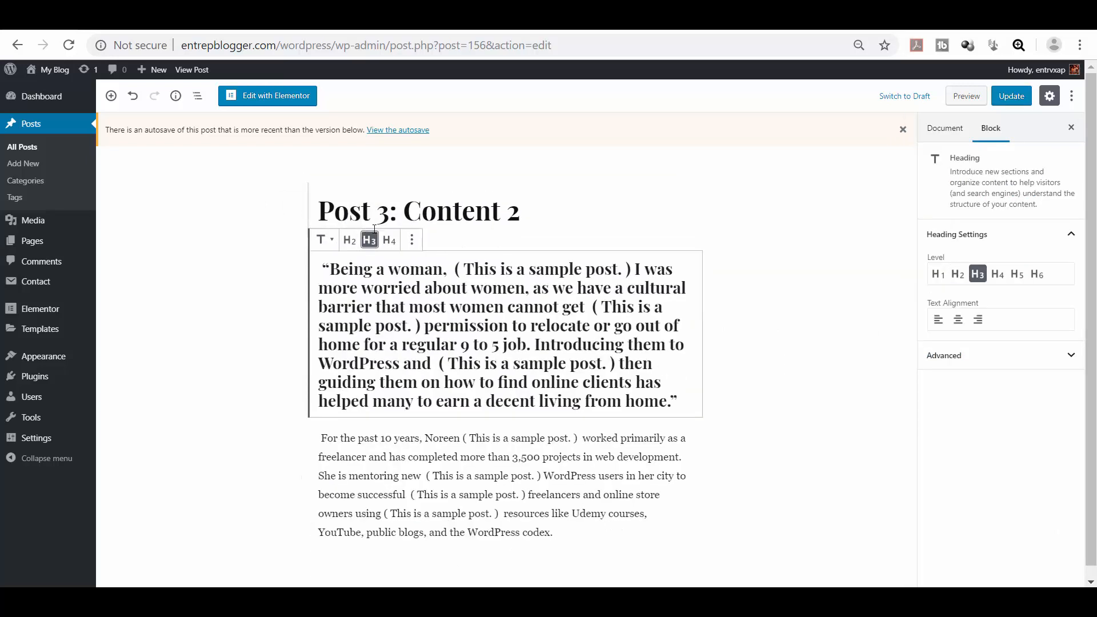
click(389, 241)
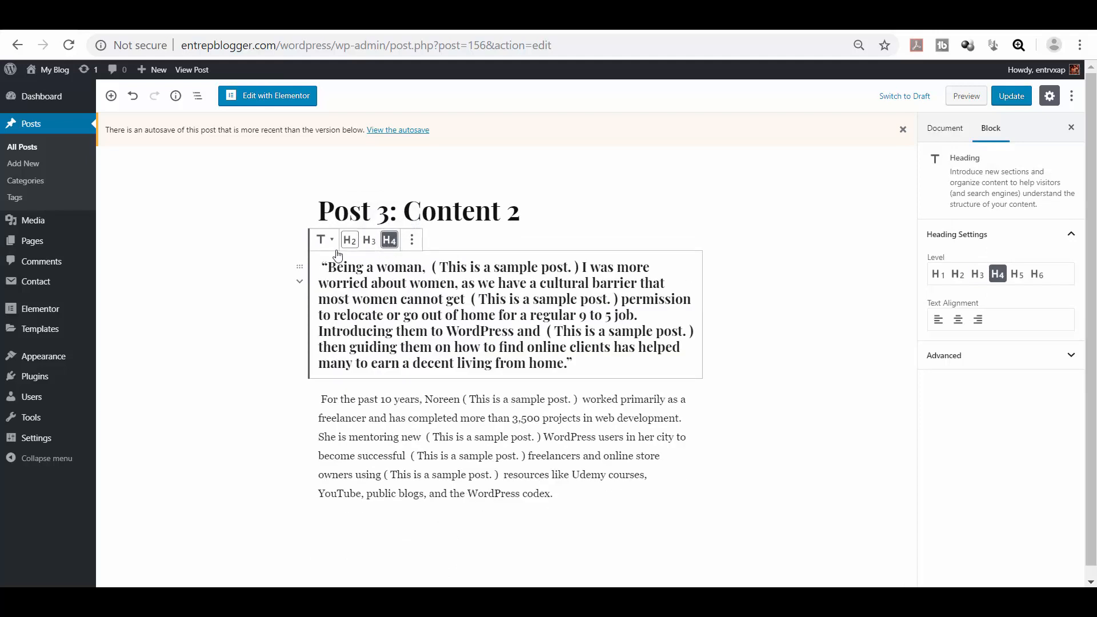
click(324, 239)
click(344, 310)
- Try center and right alignment on the post's first paragraph, and return it to left alignment
triple_click(374, 272)
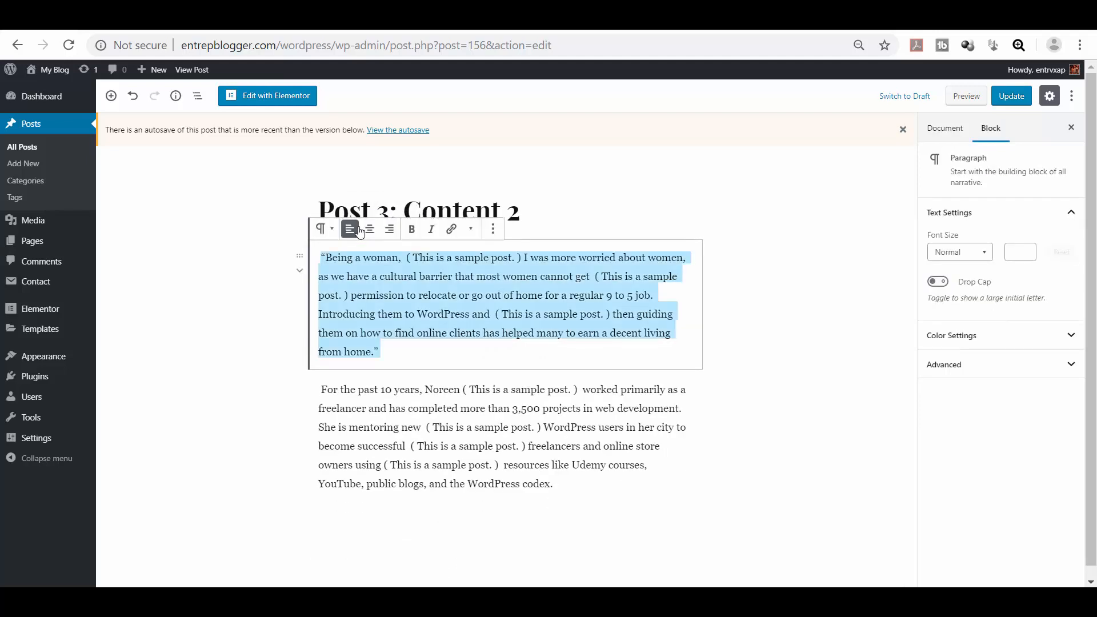
click(370, 229)
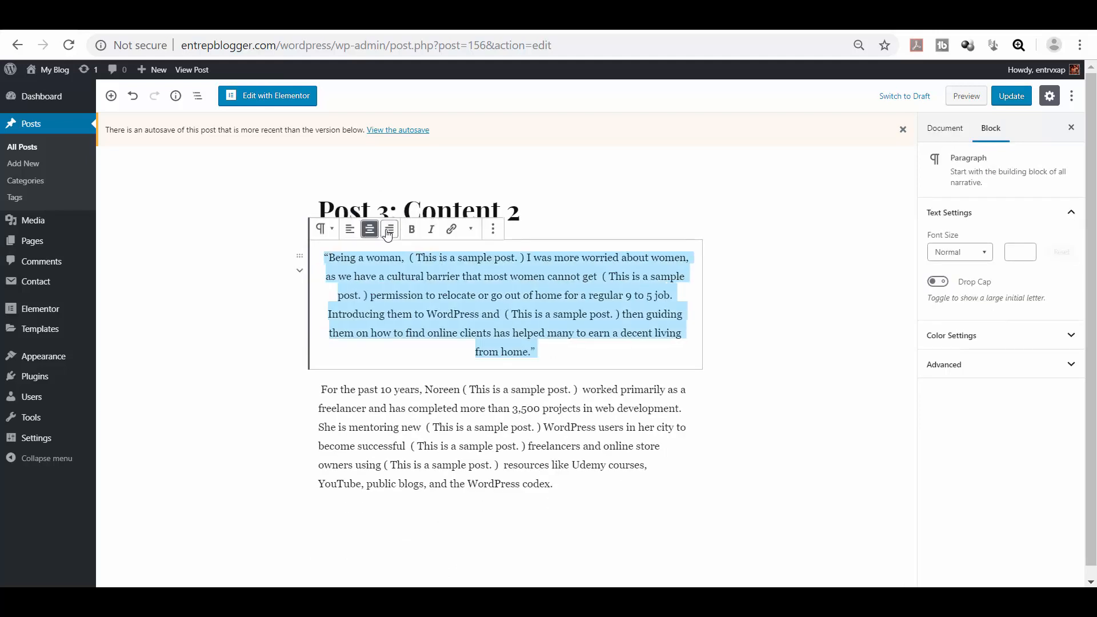
click(389, 230)
click(387, 231)
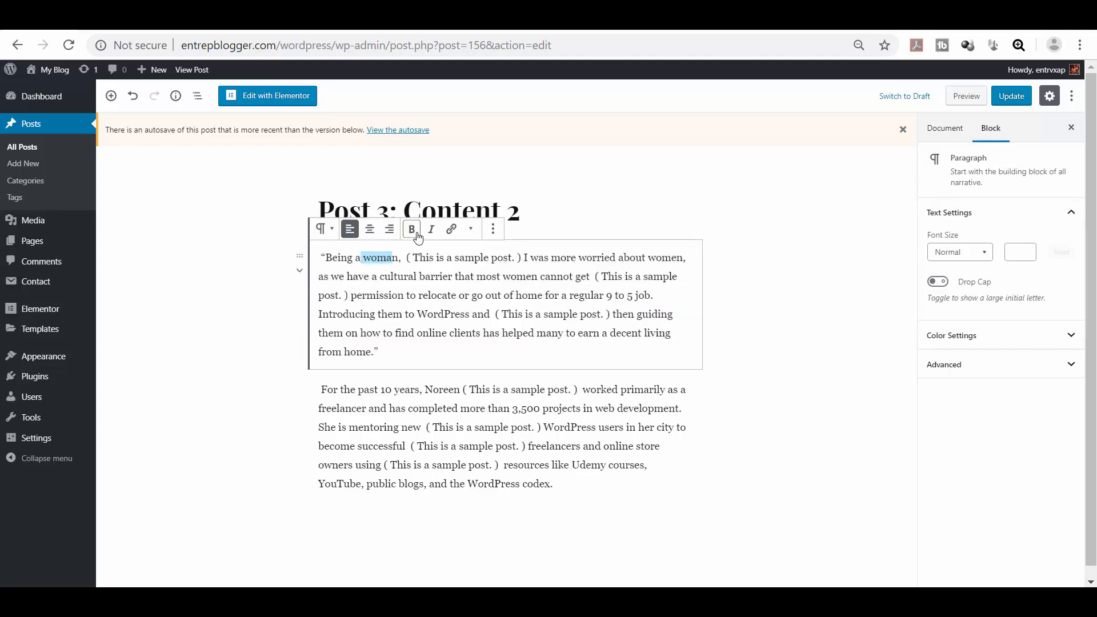
- Try bold and italic formatting on part of the word "woman" in the first paragraph, and undo it
click(417, 234)
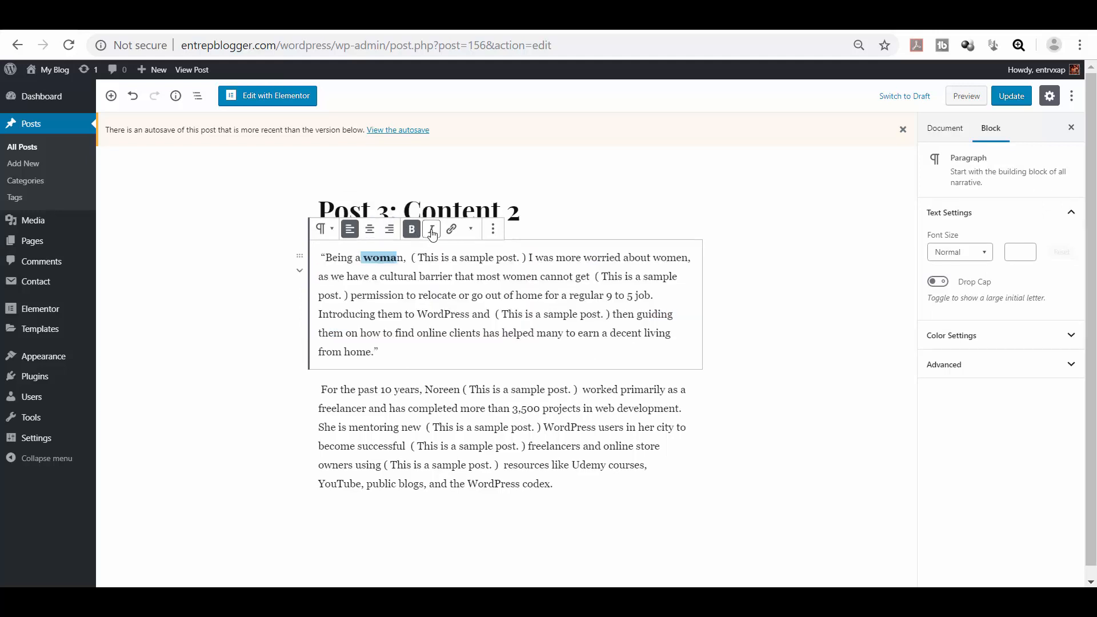
click(432, 230)
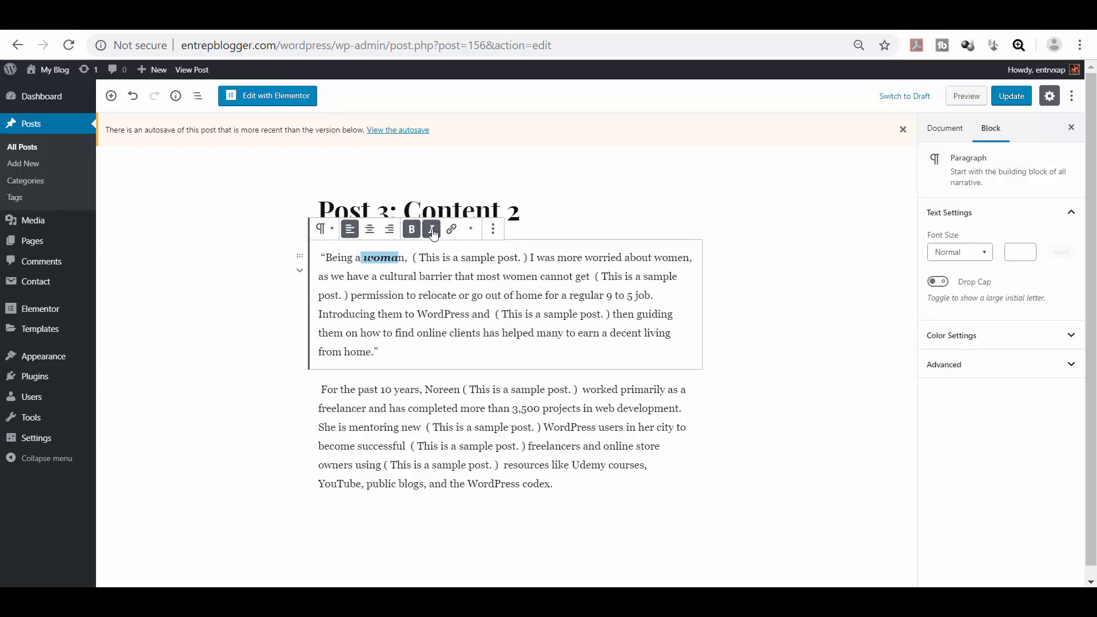
key(ctrl+z)
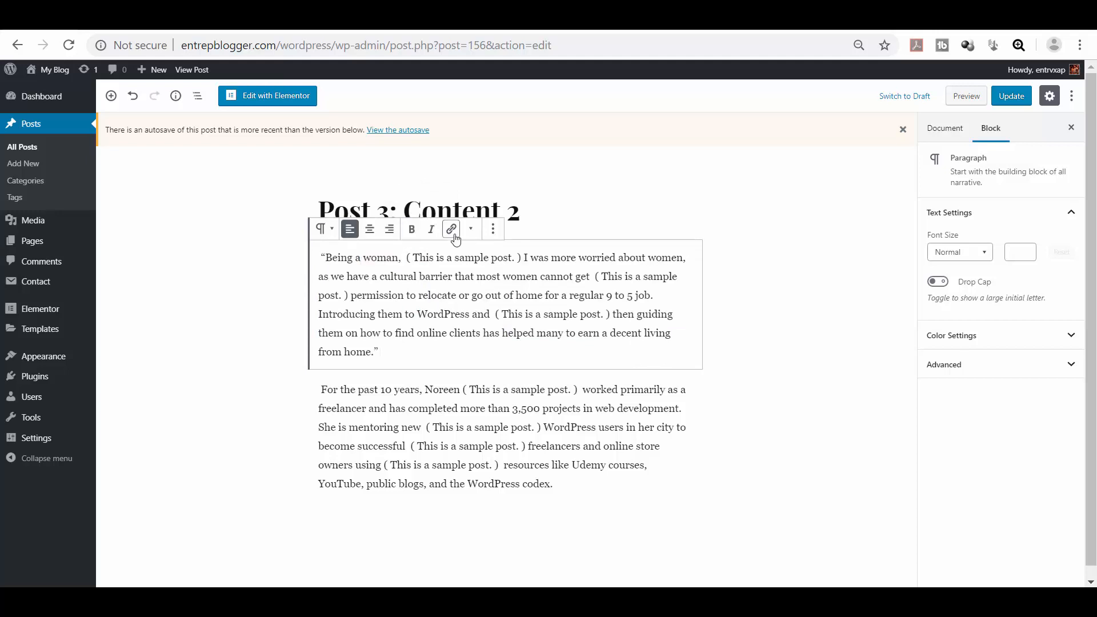
click(451, 229)
text(http://www.youtube.com)
click(465, 374)
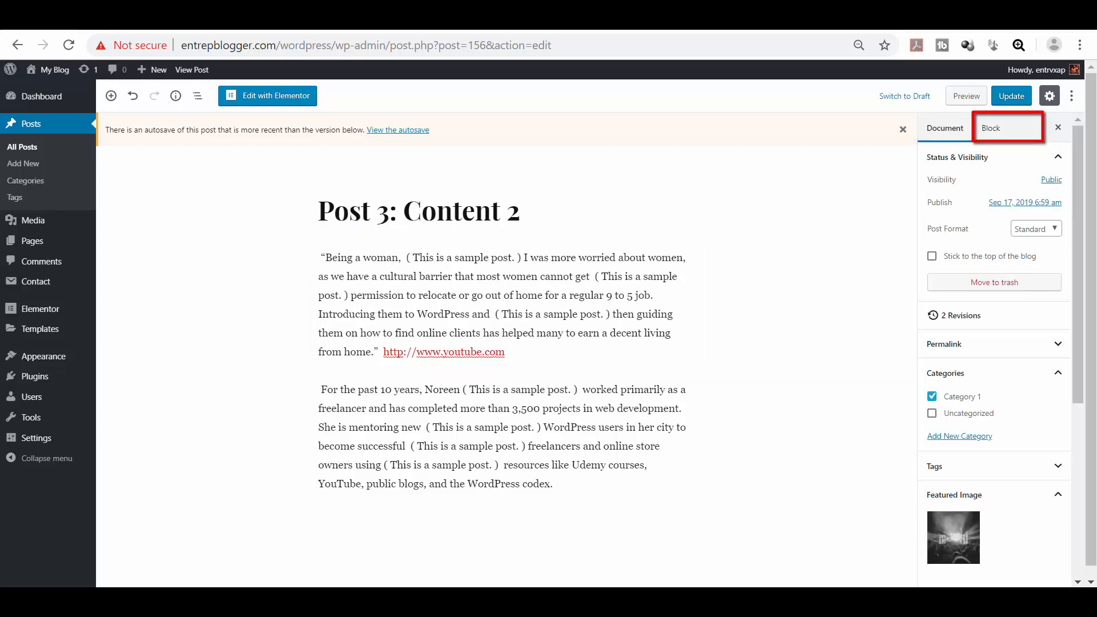
- Bring up the list of all pages separately from the post and open the Blog page for editing
right_click(38, 245)
click(51, 250)
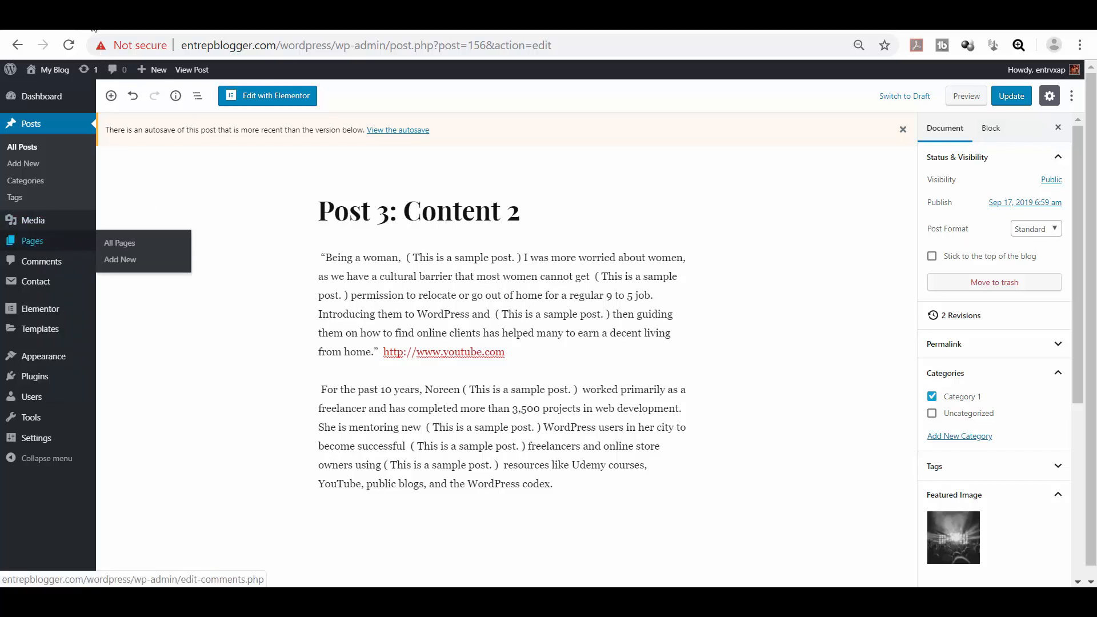
click(109, 19)
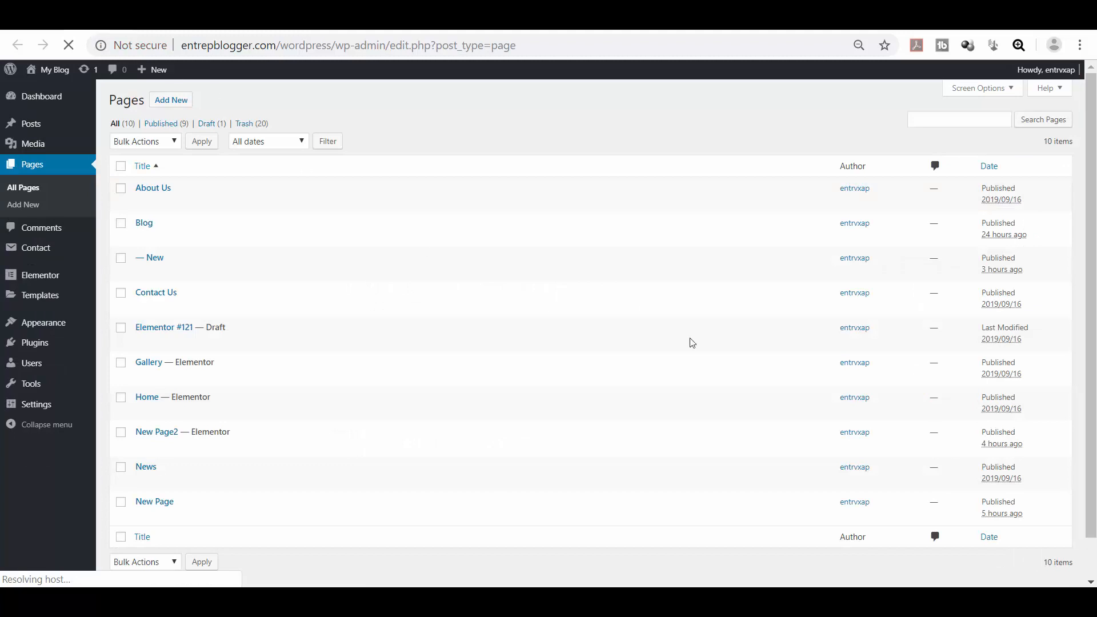
click(143, 224)
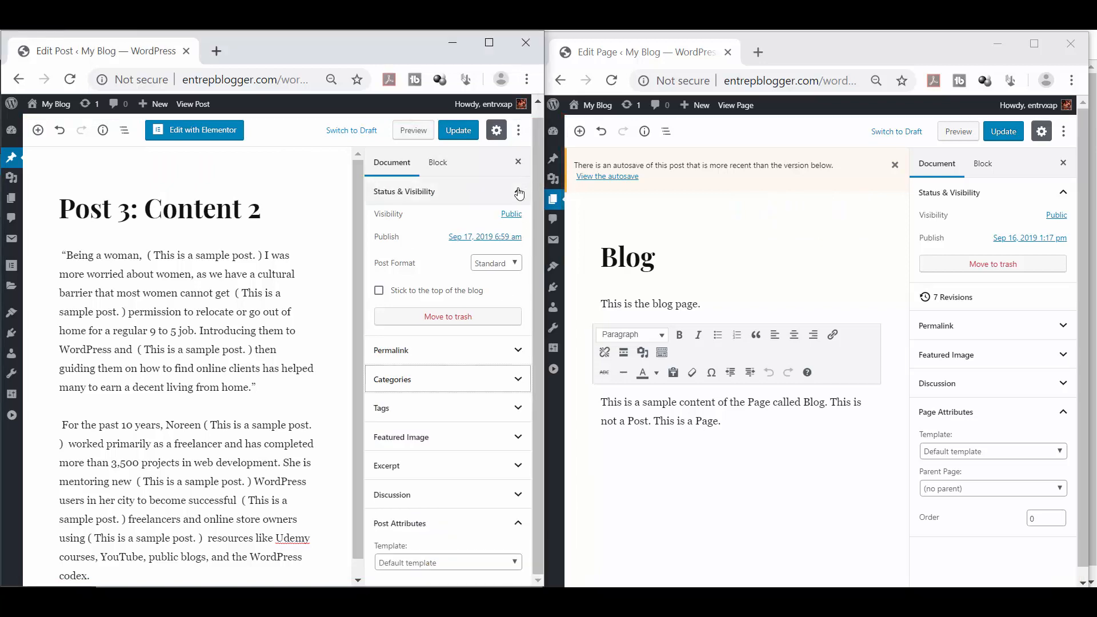
- Collapse and re-expand the Page Attributes of the Blog page to review its template, parent and order options
click(1063, 412)
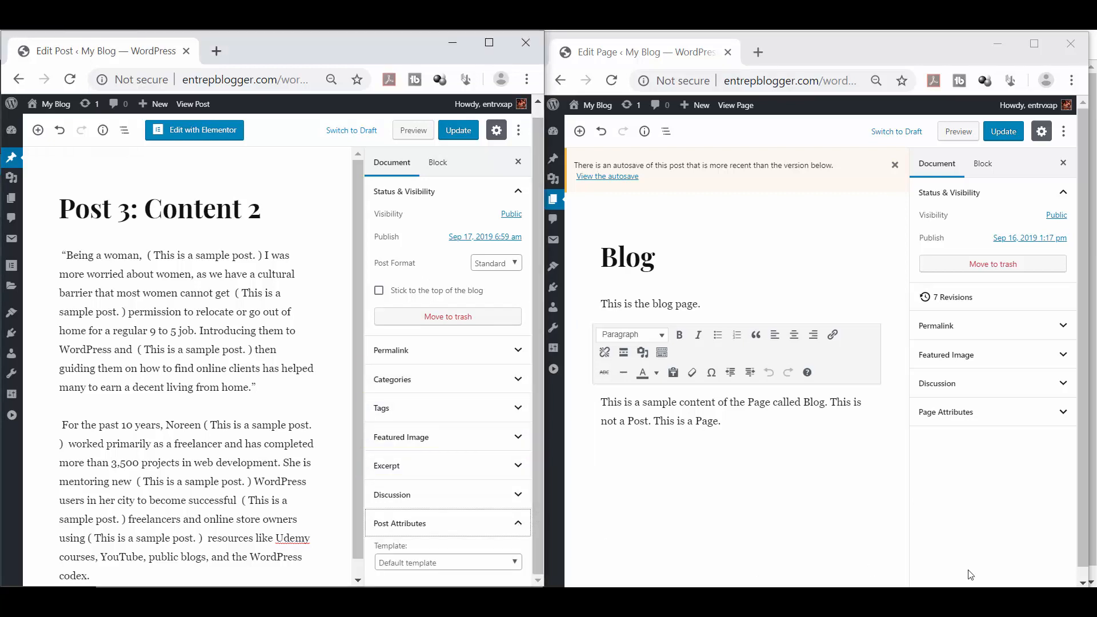
click(1068, 420)
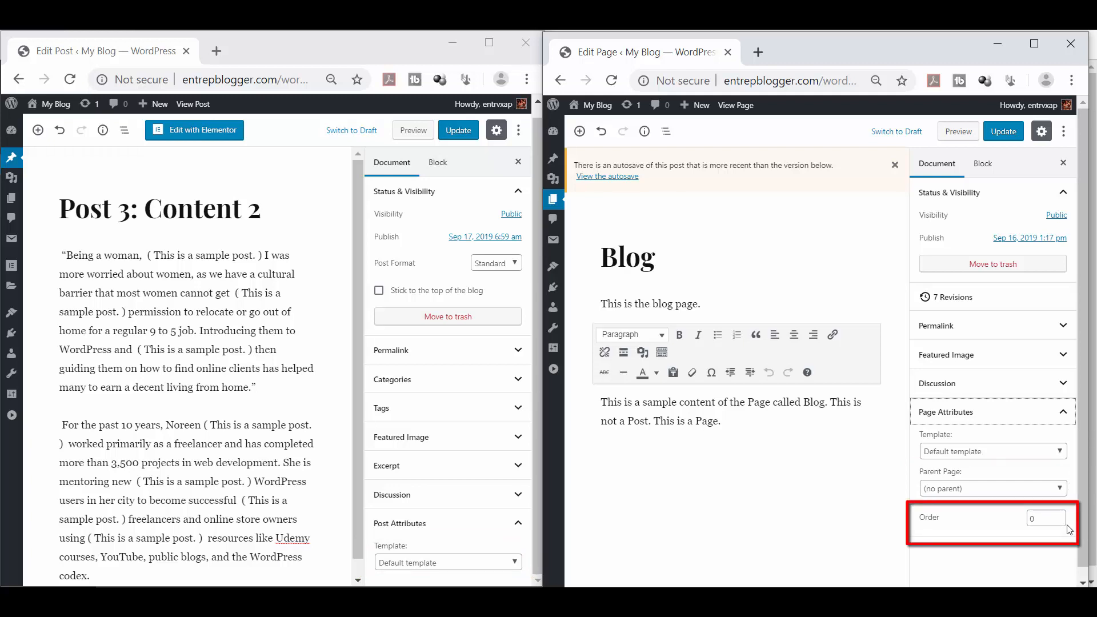
- Fill in a new category for "Post 3: Content 2" named "Category Name", with Category 1 as its parent
click(524, 387)
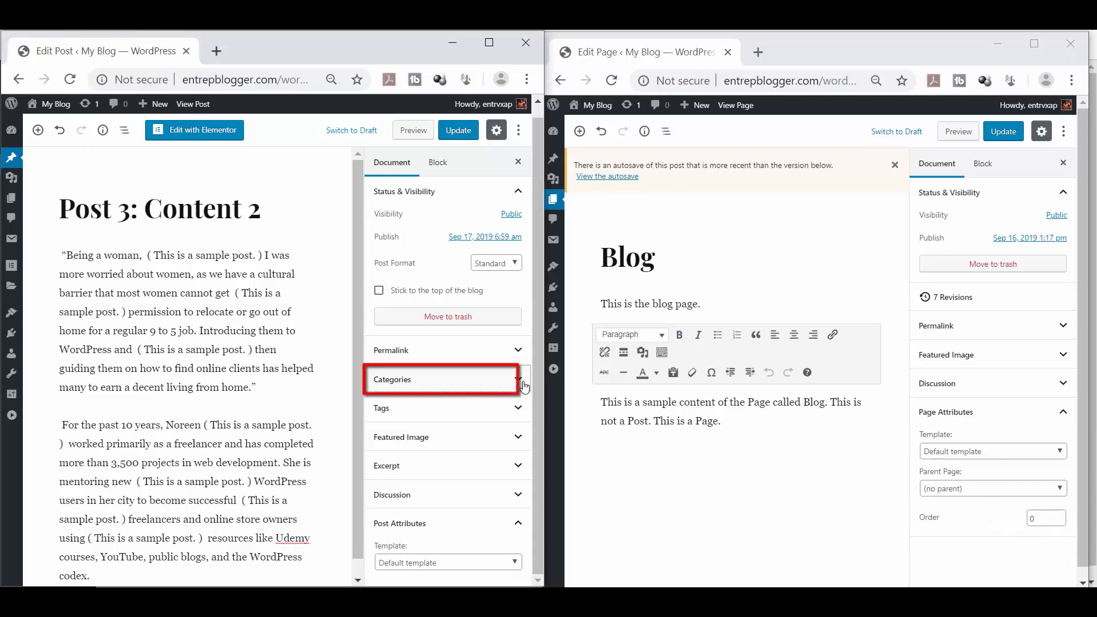
click(524, 387)
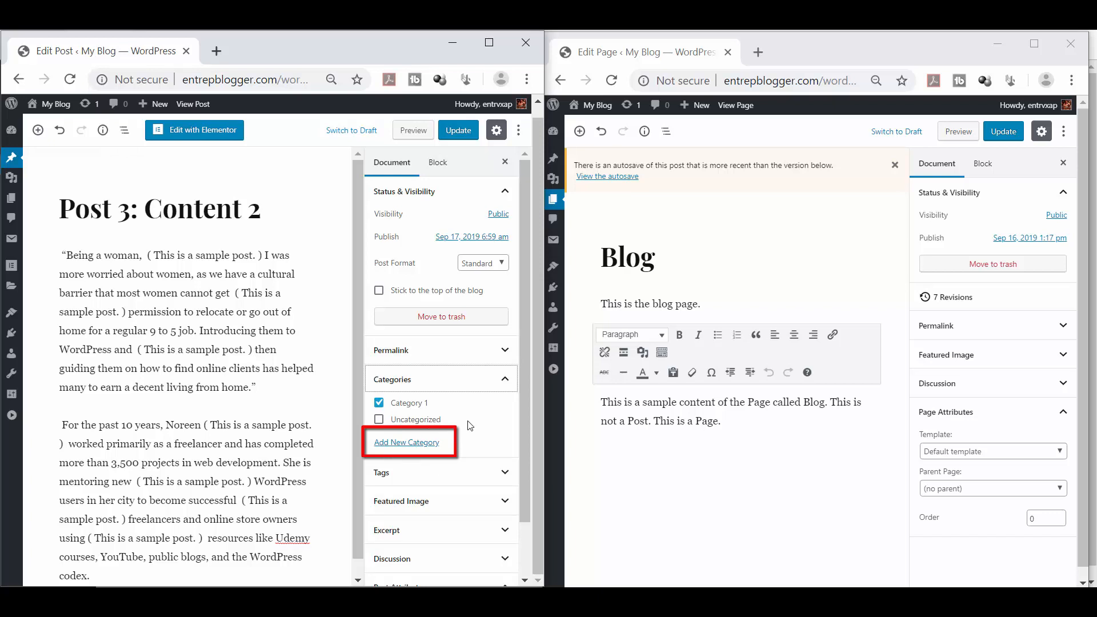
click(429, 444)
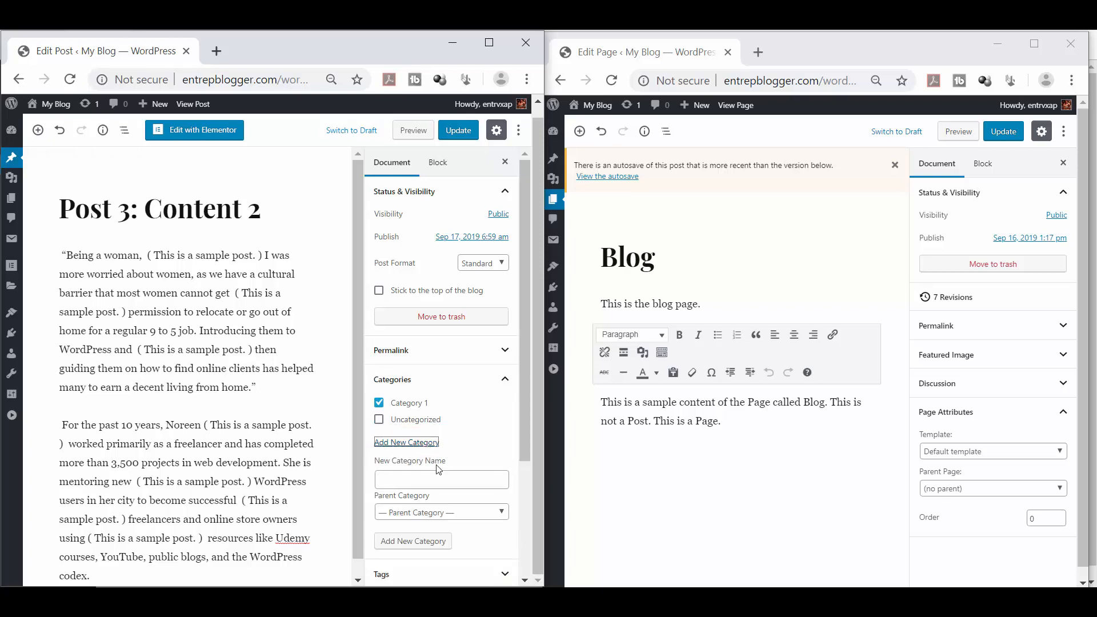
click(445, 480)
text(Category Name)
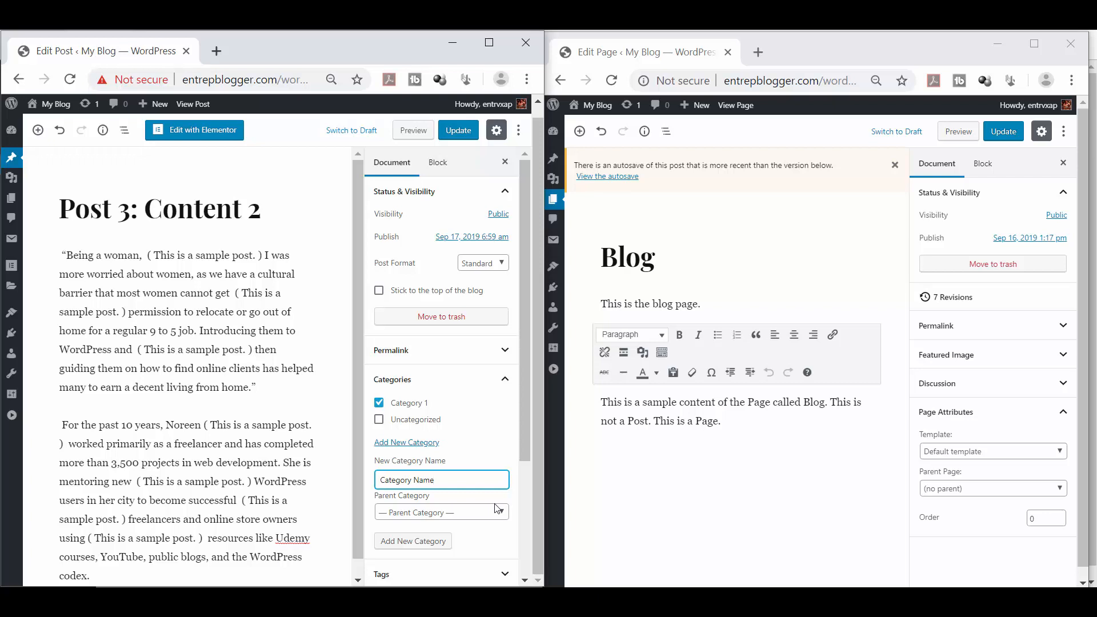
click(498, 511)
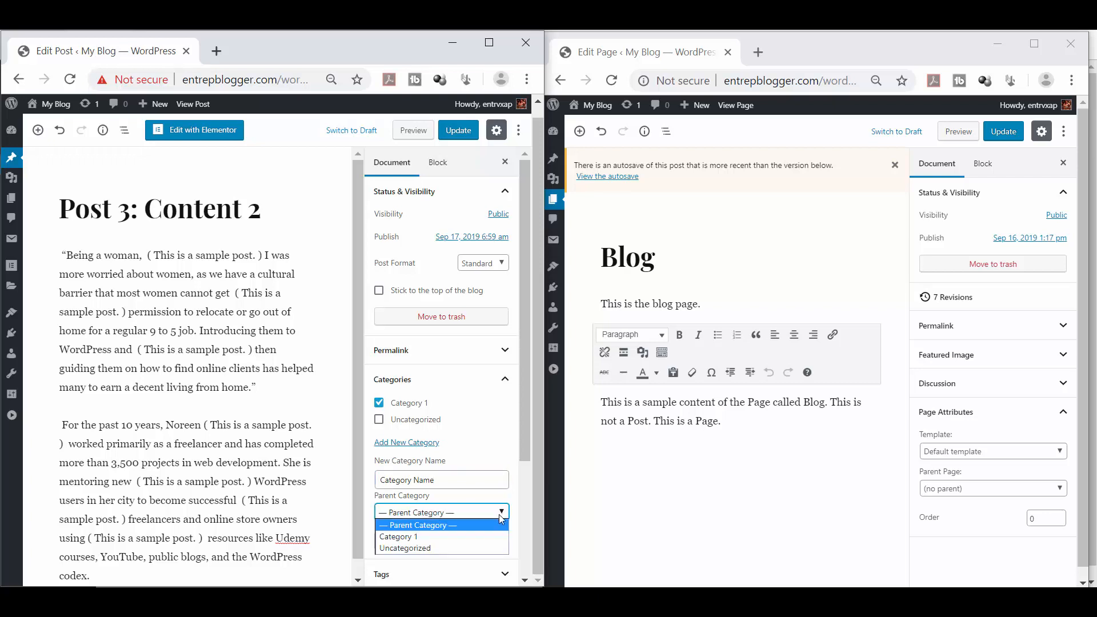
click(488, 538)
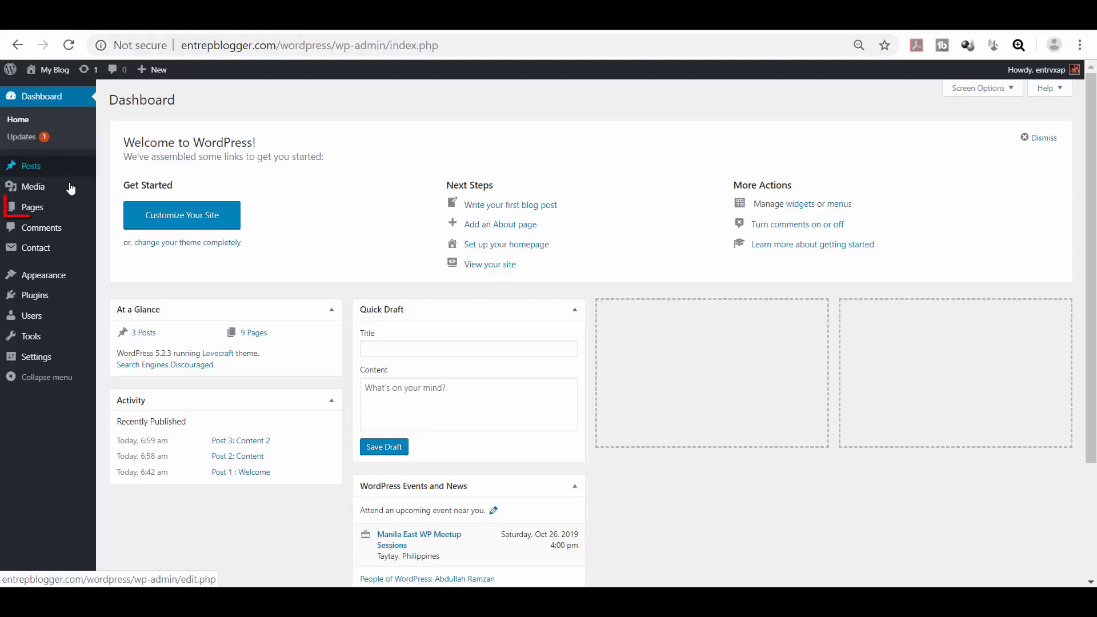
- Create a new page titled "Contact Us" and paste in the lorem ipsum paragraph and the line giving the support e-mail address
mouse_move(60, 209)
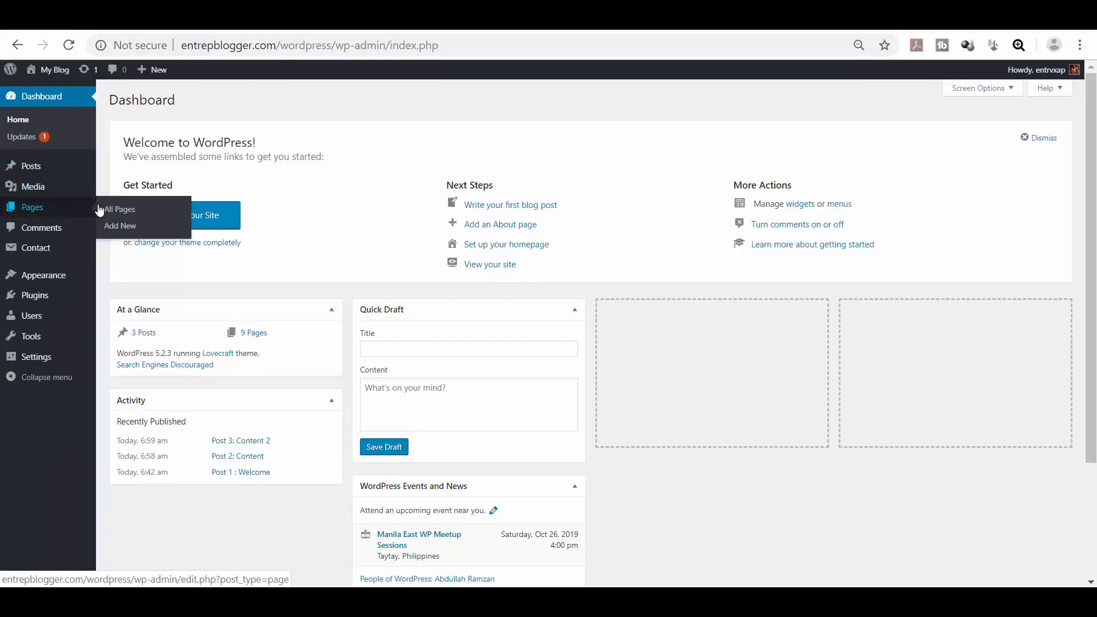
click(180, 231)
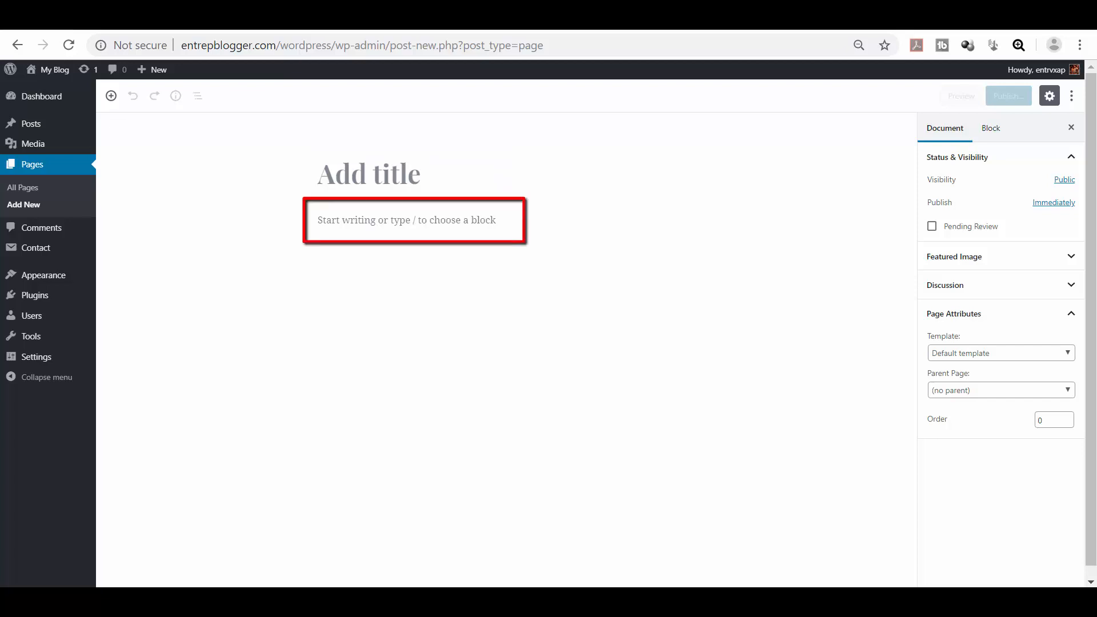
text(Contact Us)
key(Return)
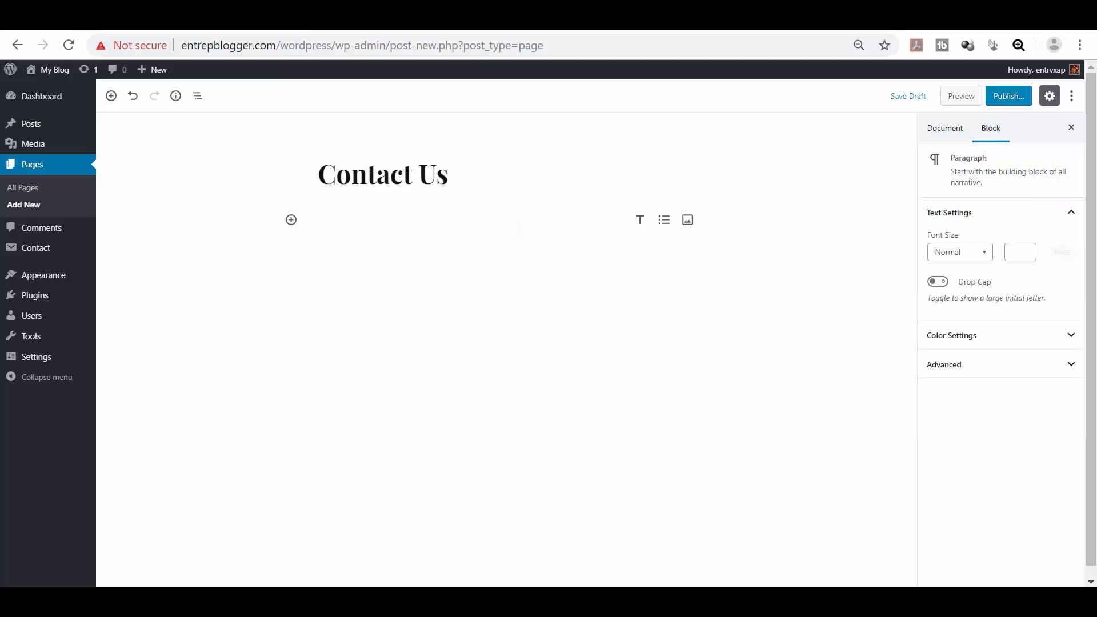
key(ctrl+v)
- Browse the available blocks for the page, examining the Formatting, Layout Elements, Widgets and Embeds categories without inserting any
click(112, 96)
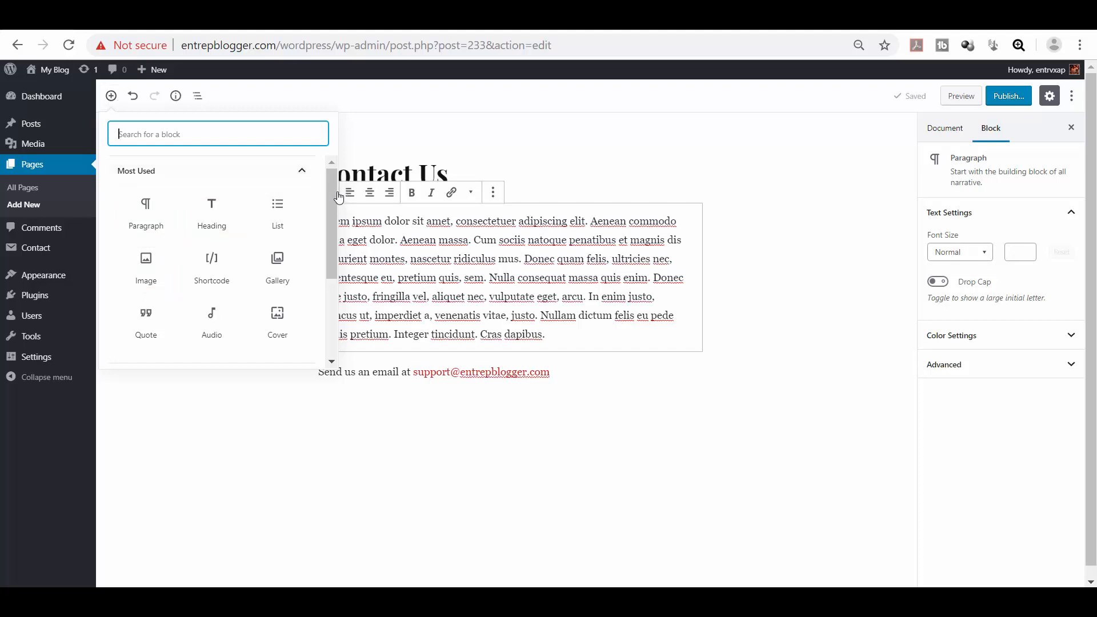
drag(333, 208, 333, 294)
click(307, 260)
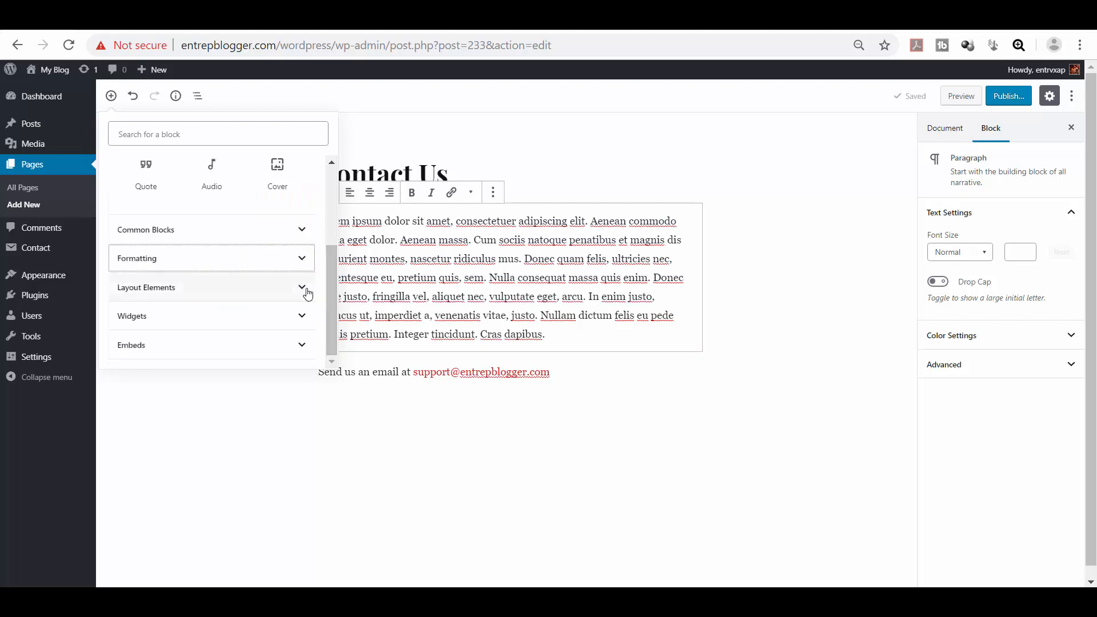
click(302, 287)
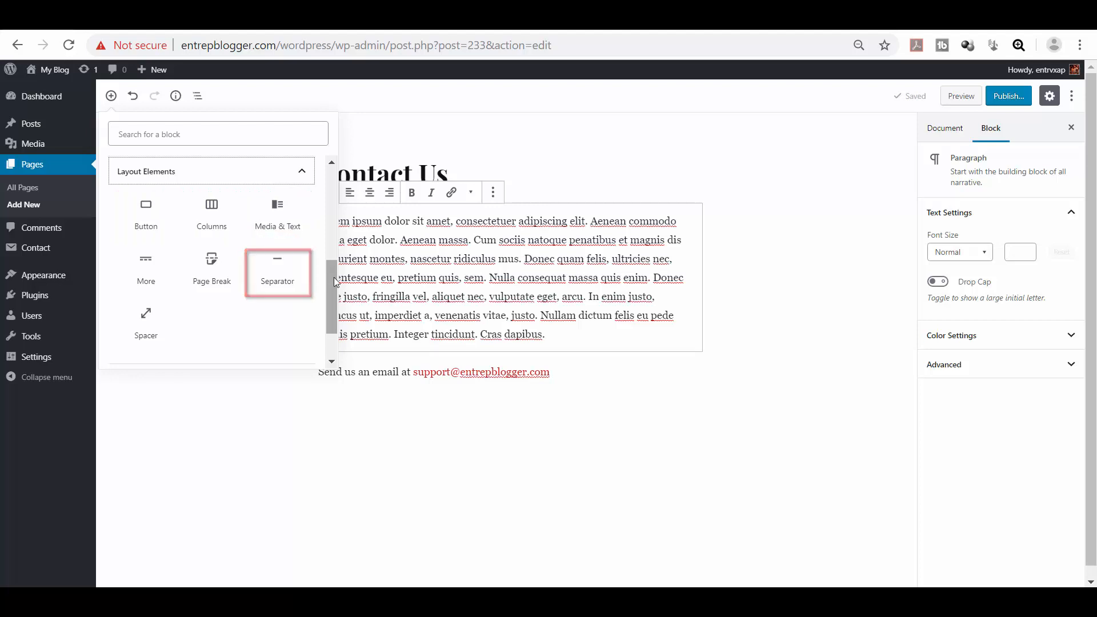
click(304, 173)
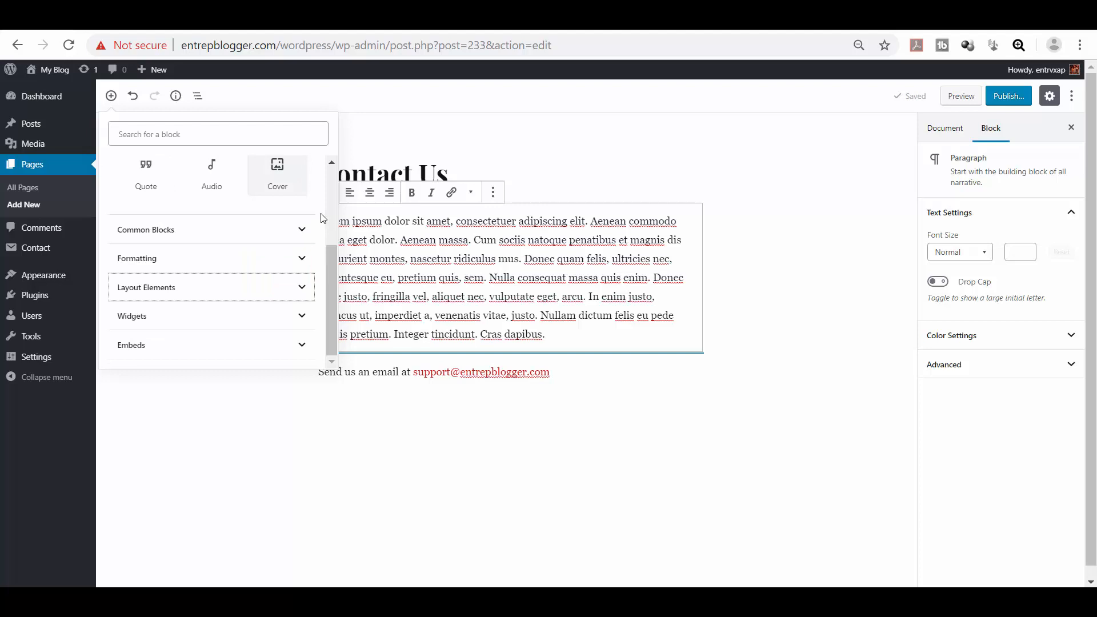
click(303, 318)
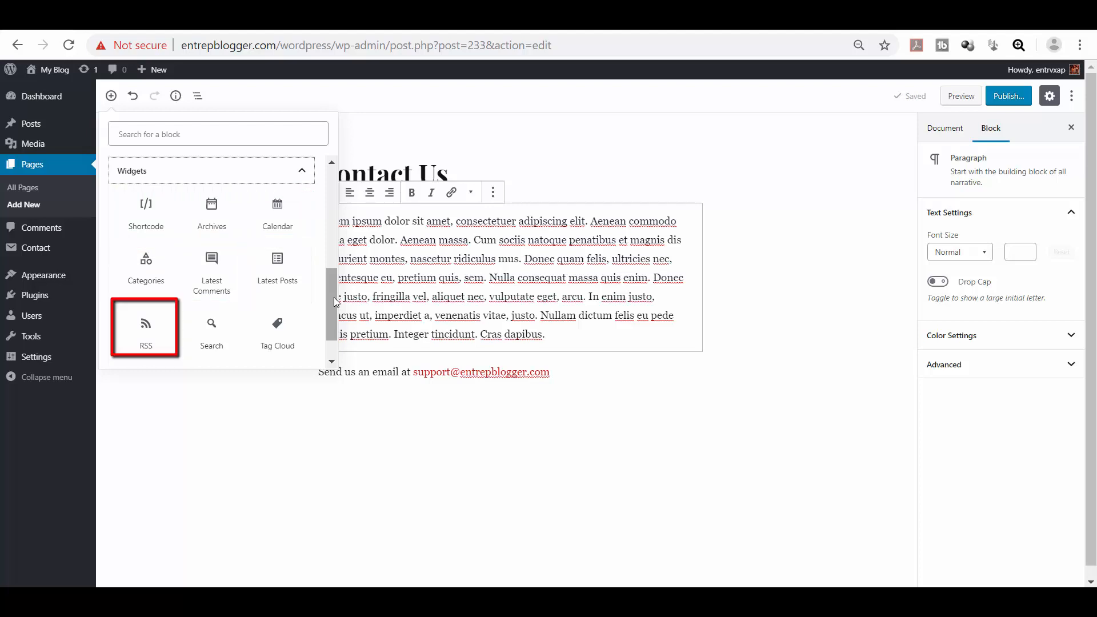
drag(334, 298, 330, 310)
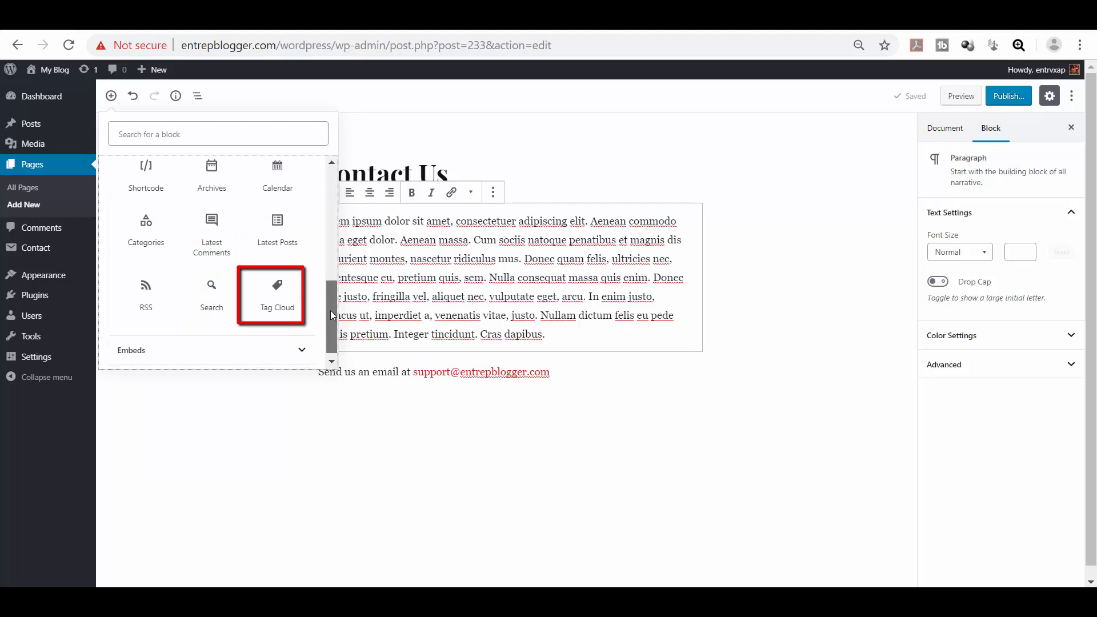
click(307, 357)
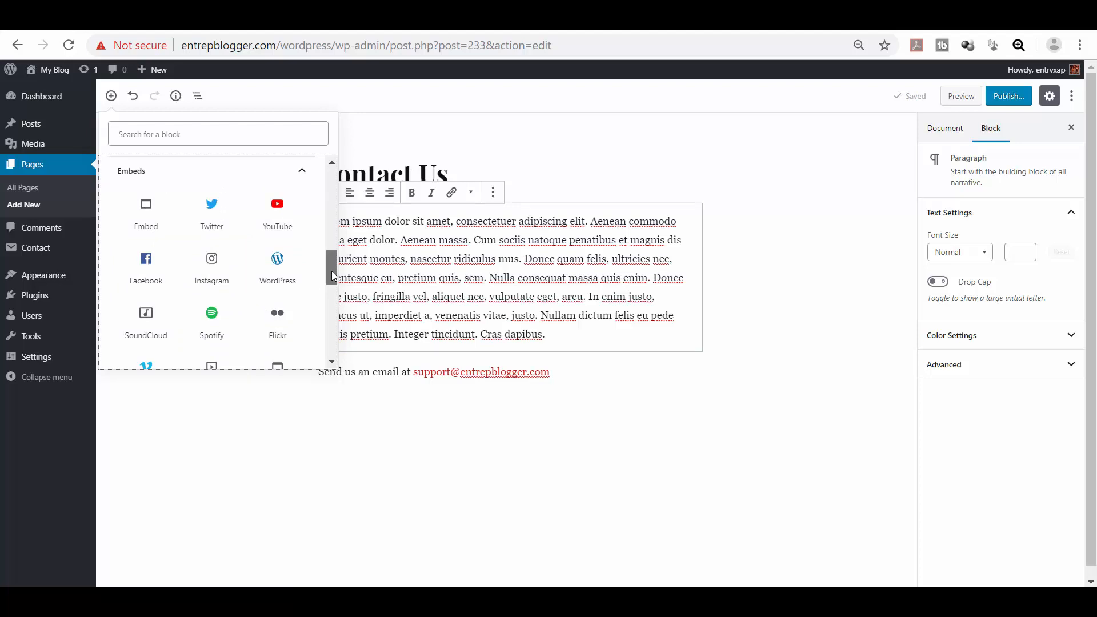
drag(331, 271, 330, 274)
click(551, 146)
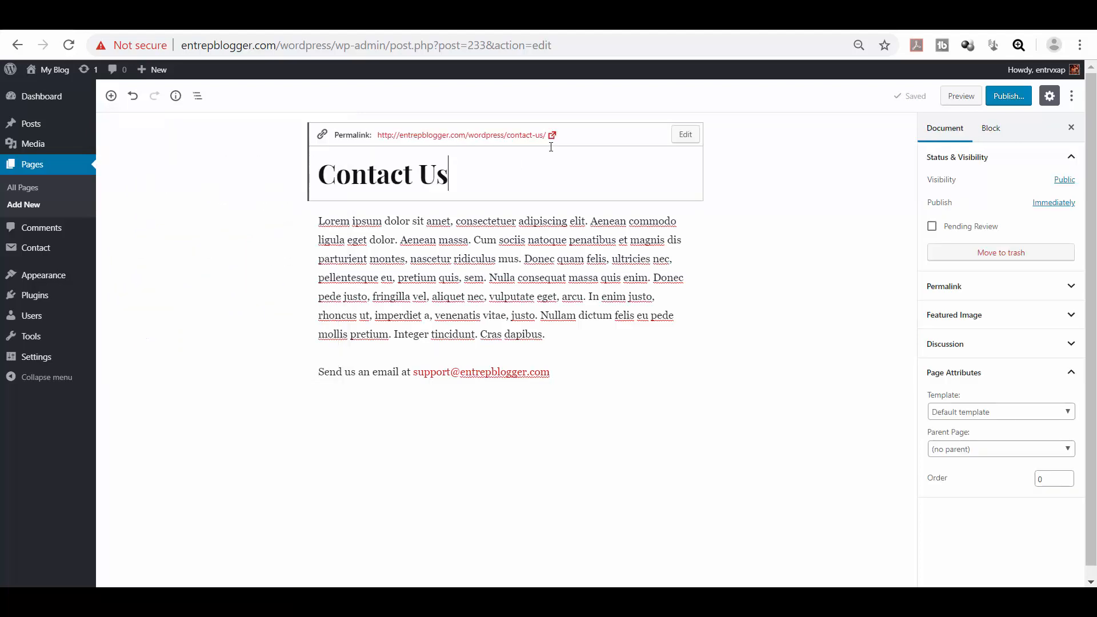
click(748, 209)
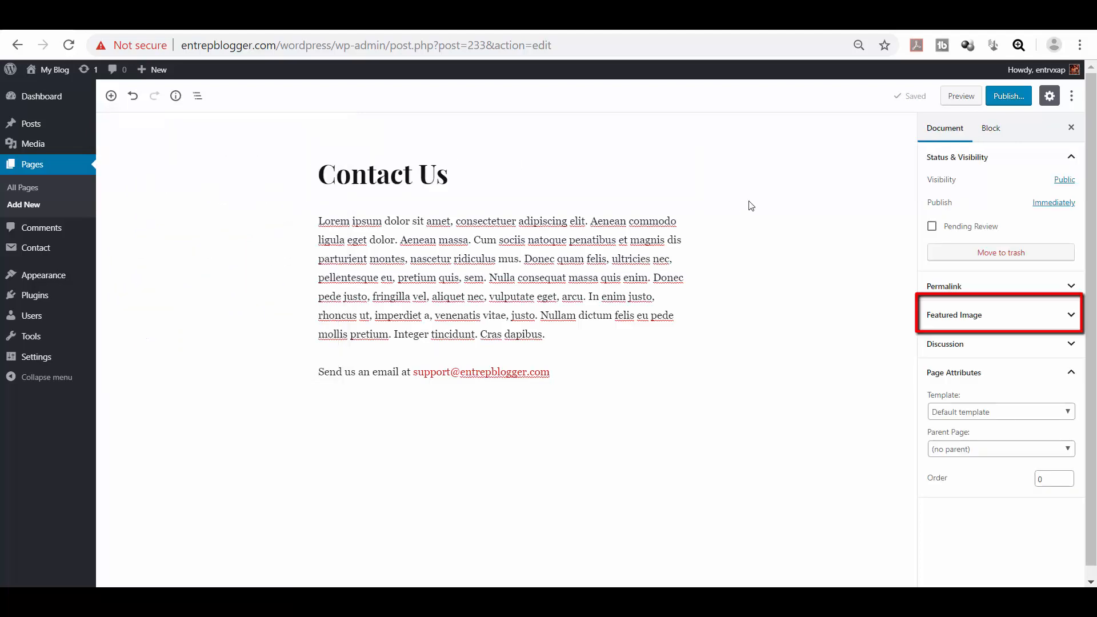
- Set the chat-bubbles illustration from the Media Library as the featured image of the Contact Us page
click(1040, 315)
click(1048, 345)
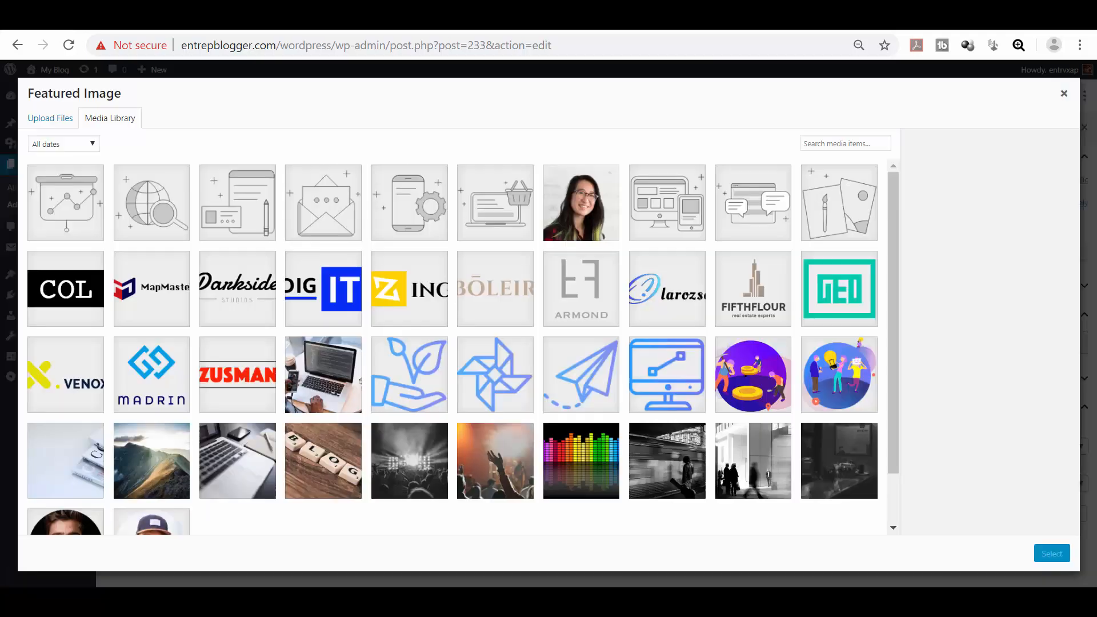
click(752, 223)
click(1052, 553)
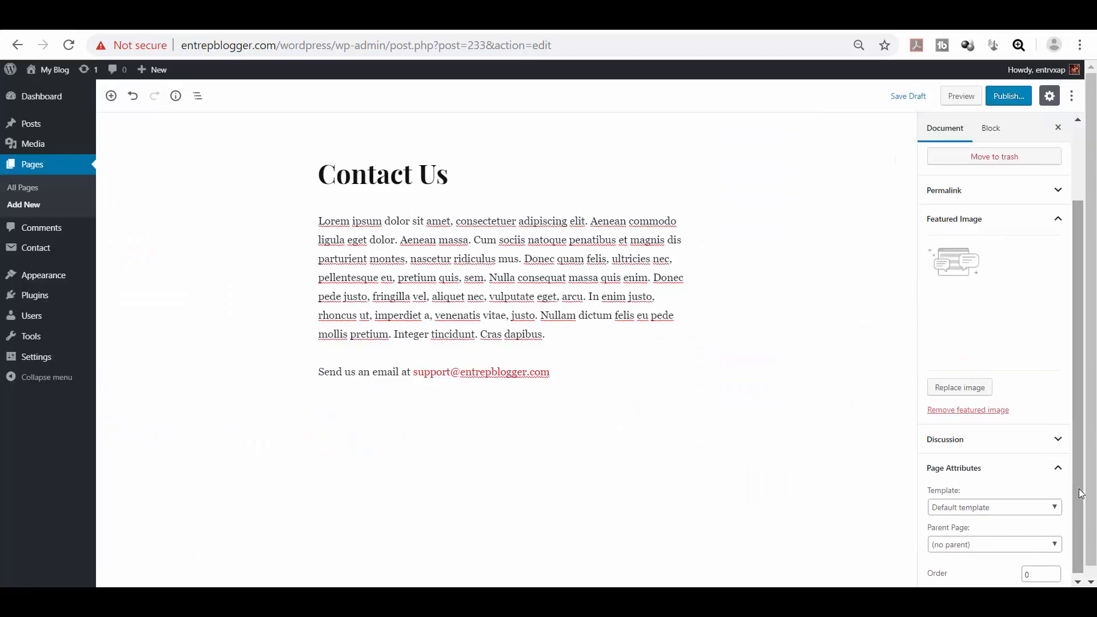
- Allow comments on the Contact Us page and choose the Default template for it
click(1058, 445)
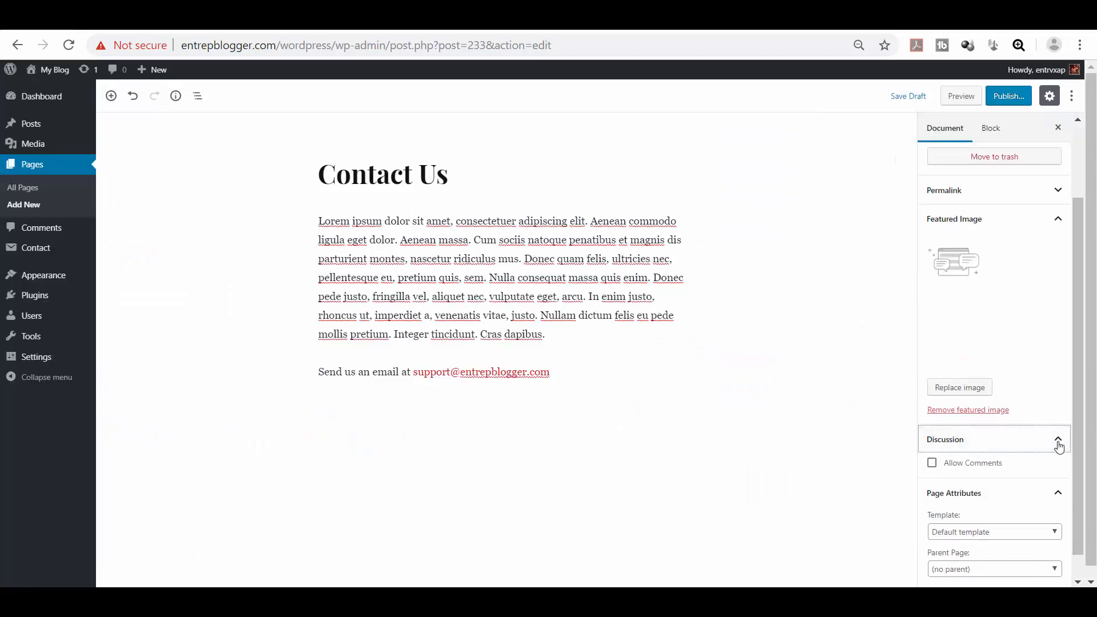
click(932, 464)
drag(1075, 456, 1081, 524)
click(1051, 505)
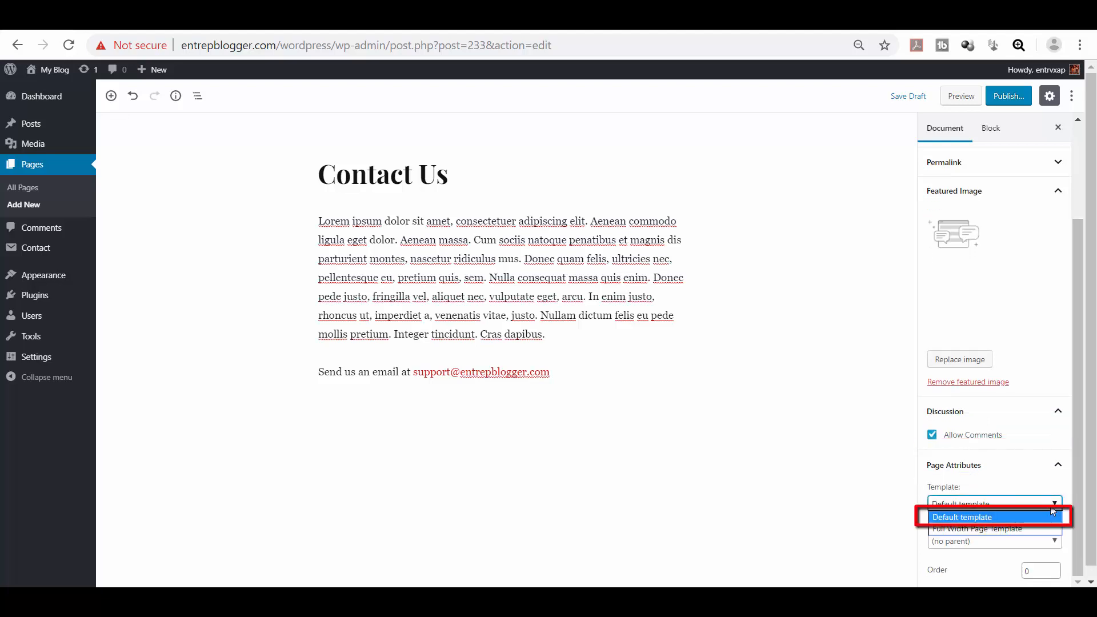
click(1052, 517)
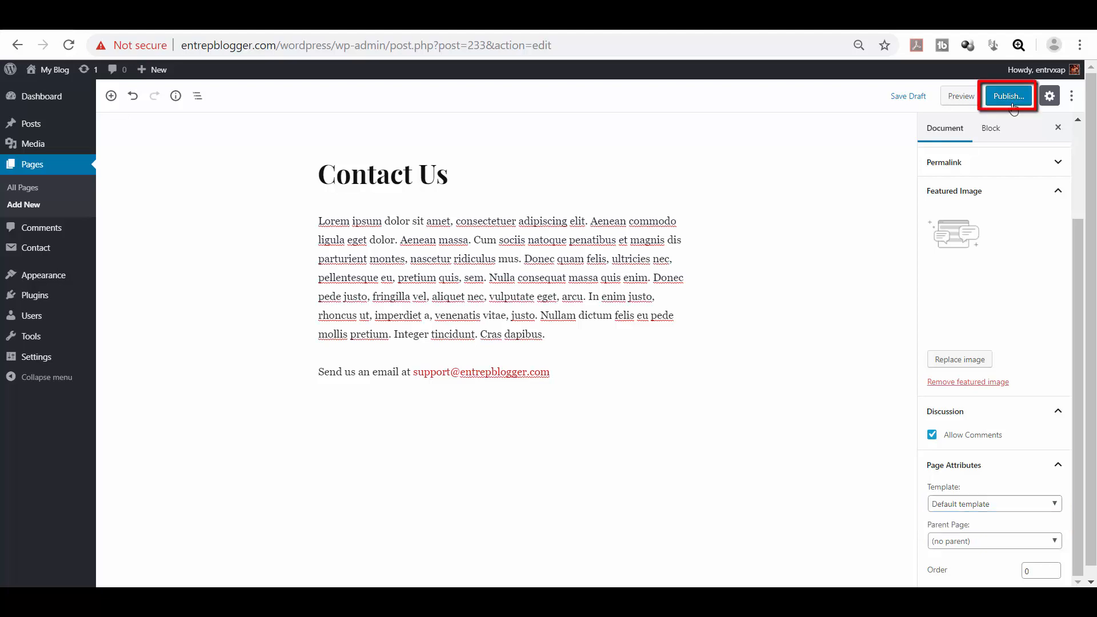
- Publish the Contact Us page and view the live page in a separate browser tab
click(1008, 96)
click(1012, 96)
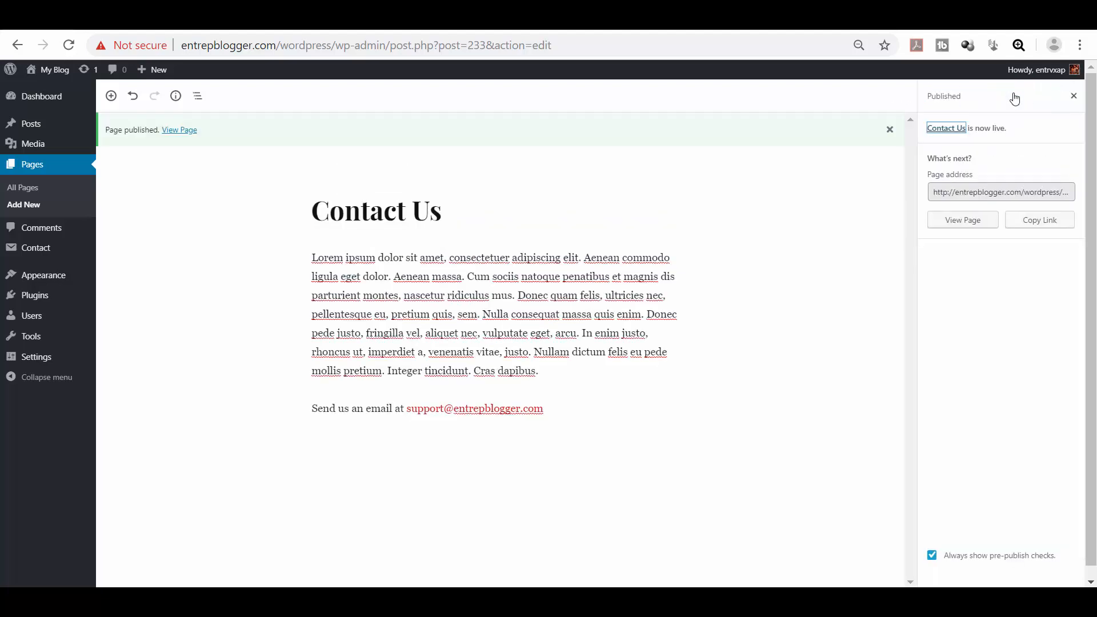
right_click(173, 130)
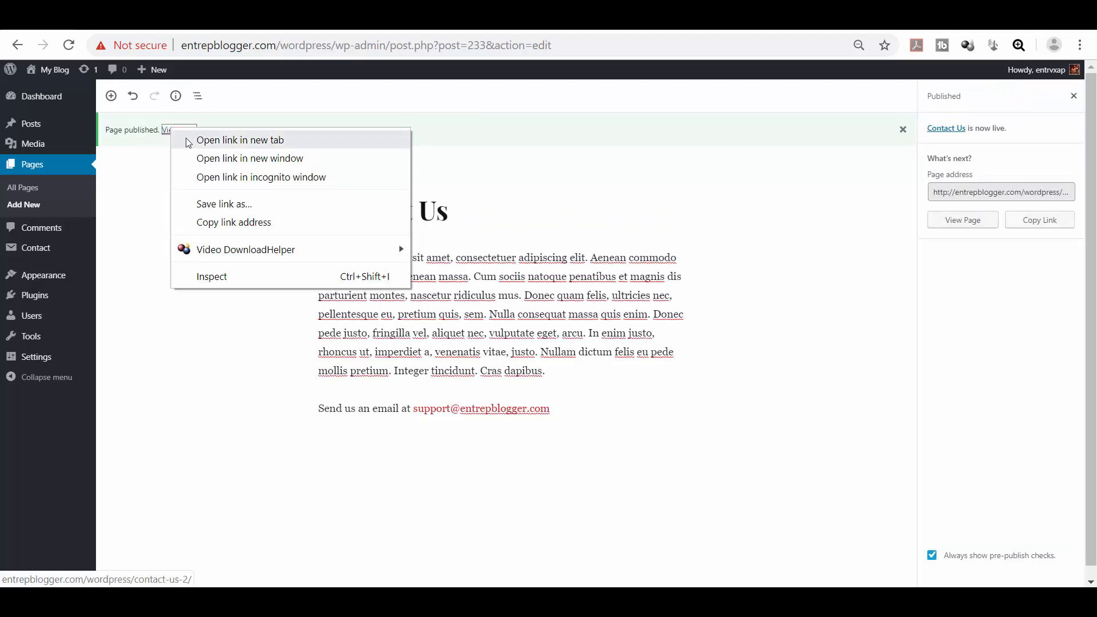
click(185, 141)
click(145, 22)
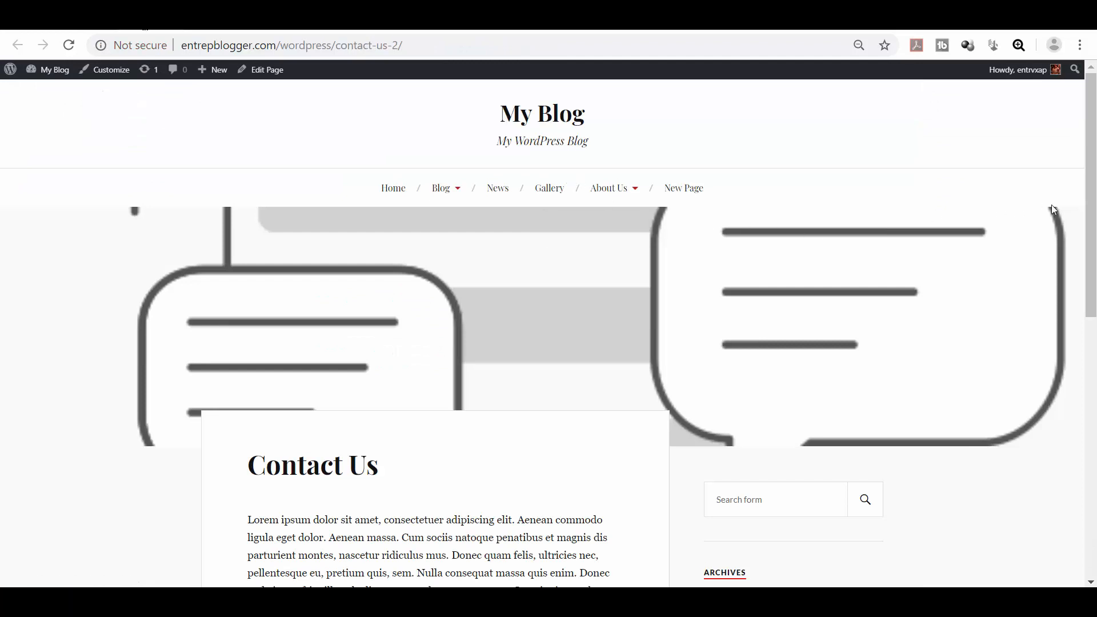
drag(1089, 212, 1079, 378)
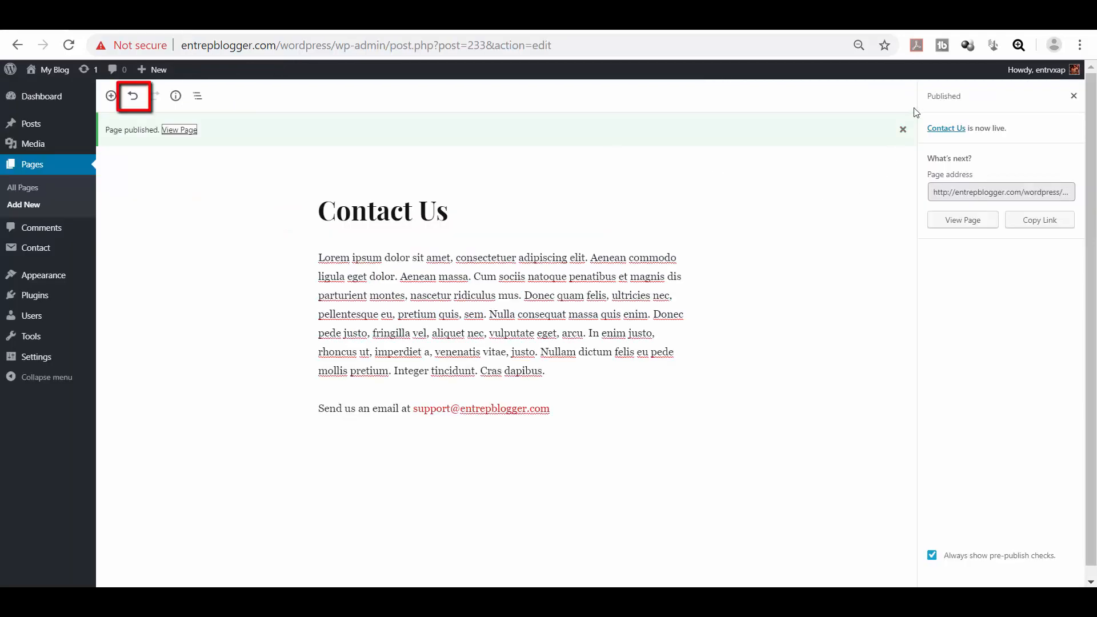
- Disallow comments on the Contact Us page, remove its featured image and update the page
click(132, 95)
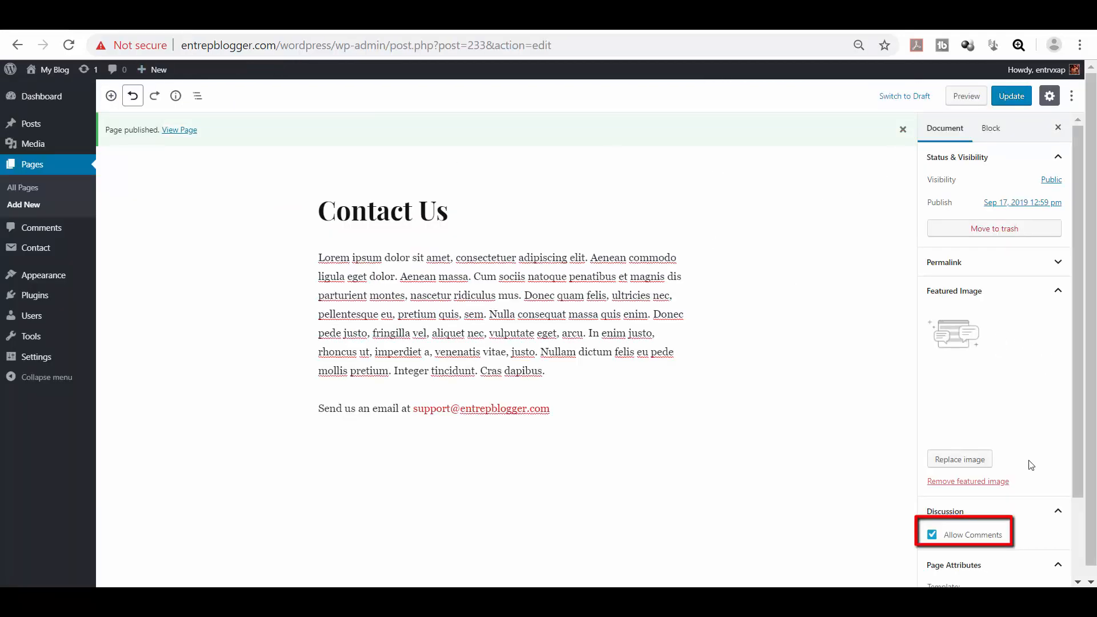
click(945, 536)
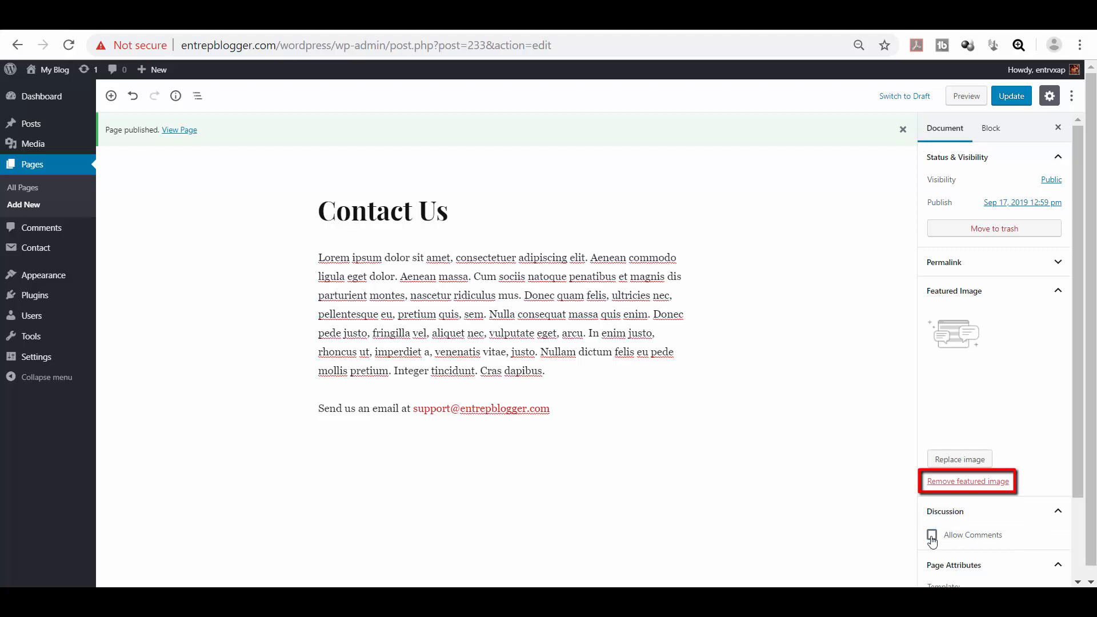
click(955, 482)
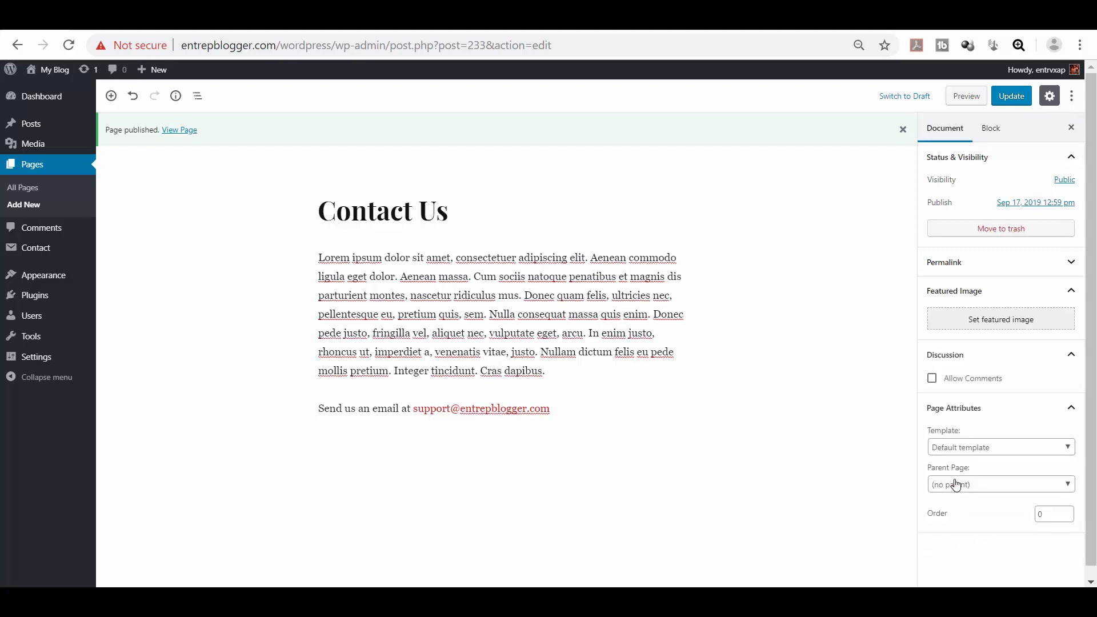
click(1011, 96)
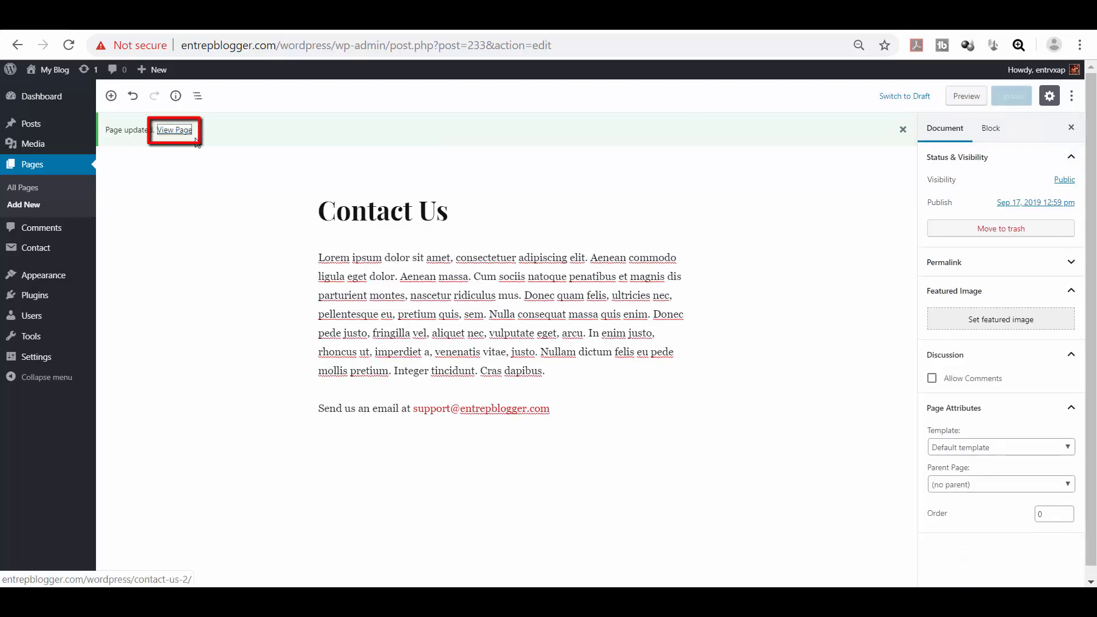
- View the updated Contact Us page on the site and examine its content and web address
click(186, 130)
scroll(245, 248, down, 4)
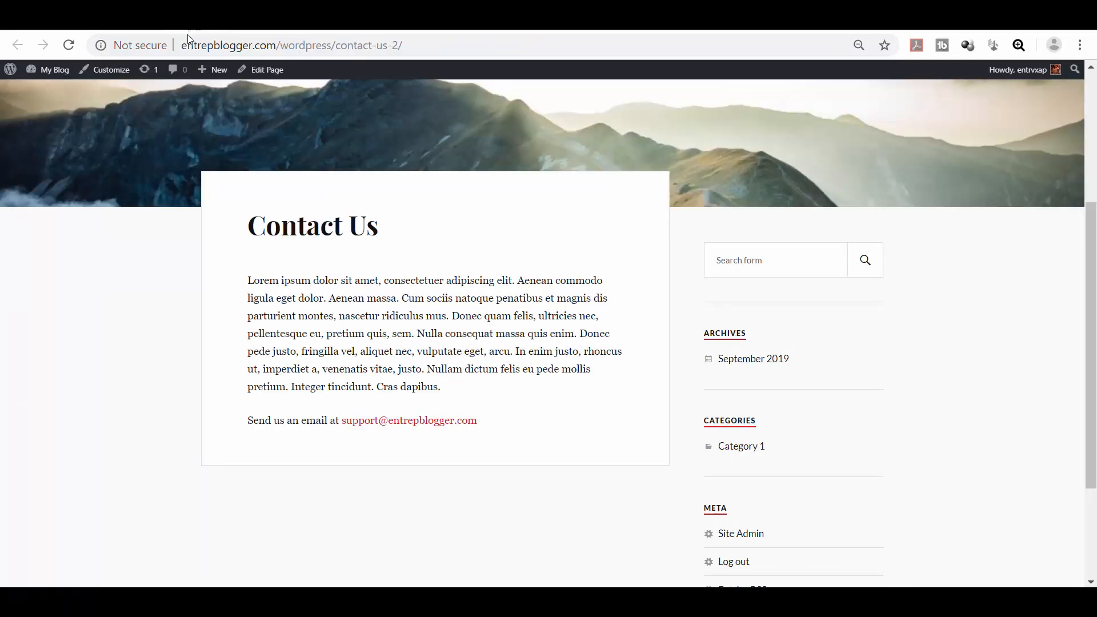
click(406, 50)
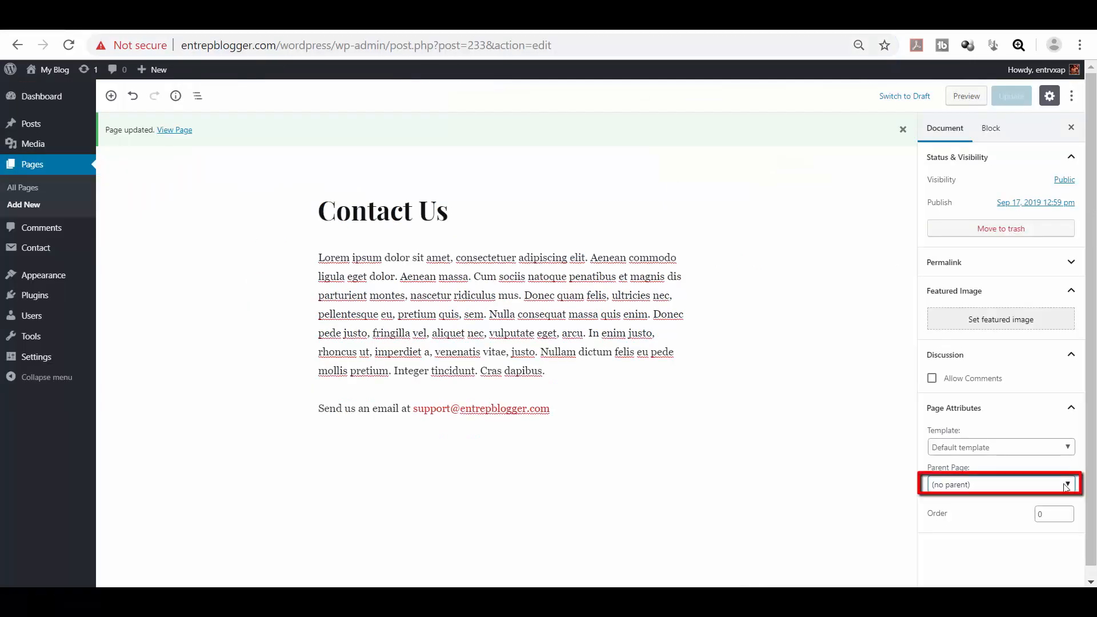
- Set About Us as the parent page of the Contact Us page and update it
click(1066, 485)
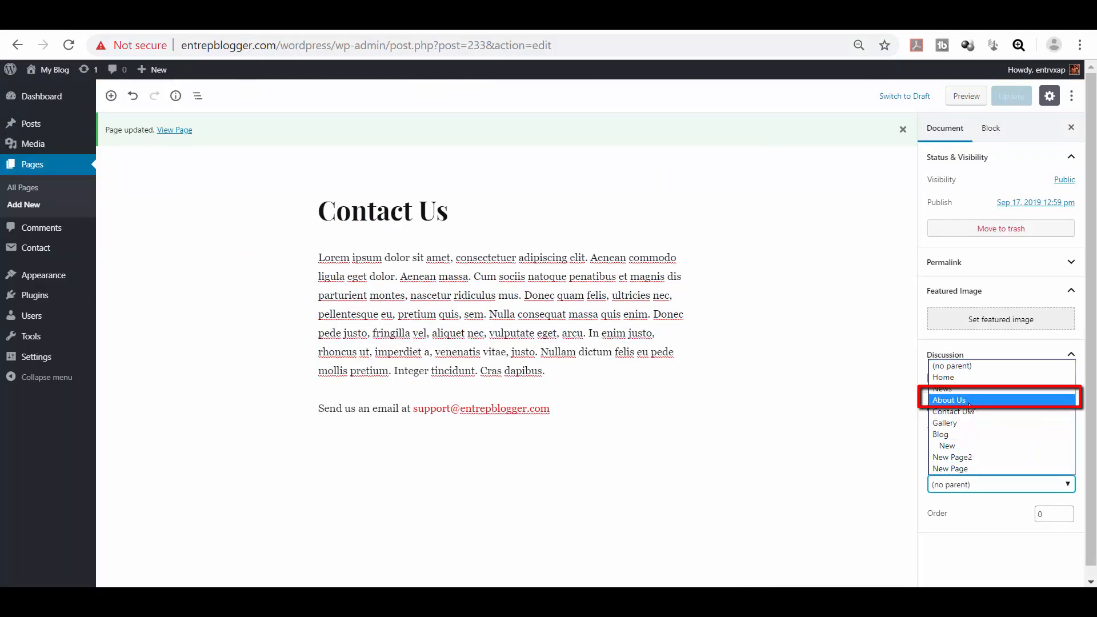
click(971, 400)
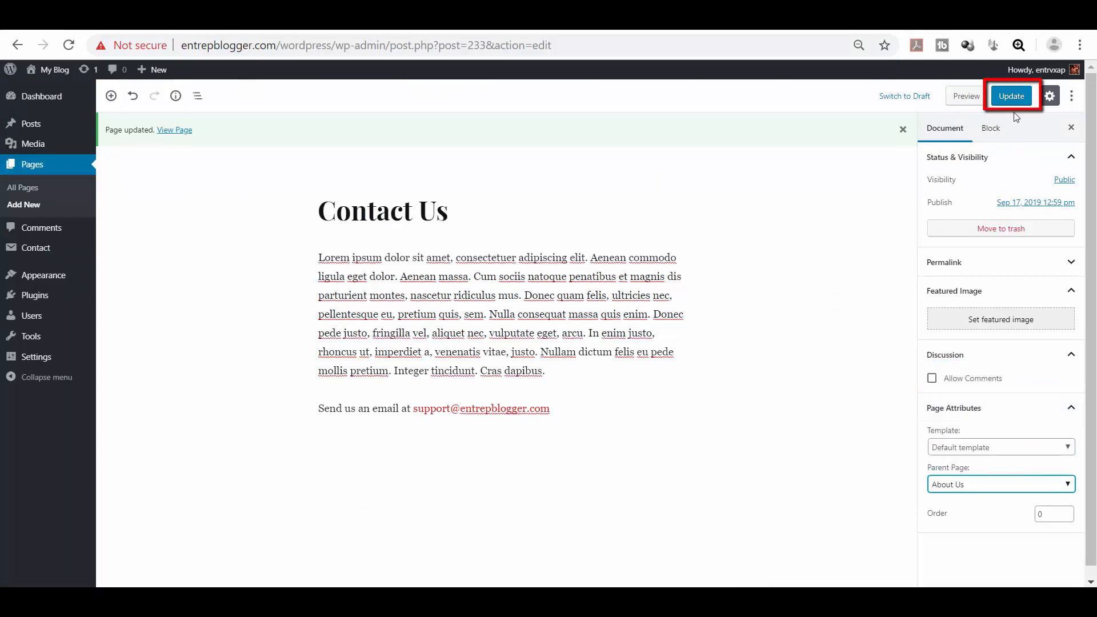
click(1011, 96)
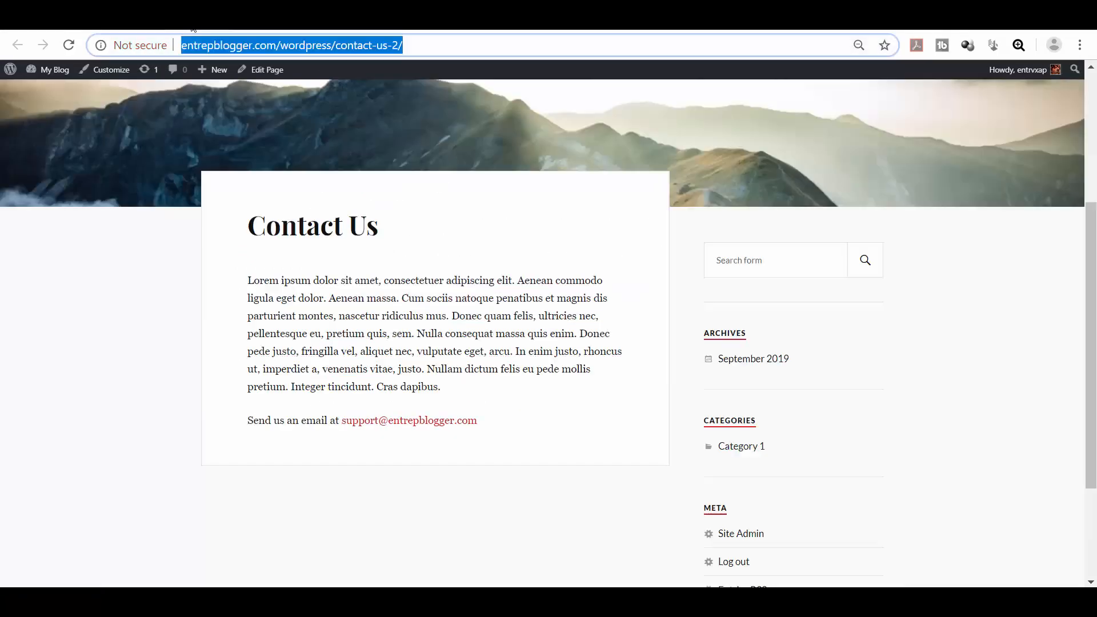
- Reload the live Contact Us page and check how its web address reflects the parent page
click(68, 50)
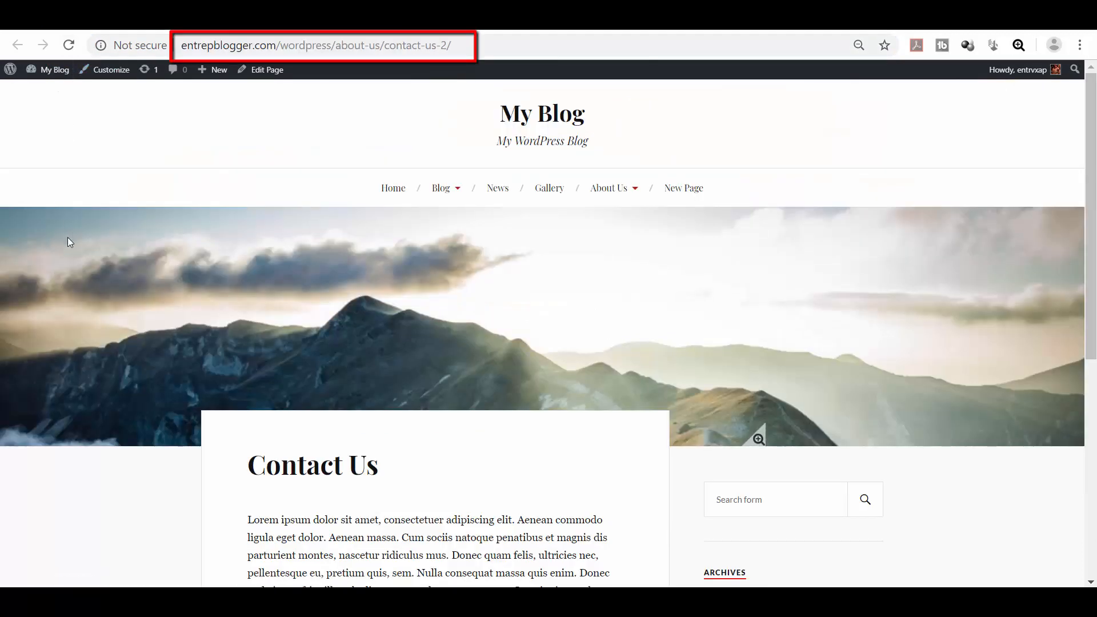
click(480, 39)
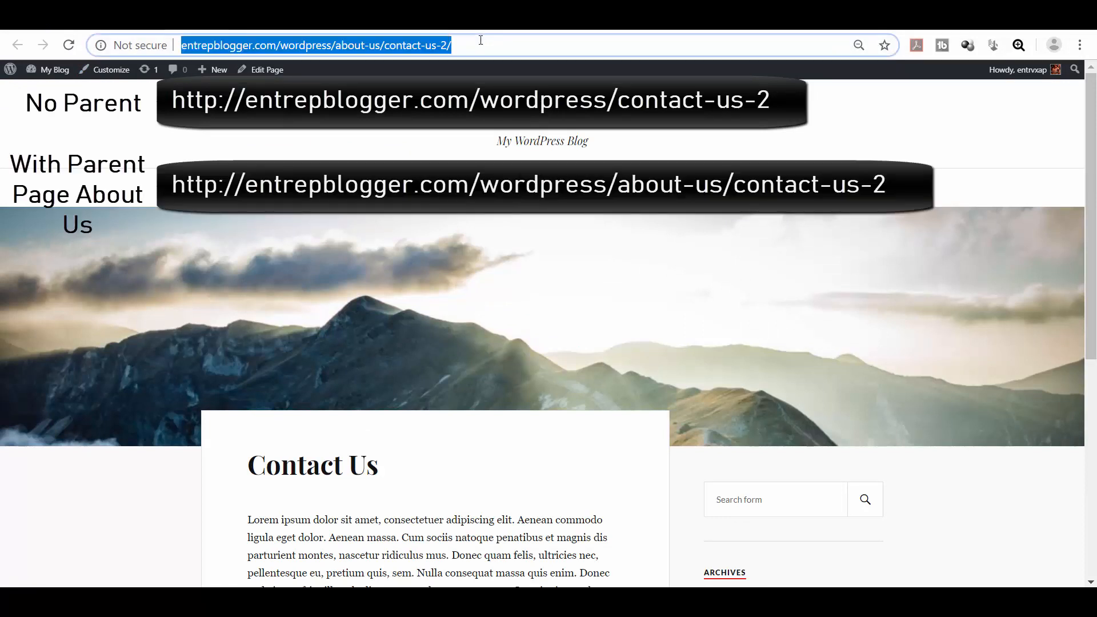
scroll(553, 341, down, 5)
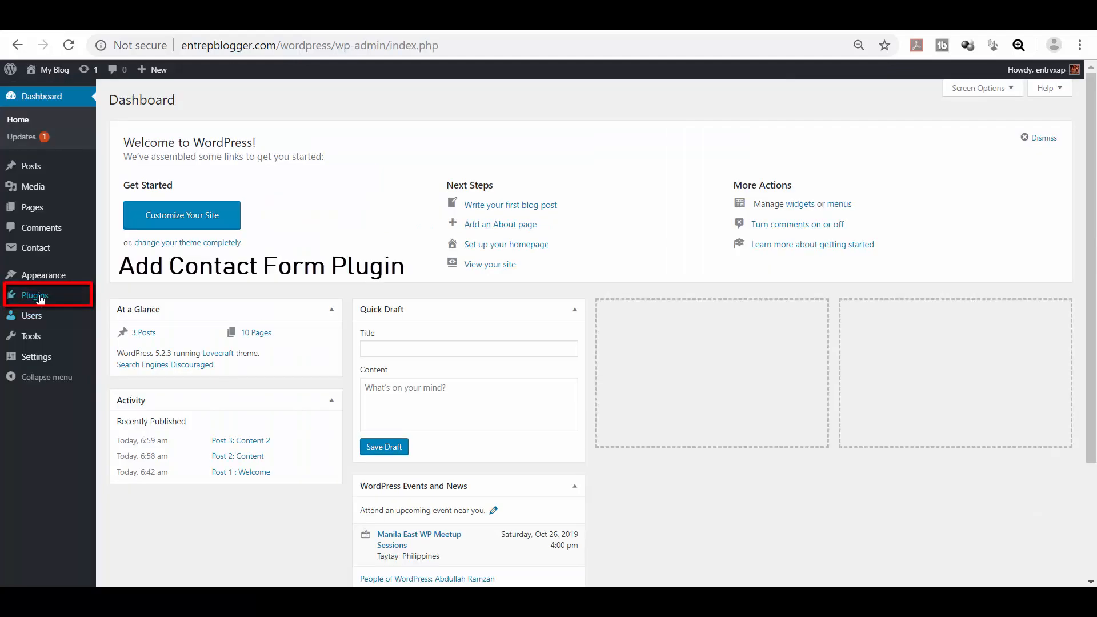
- Search the plugins available to add for "contact form" and install the Ninja Forms plugin
mouse_move(34, 295)
click(137, 314)
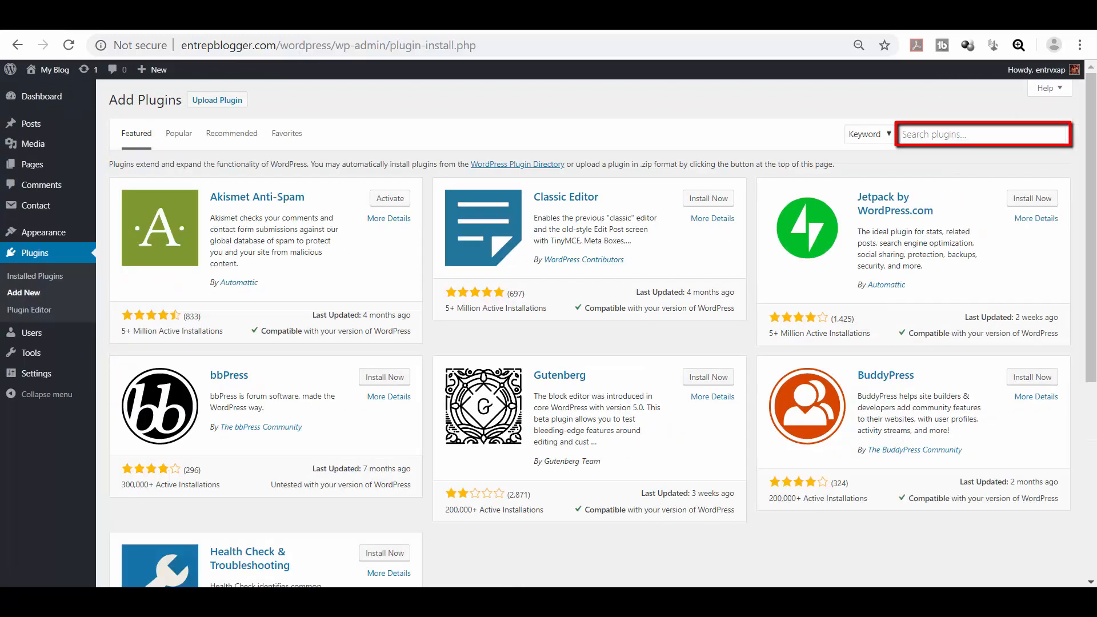
click(384, 228)
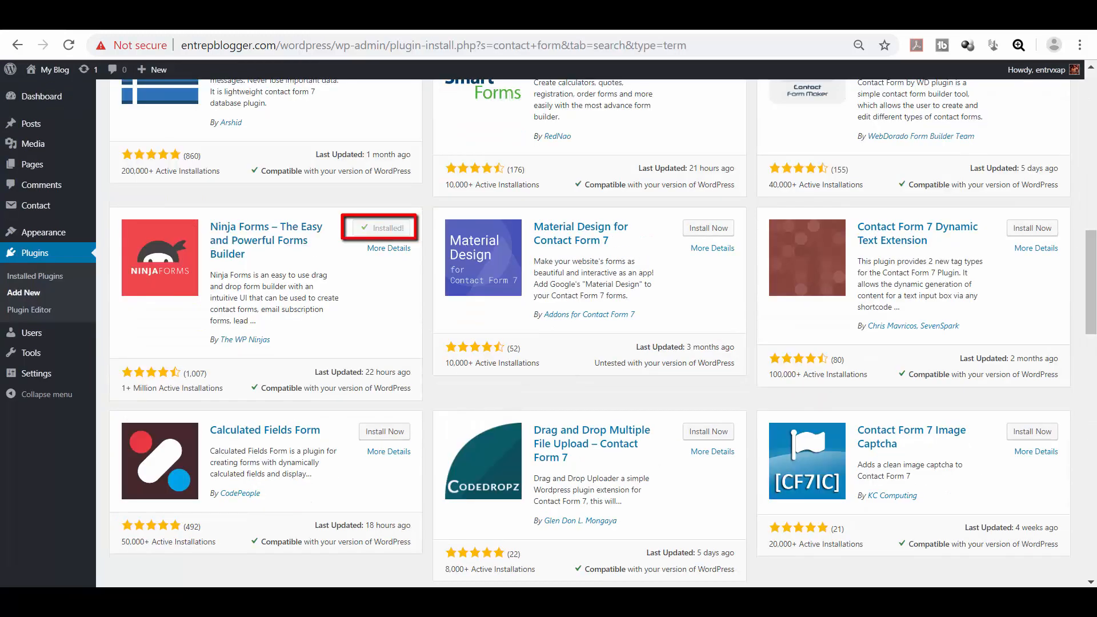
- Activate the Ninja Forms plugin and open the Contact Us page under About Us for editing
click(390, 228)
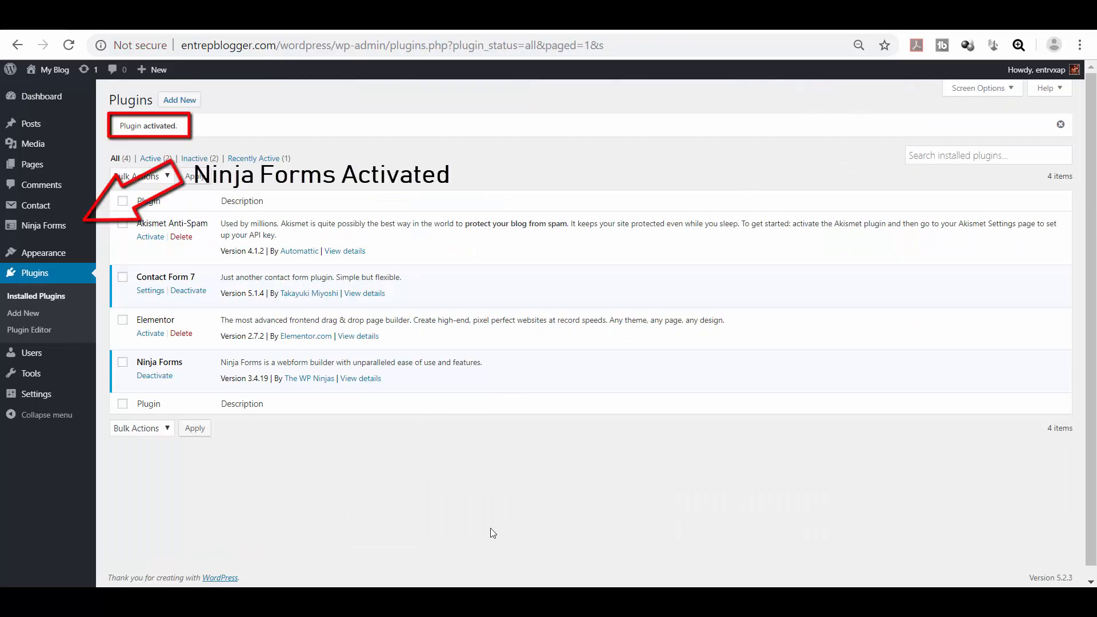
click(131, 173)
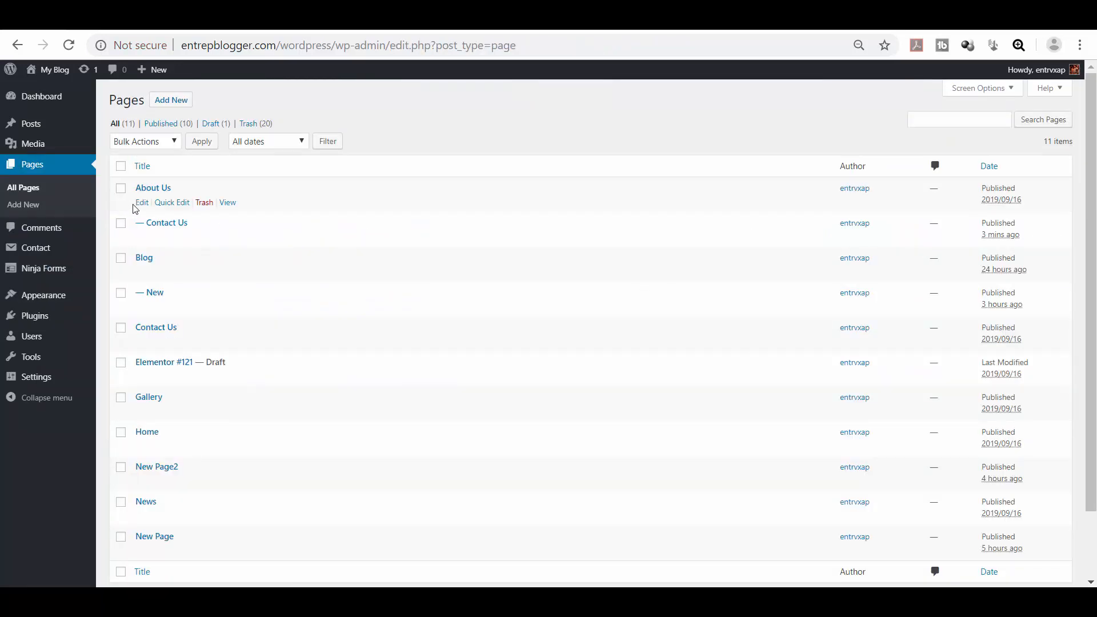
click(142, 238)
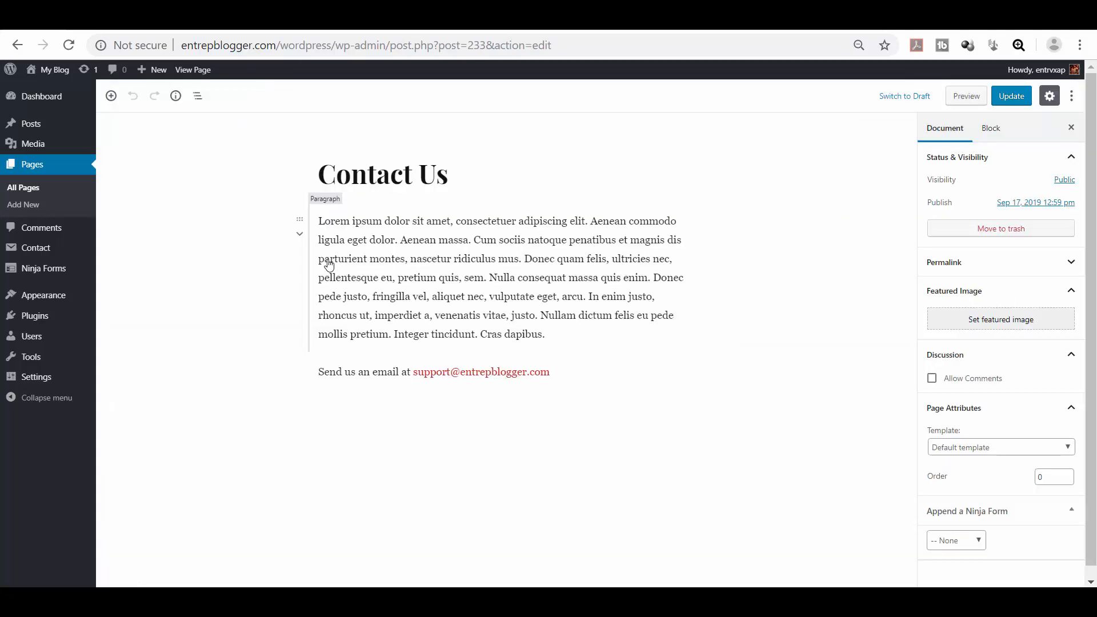
- Insert a Ninja Forms block below the email line of the Contact Us page and select the Contact Me form for it
click(553, 373)
key(Return)
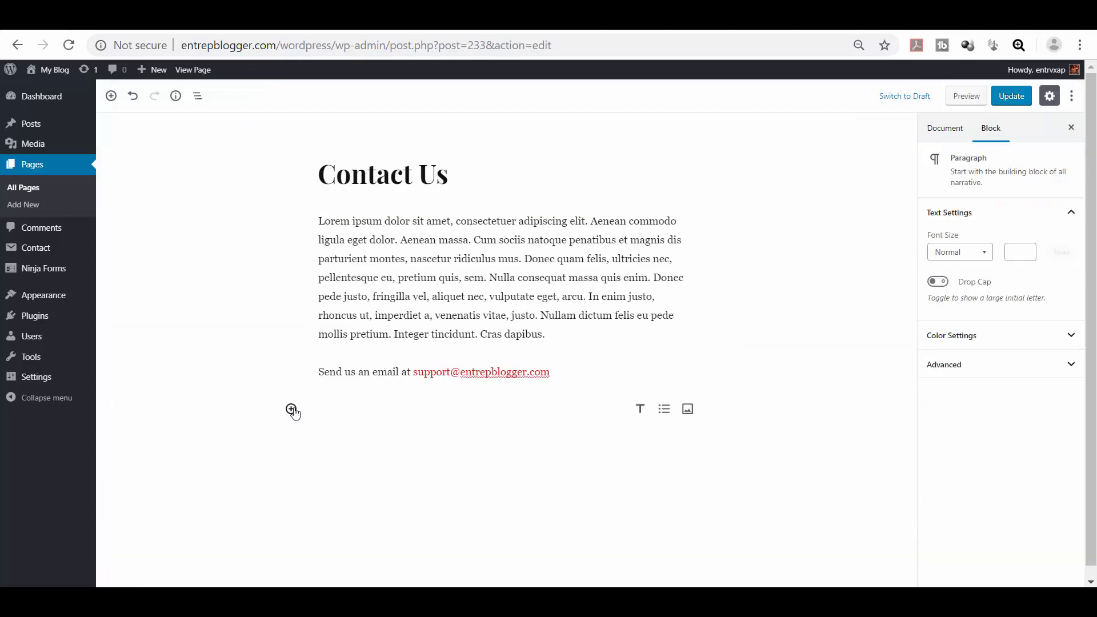
click(292, 409)
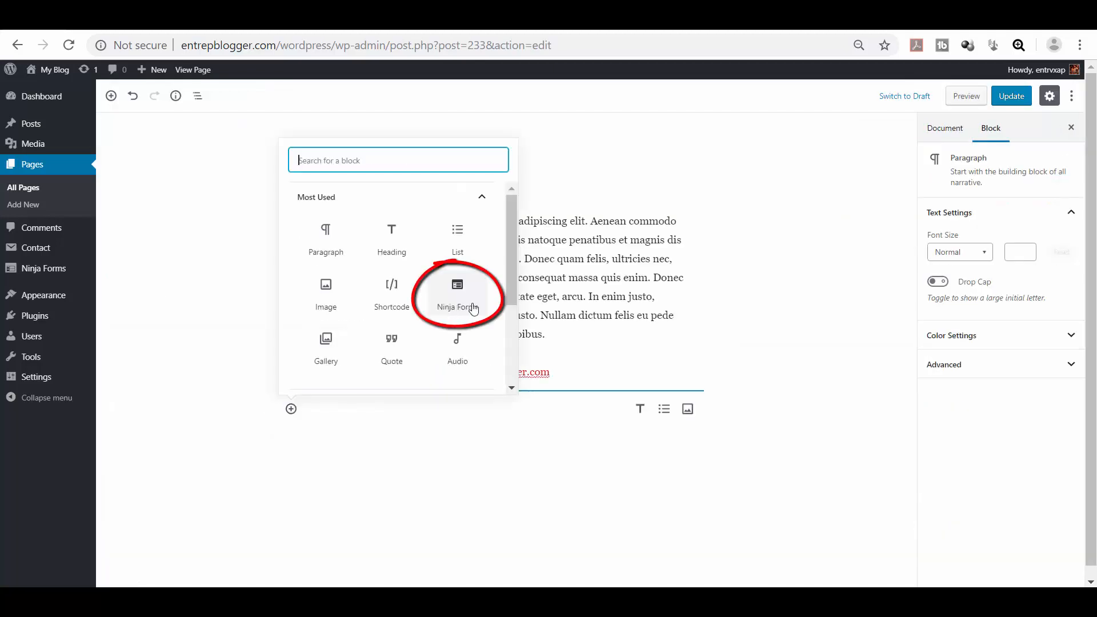
click(484, 308)
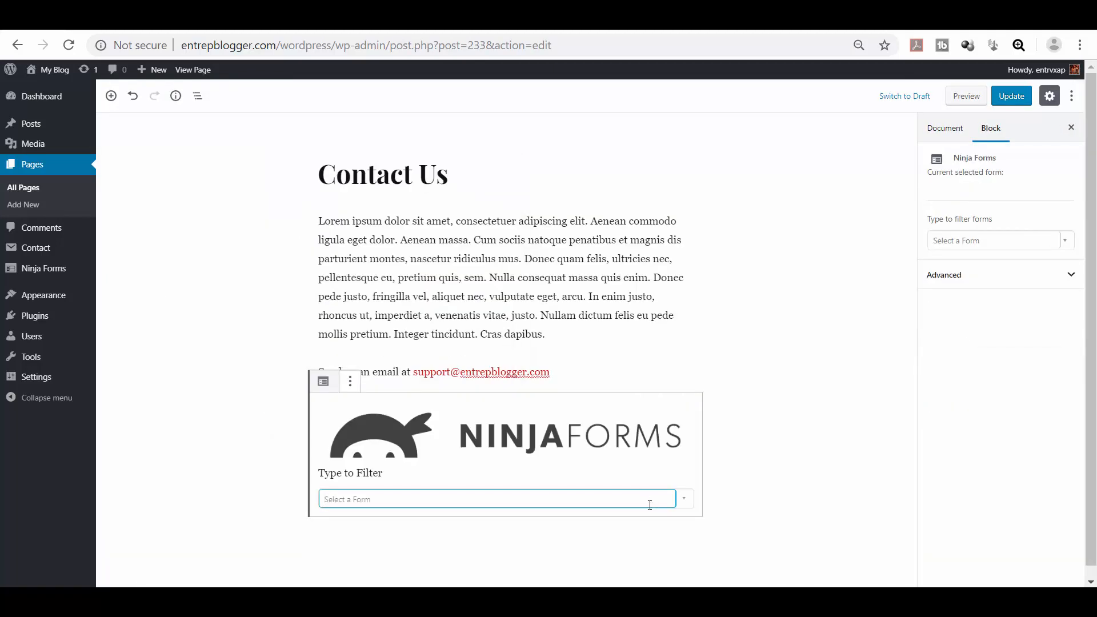
click(683, 499)
click(492, 521)
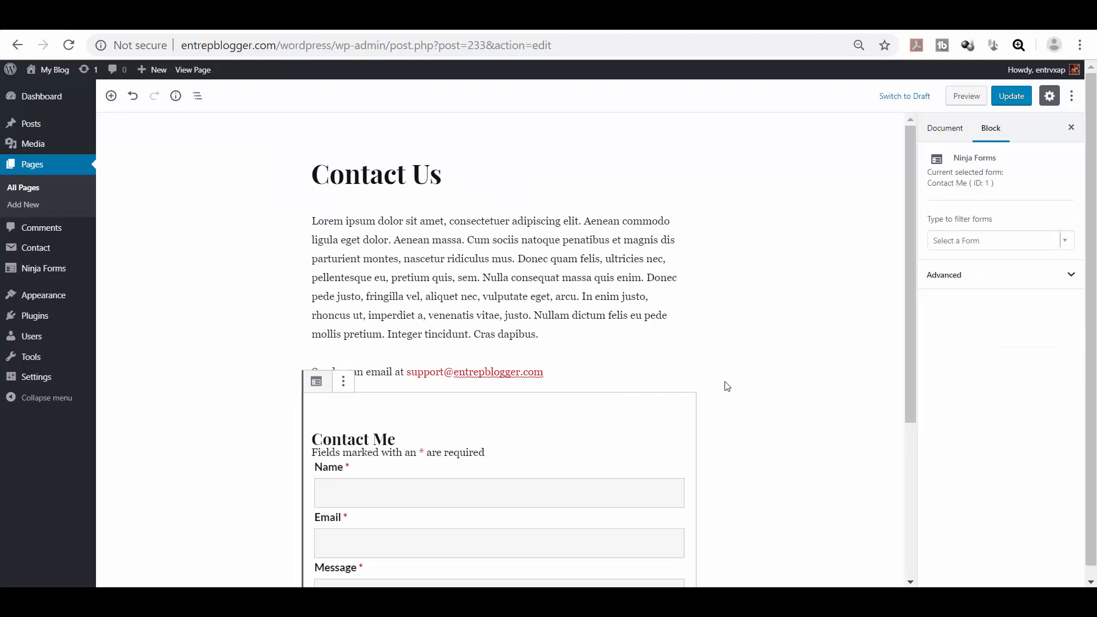
click(877, 340)
drag(907, 341, 900, 467)
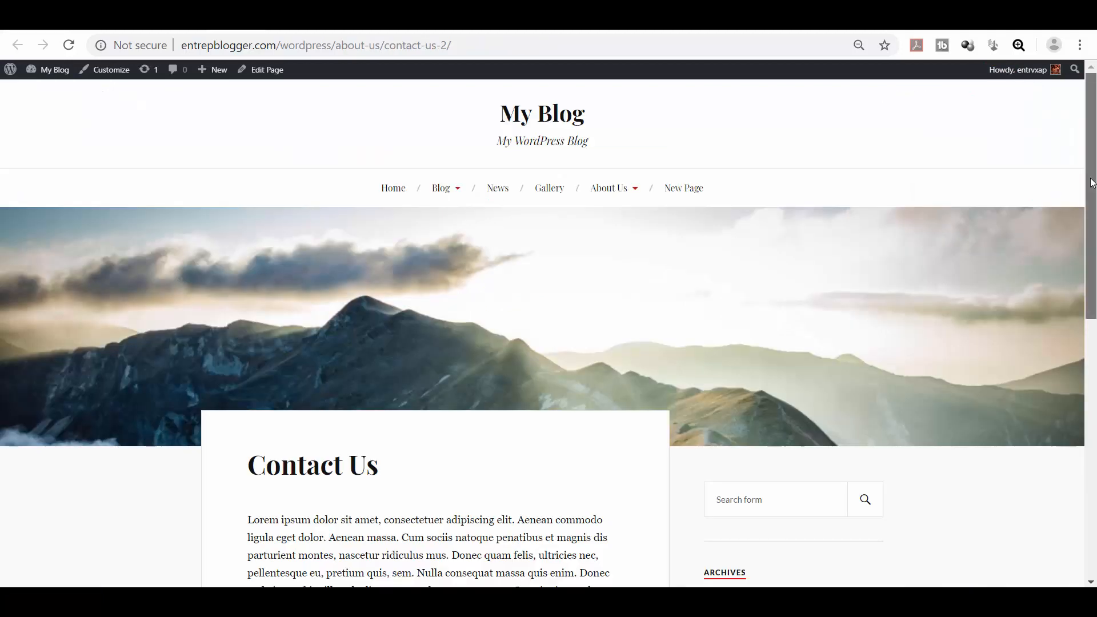
- Look through the live Contact Us page, checking the contact form and the site's navigation menu
drag(1092, 183, 1074, 348)
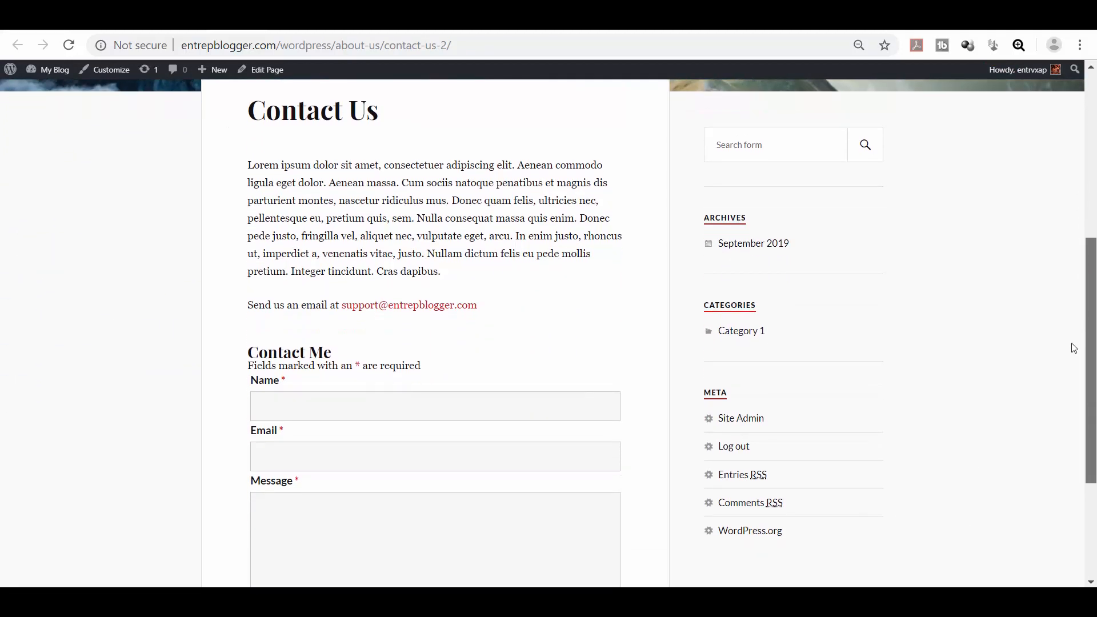
scroll(1088, 346, down, 2)
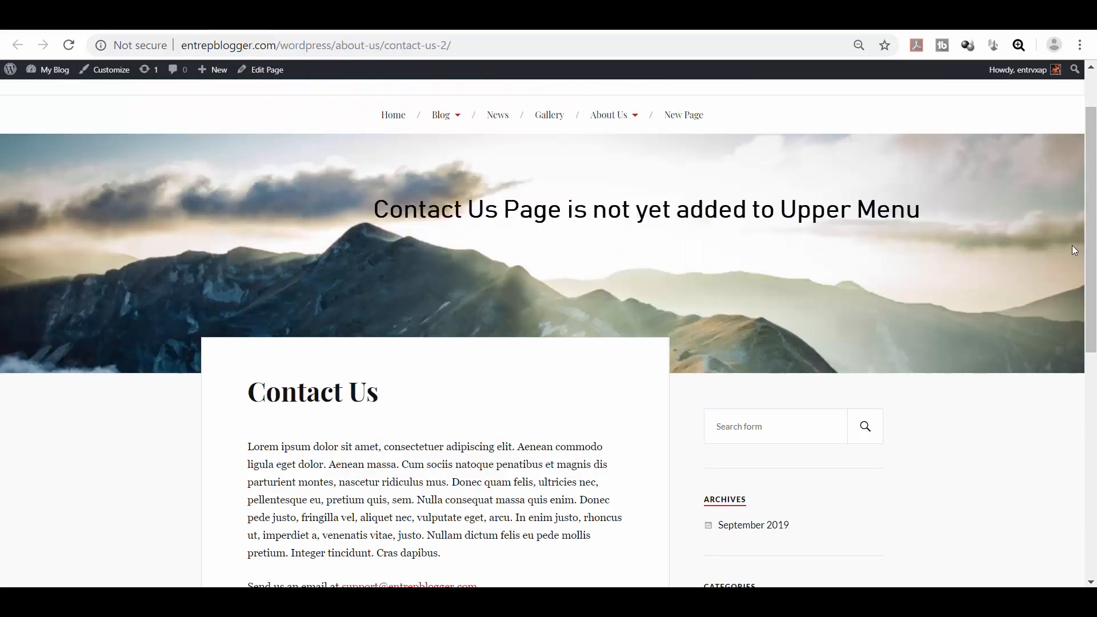
drag(1090, 208, 1092, 174)
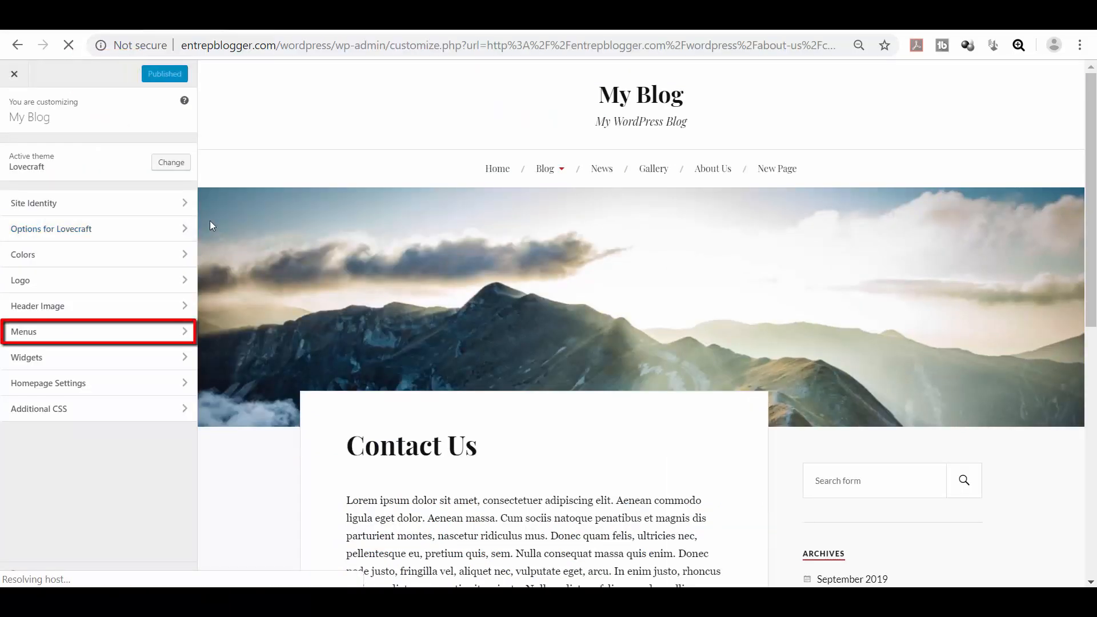
- Add the Contact Us page to the Upper Menu in the site customizer, try its link in the preview and publish
click(184, 336)
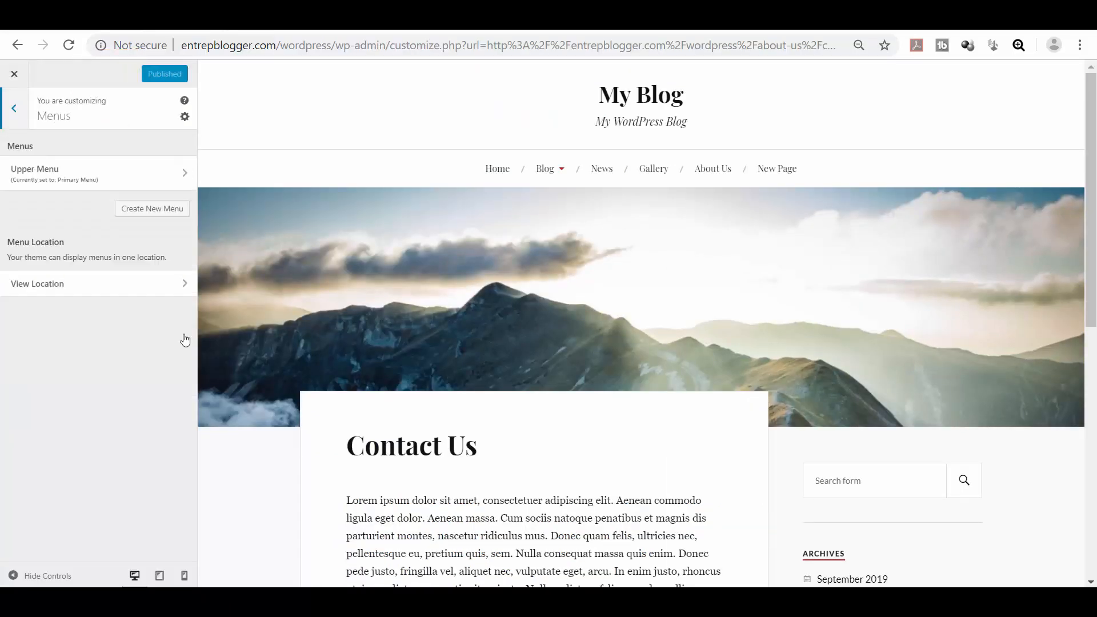
click(184, 171)
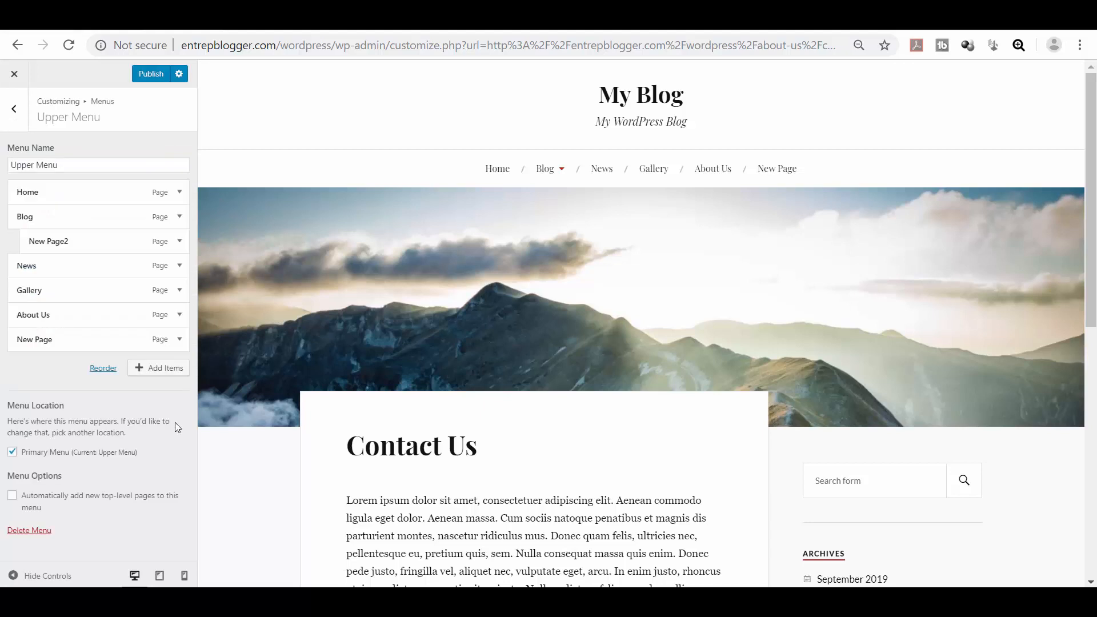
click(169, 370)
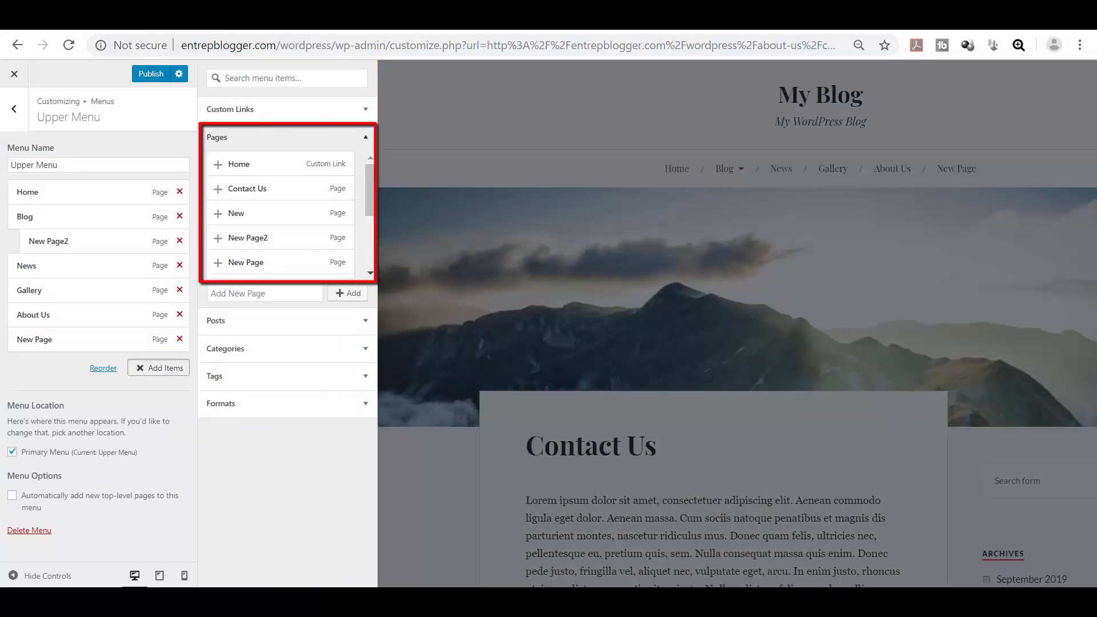
click(222, 190)
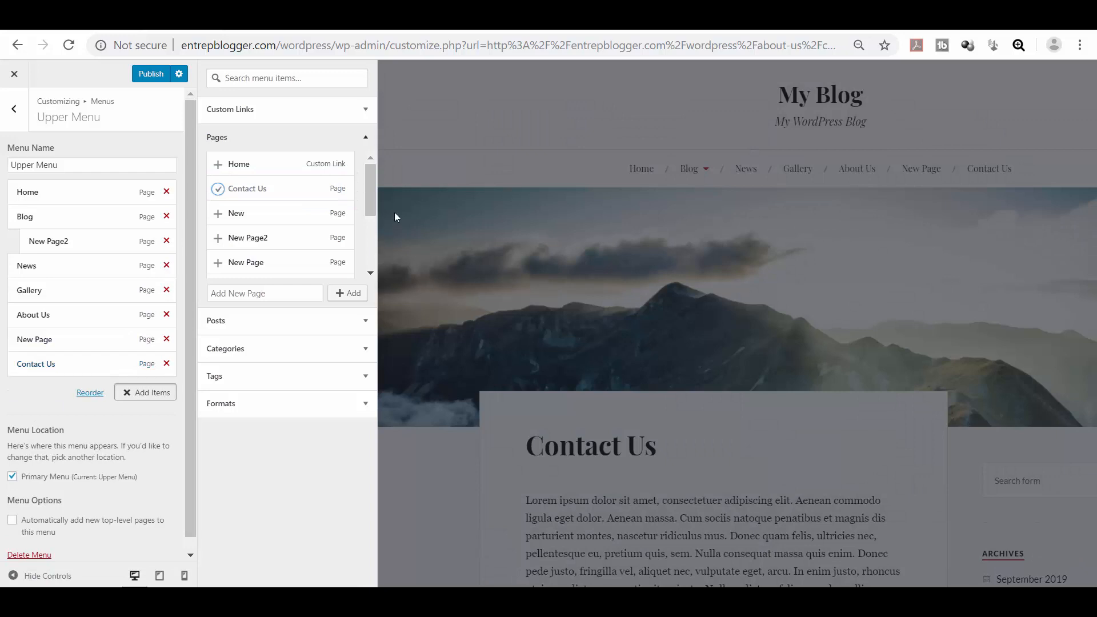
click(459, 207)
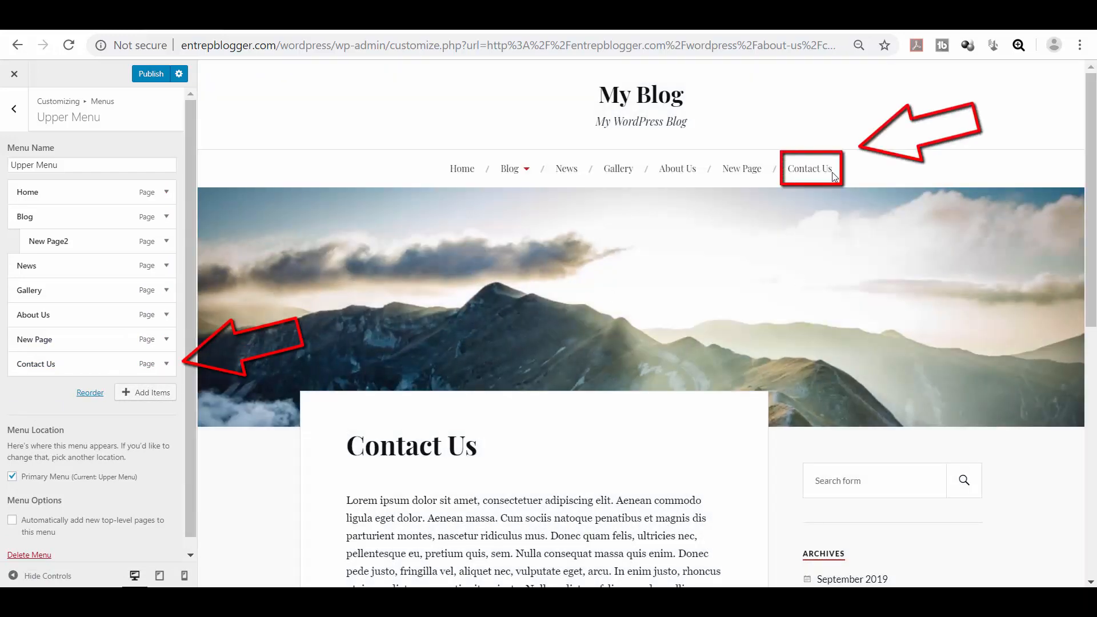
click(826, 174)
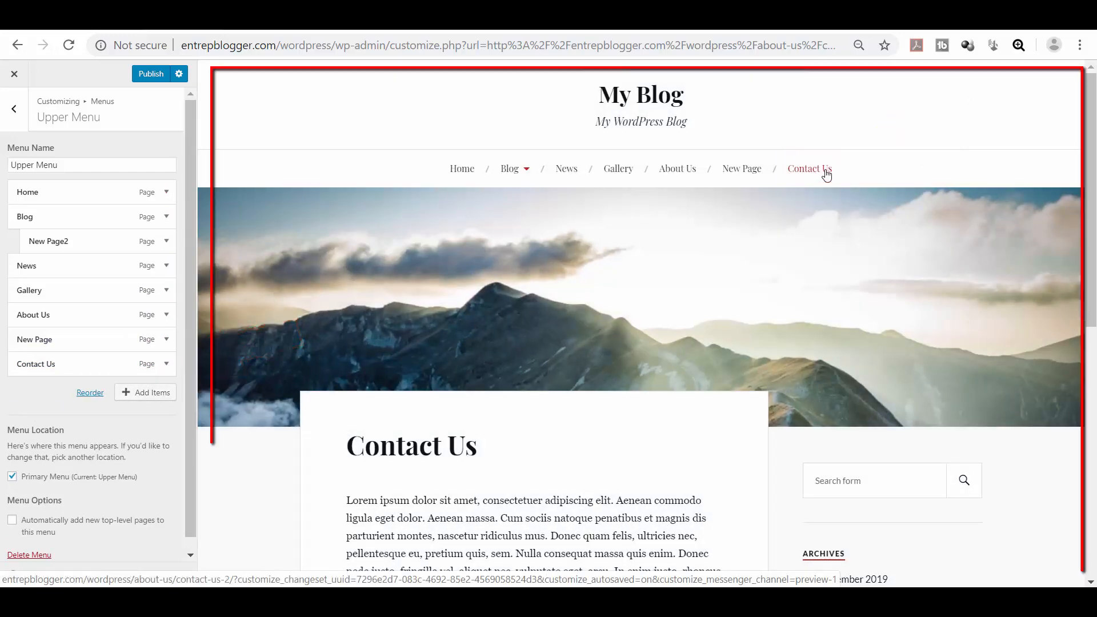
click(151, 74)
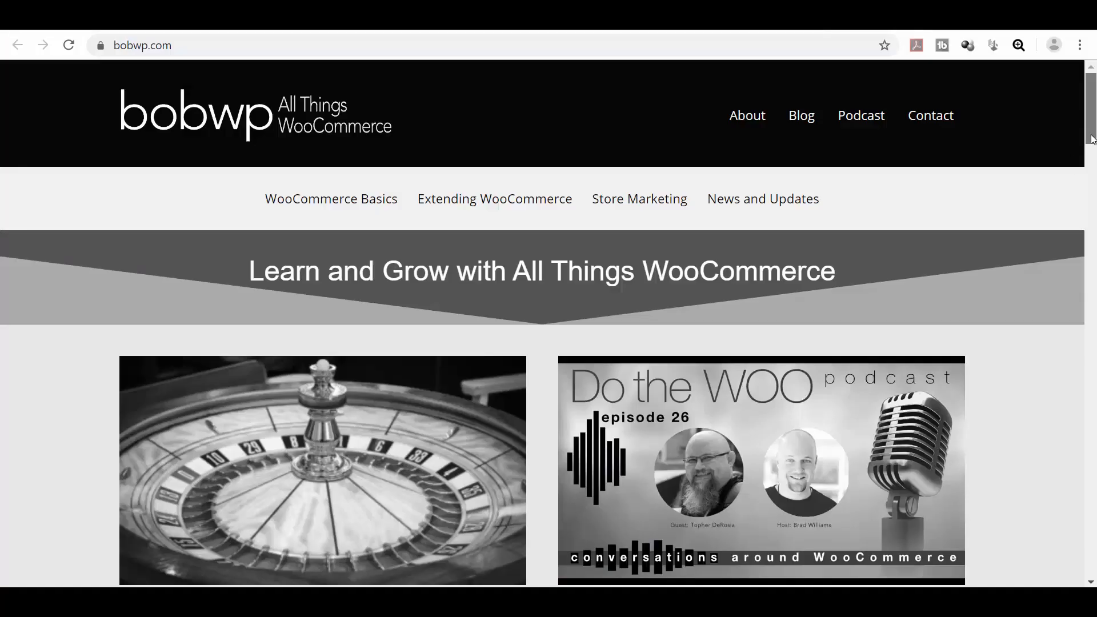
drag(1091, 140, 1079, 256)
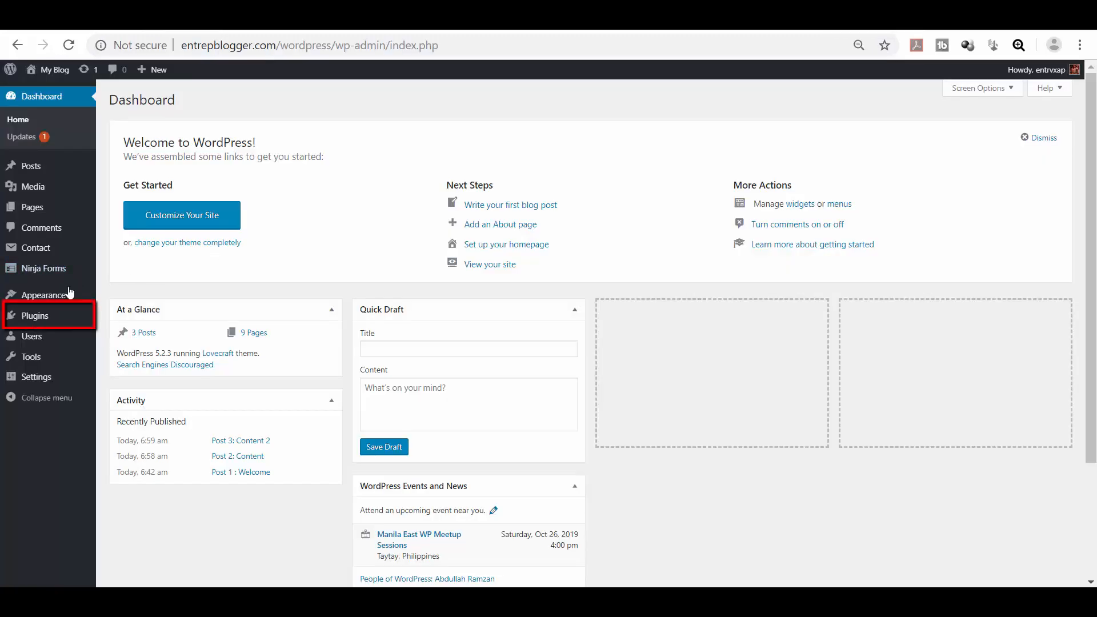
- Search the plugins available to add for "Elementor", then install and activate Elementor Page Builder
mouse_move(37, 318)
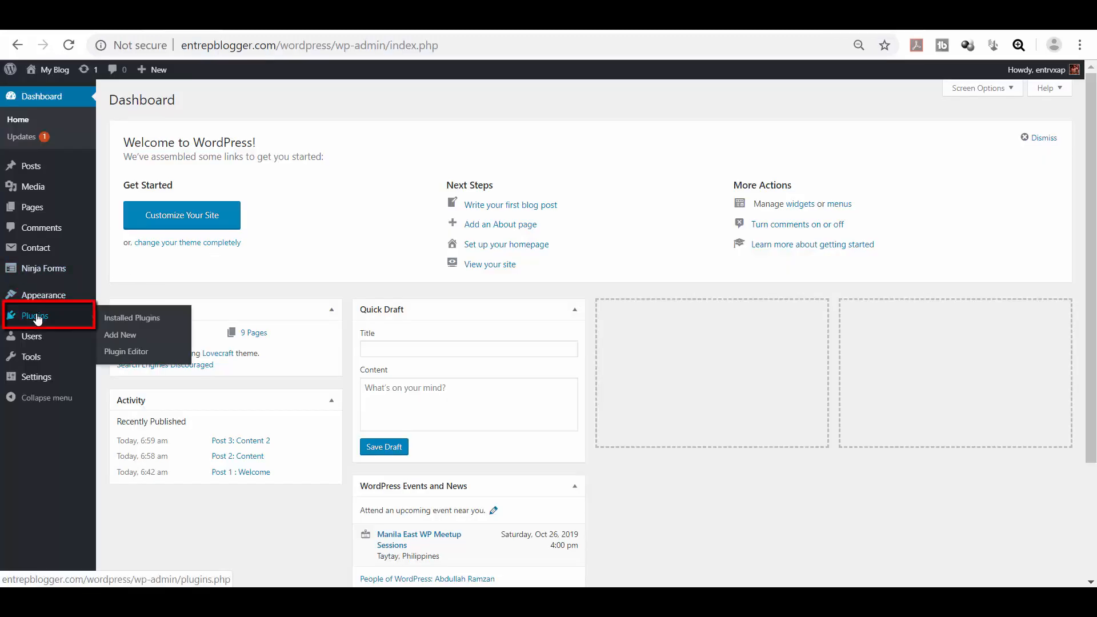
click(137, 333)
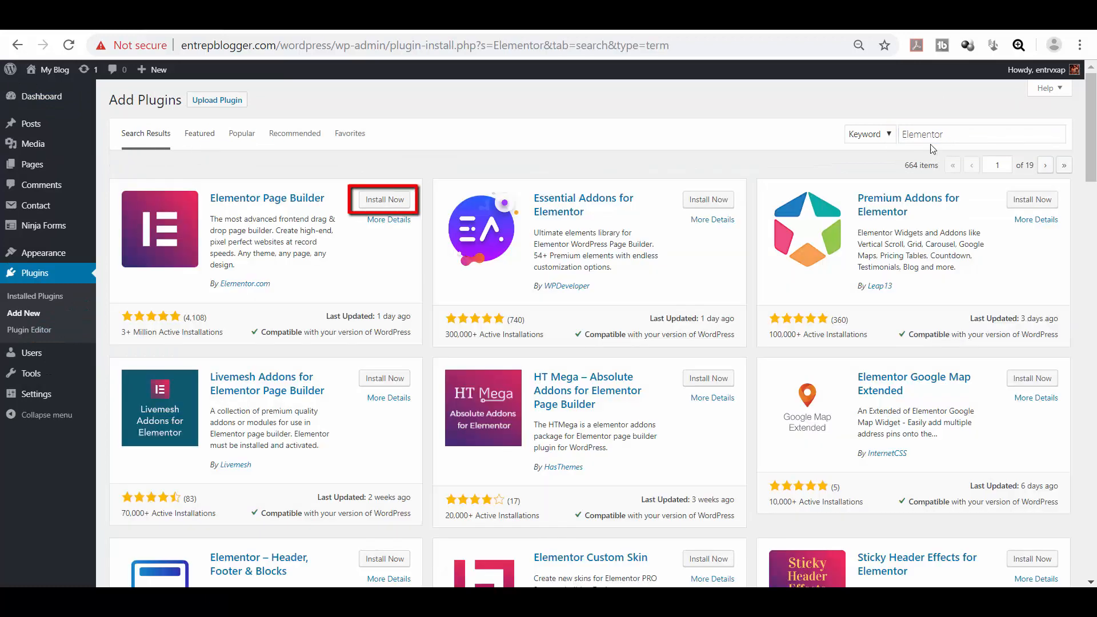
click(385, 199)
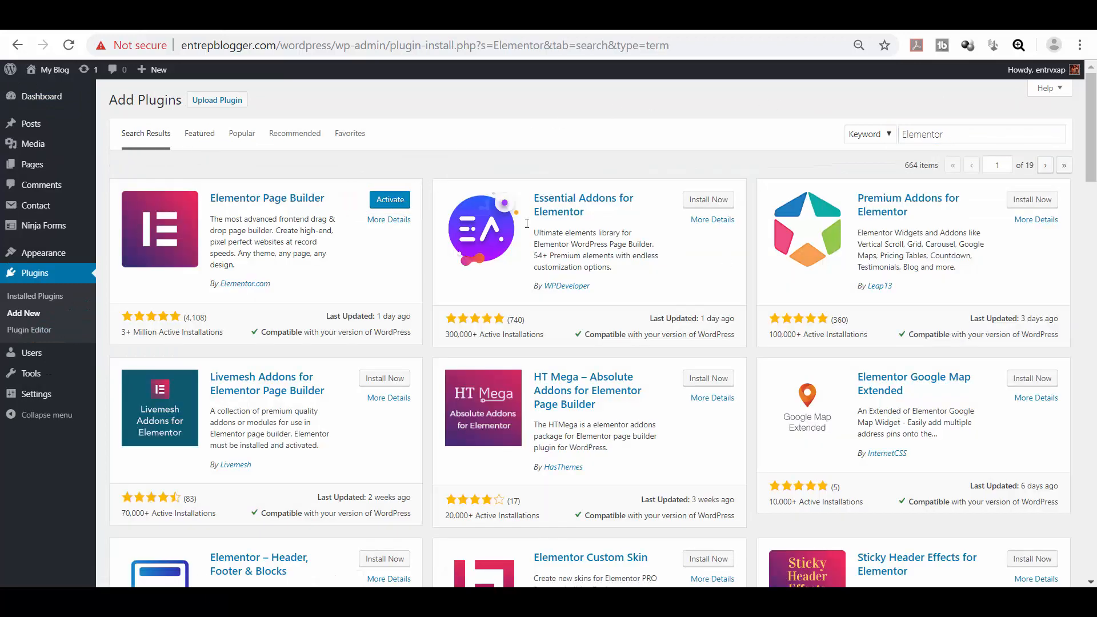
click(391, 199)
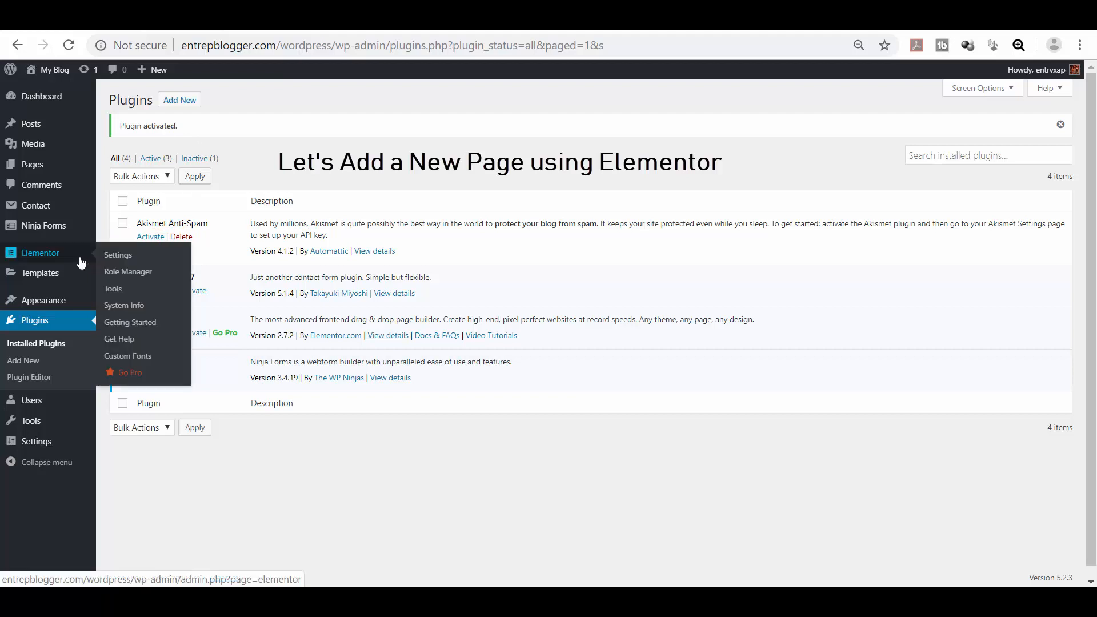
- Start a new page from the WordPress dashboard
click(41, 165)
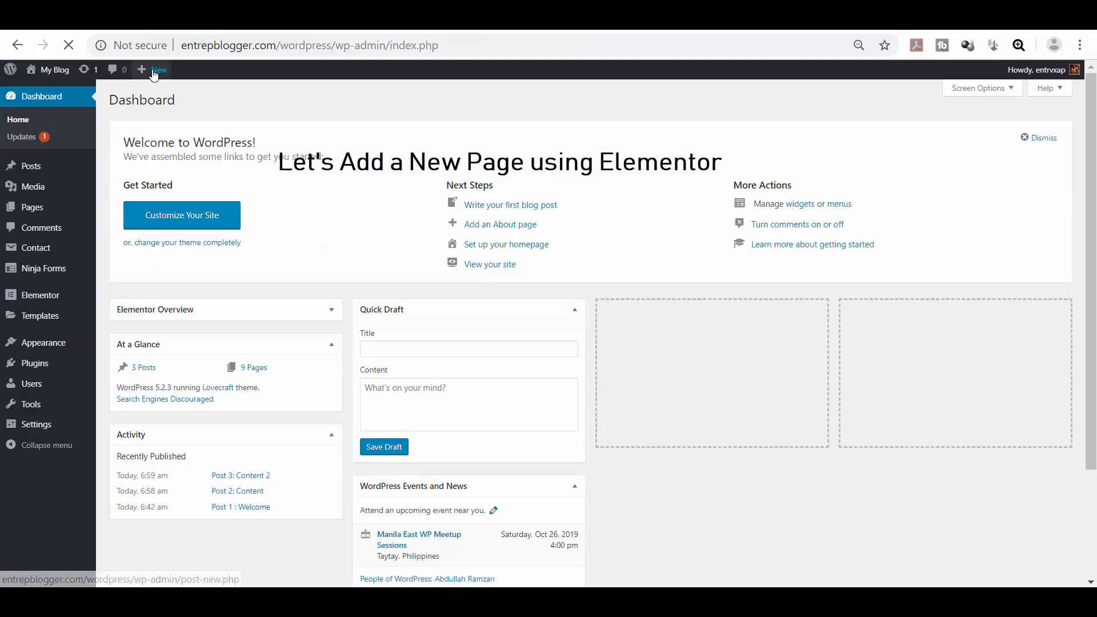
mouse_move(153, 72)
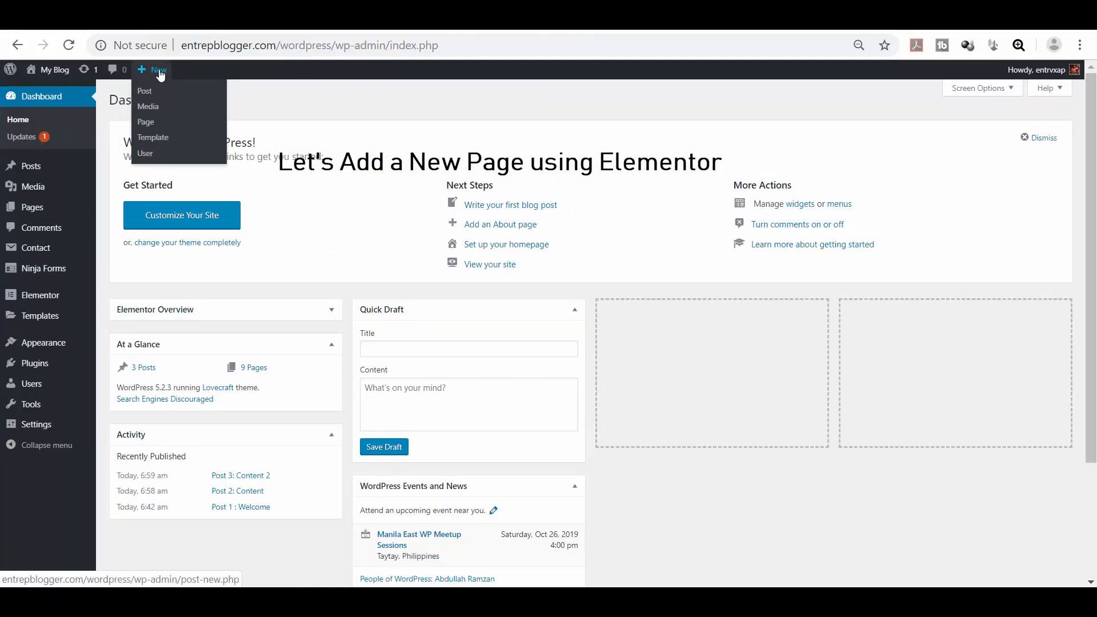
click(146, 122)
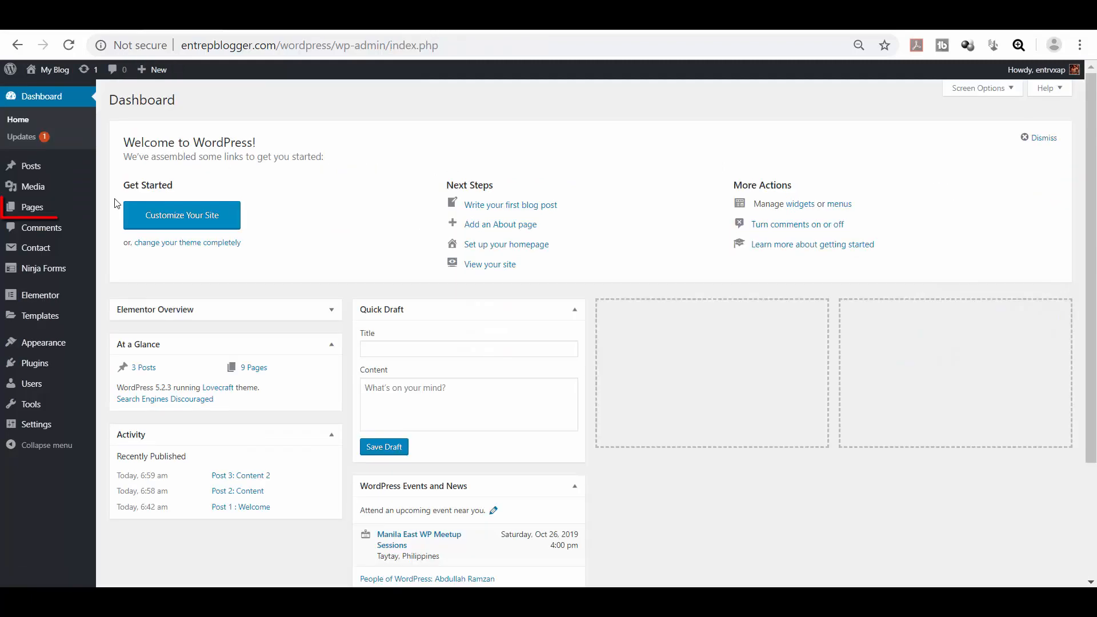
mouse_move(86, 208)
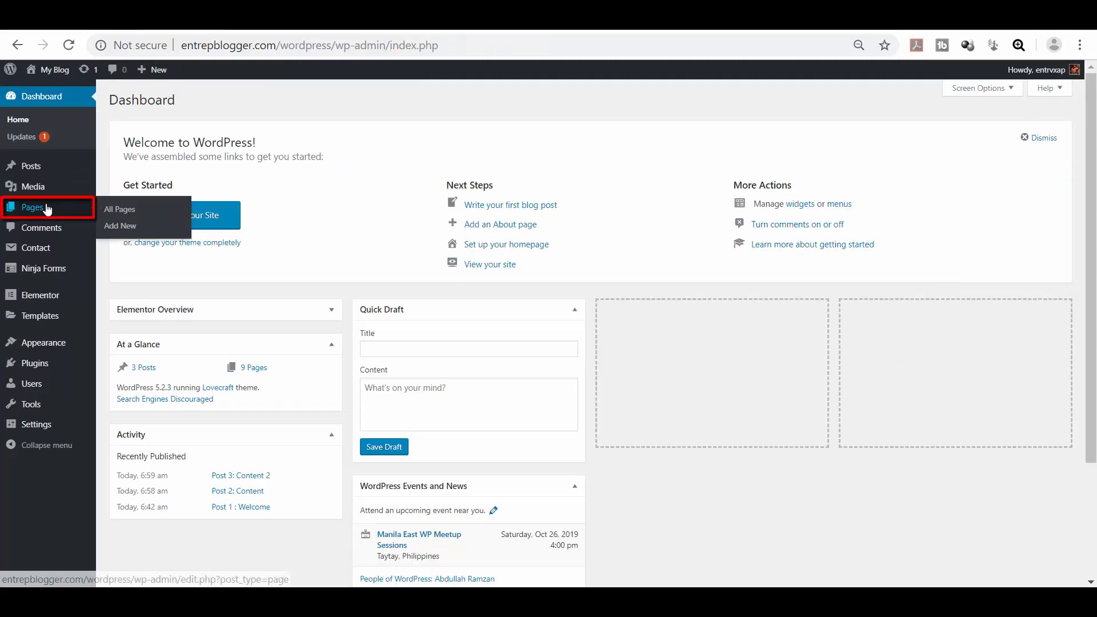
click(118, 226)
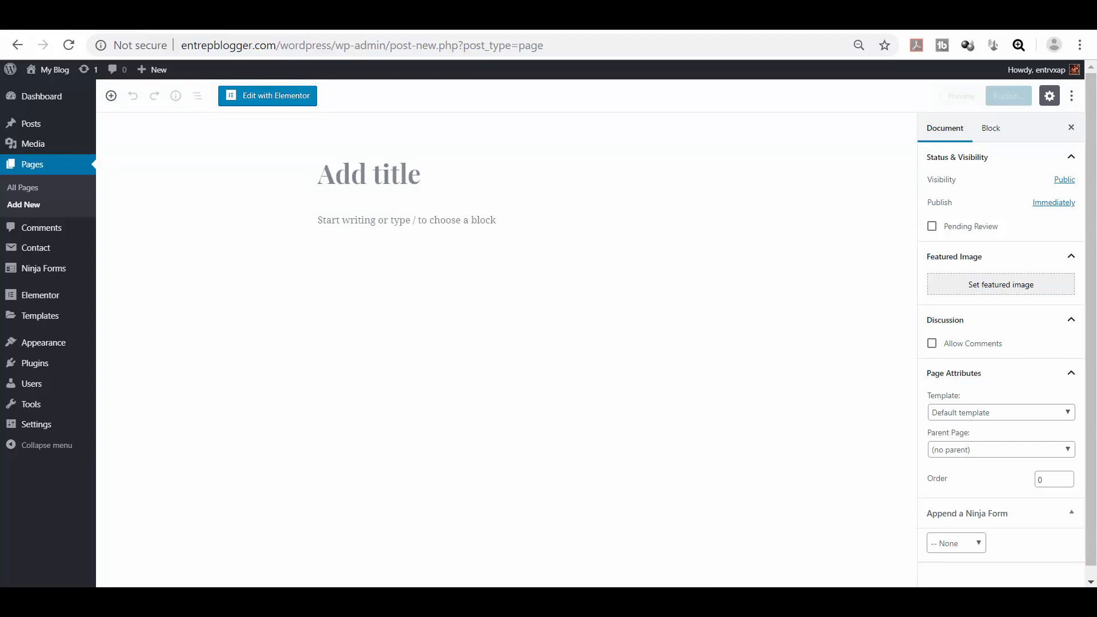
- Try the Elementor Canvas template on the new page and switch the template to Elementor Full Width
click(1070, 416)
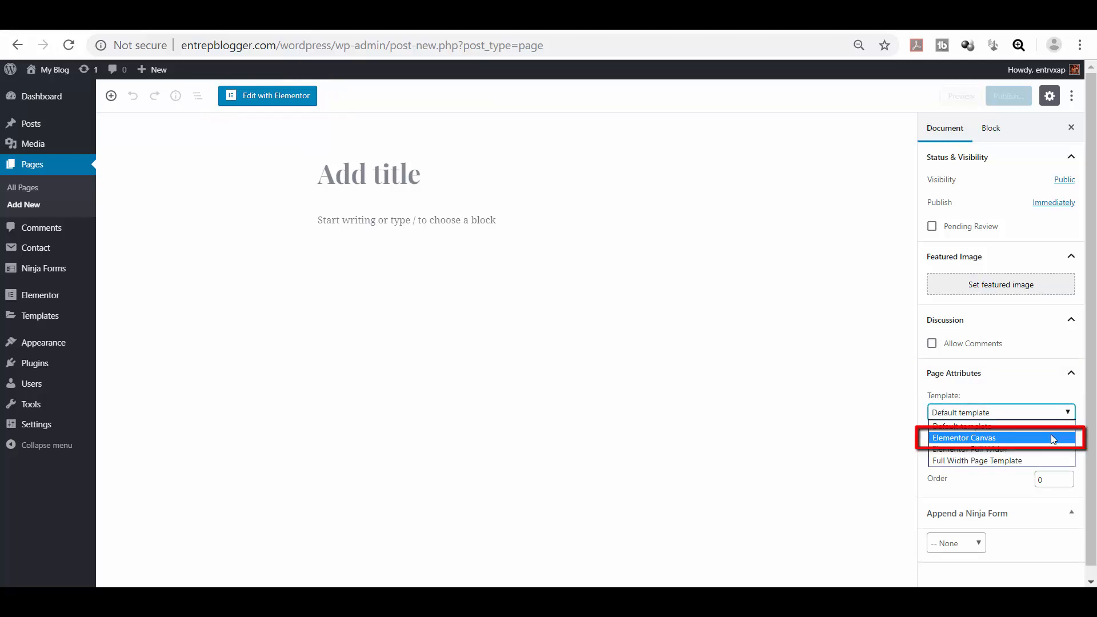
click(1050, 435)
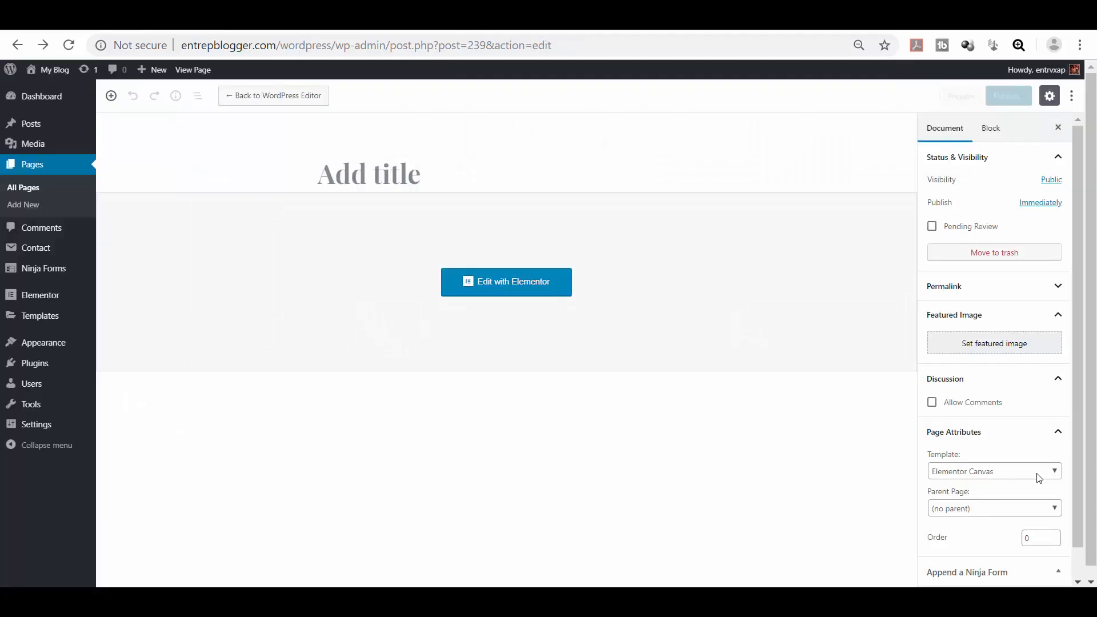
click(1039, 474)
click(959, 509)
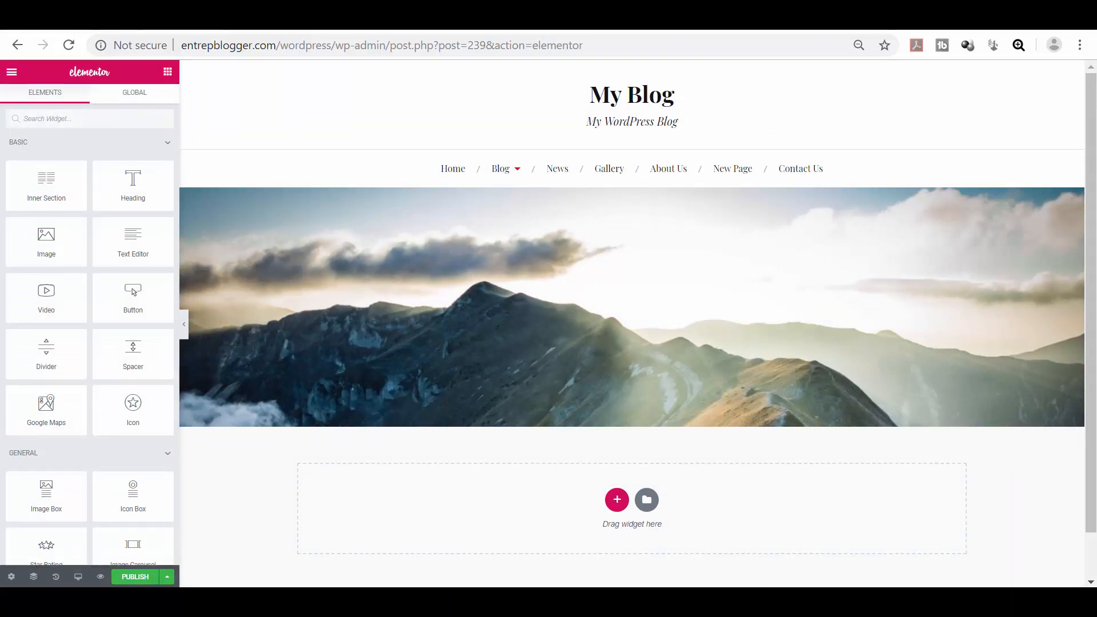
- Place a two-column inner section on the page and add a heading titled "Column 1" in its first column
mouse_move(46, 182)
mouse_down()
mouse_move(296, 331)
mouse_move(487, 487)
mouse_up()
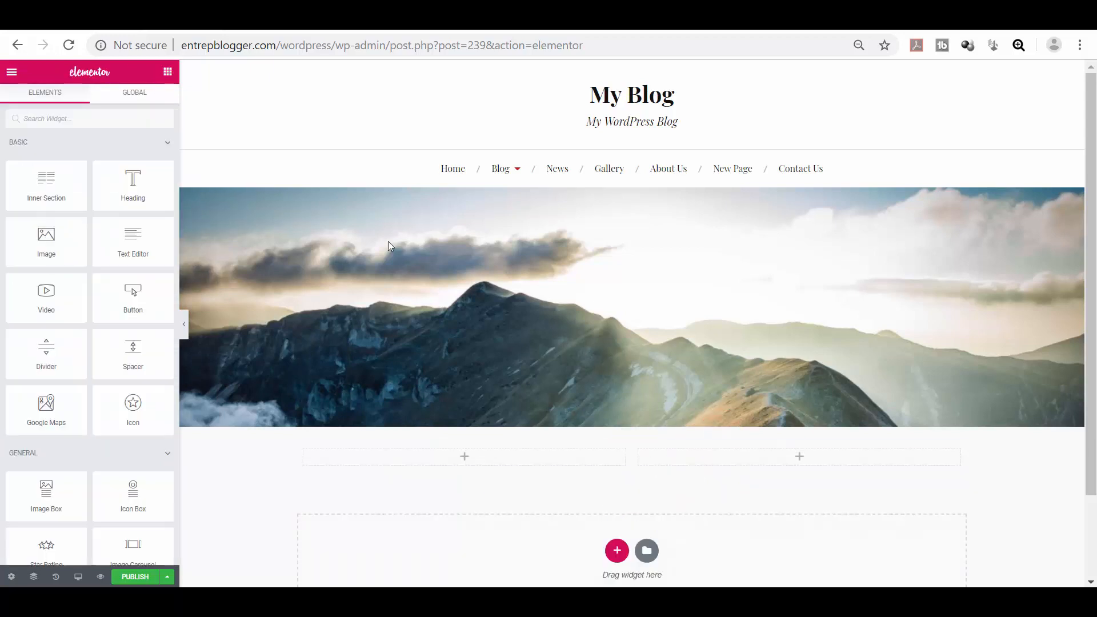
drag(135, 186, 460, 454)
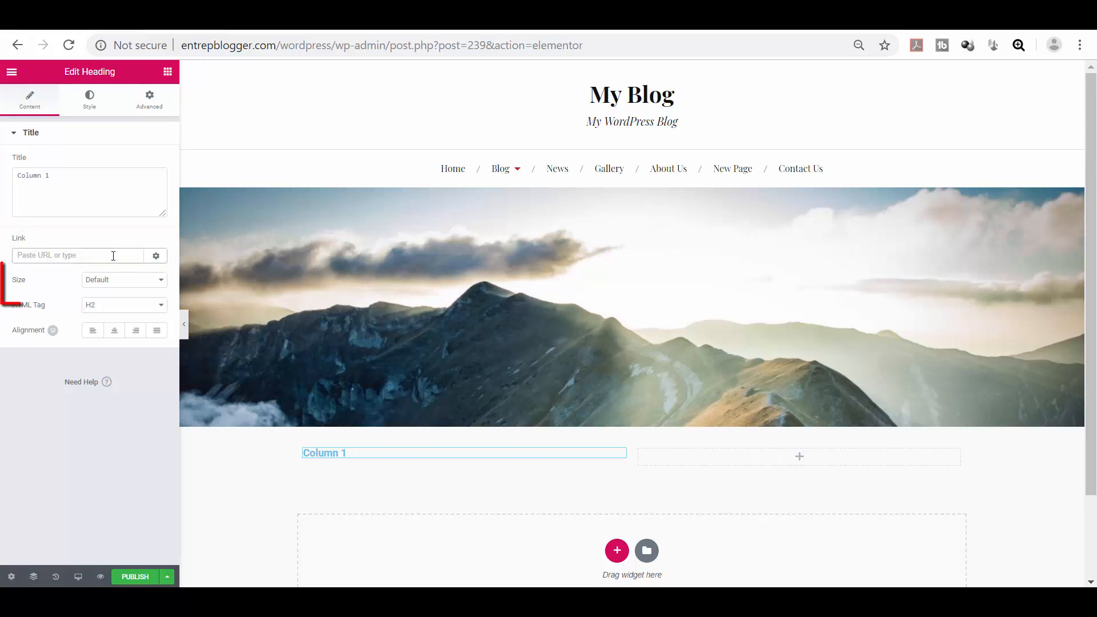
- Set the Column 1 heading's size to Medium and its HTML tag to H6
click(152, 280)
click(148, 301)
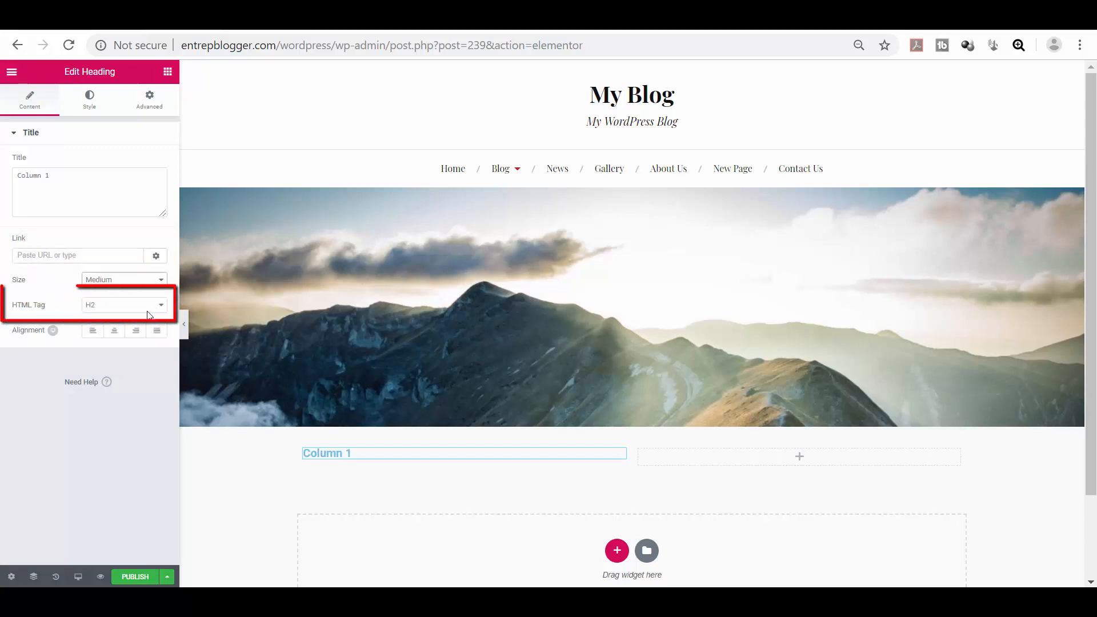
click(147, 309)
click(138, 369)
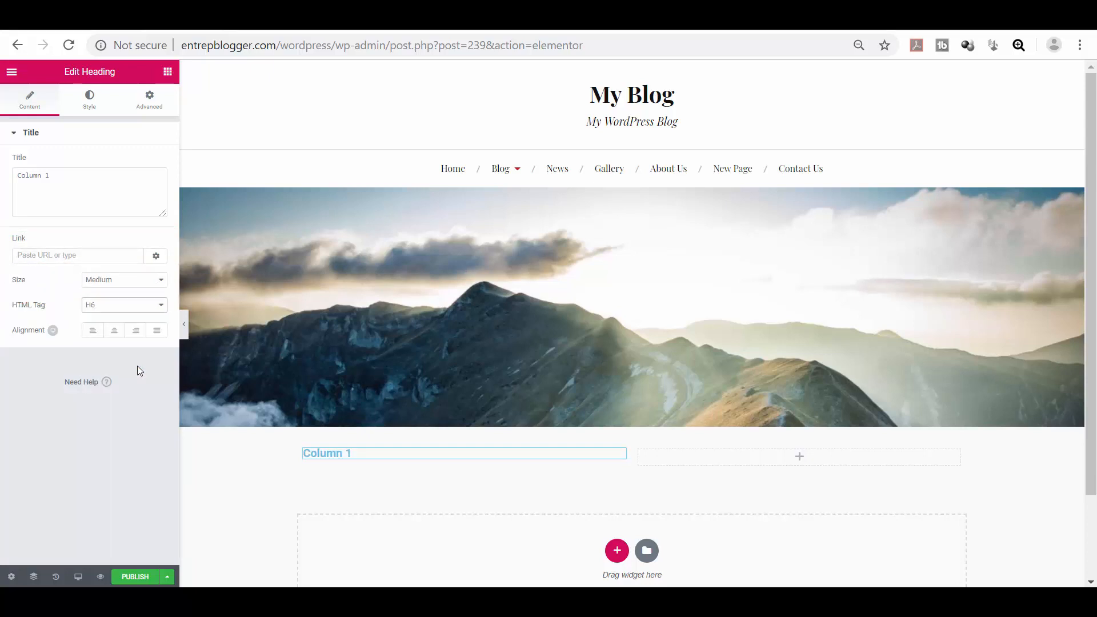
- Set the Column 1 heading's text color to black and enlarge its typography size
click(90, 108)
click(156, 162)
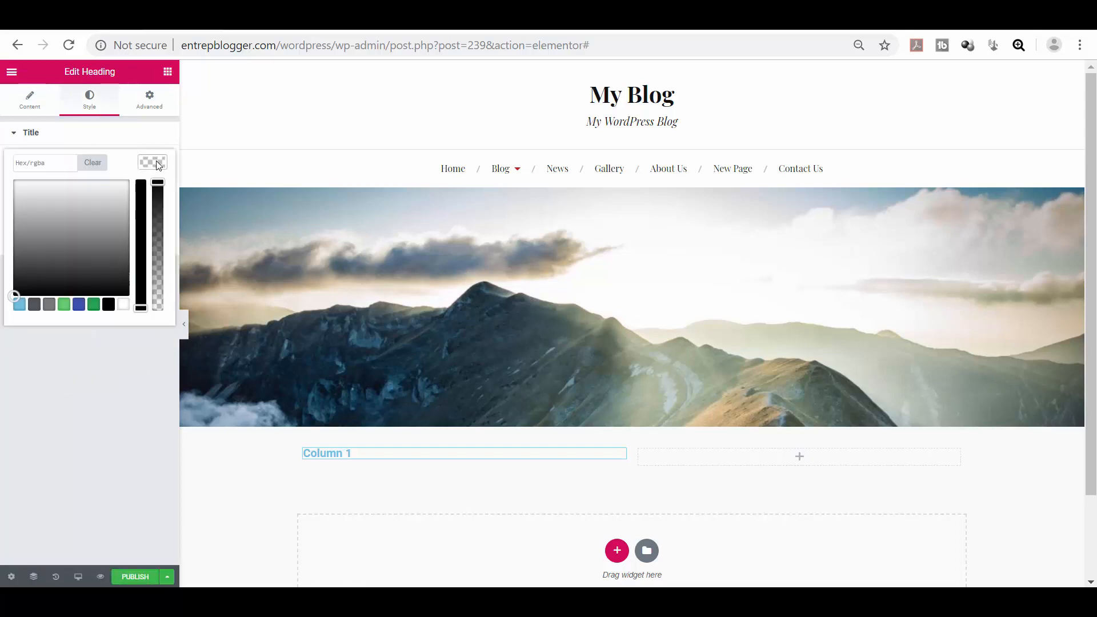
click(158, 165)
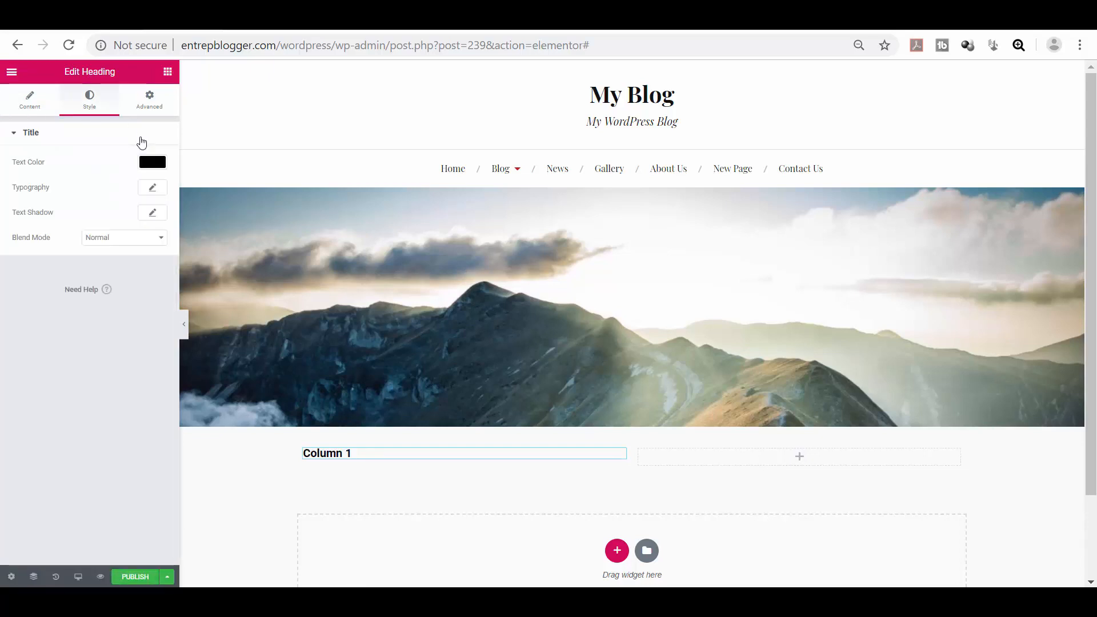
click(155, 190)
drag(24, 262, 44, 259)
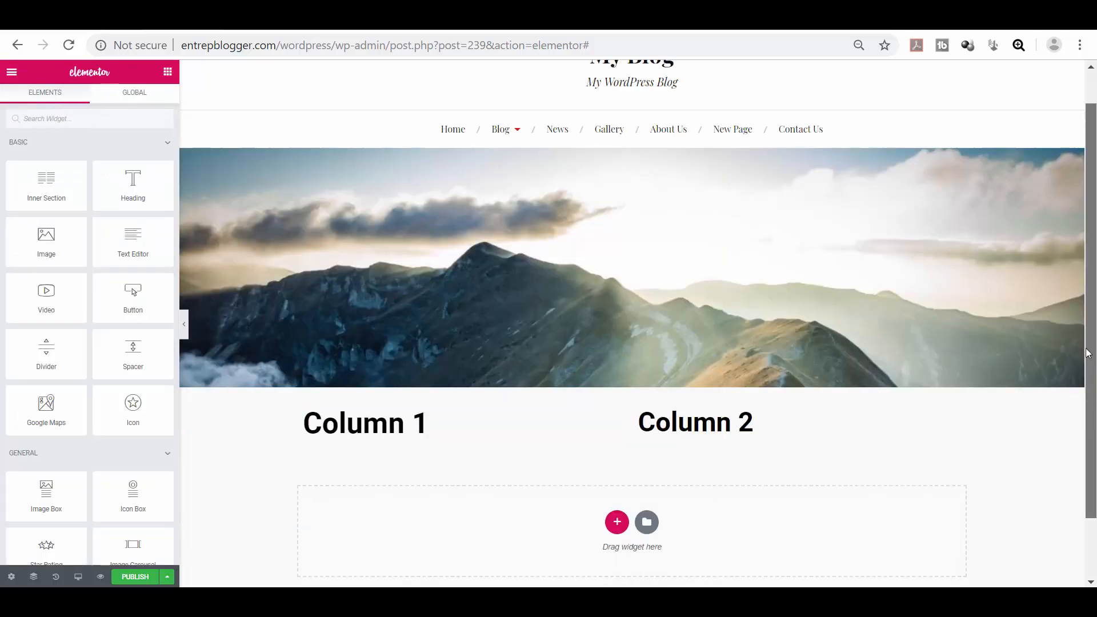
- Add an image below the two columns using the laptop-and-coffee photo from the media library, and choose a smaller image size
scroll(1082, 364, down, 1)
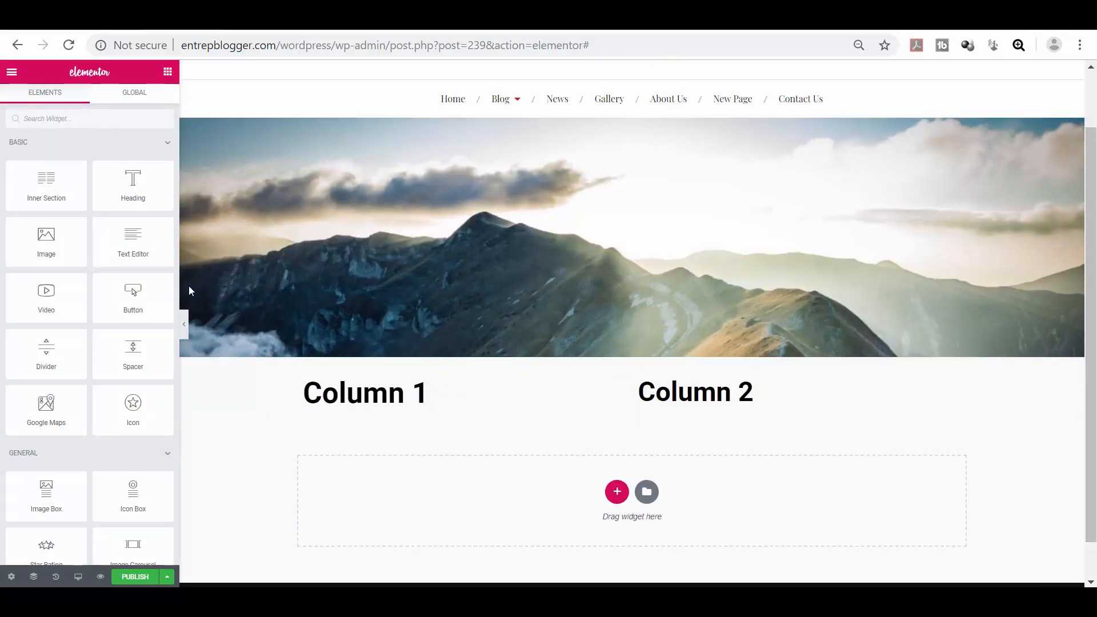
drag(64, 247, 588, 492)
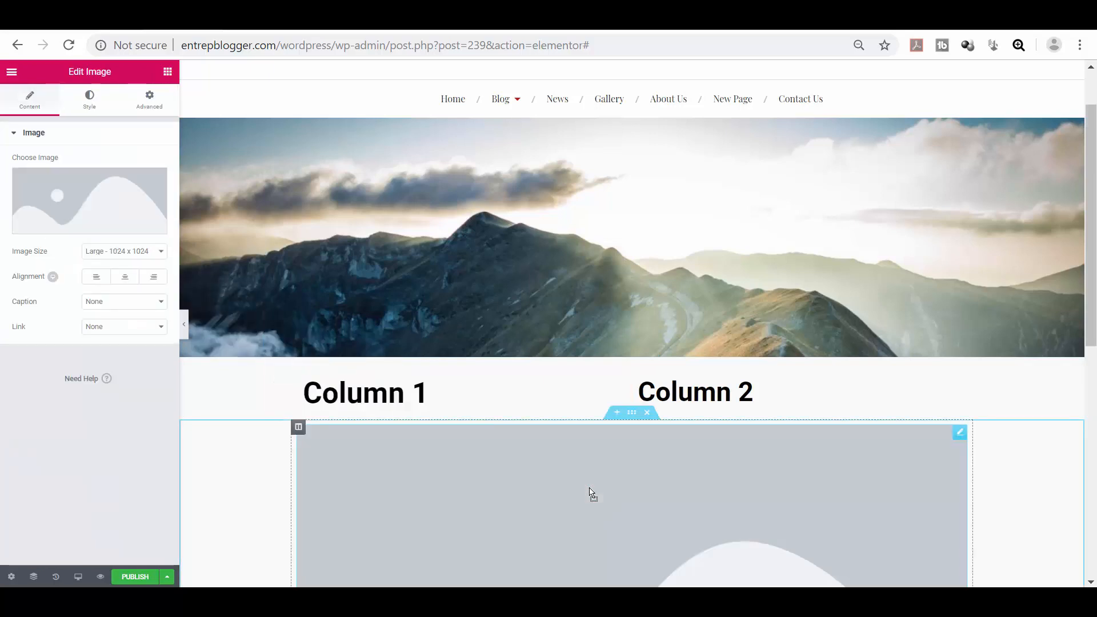
click(58, 228)
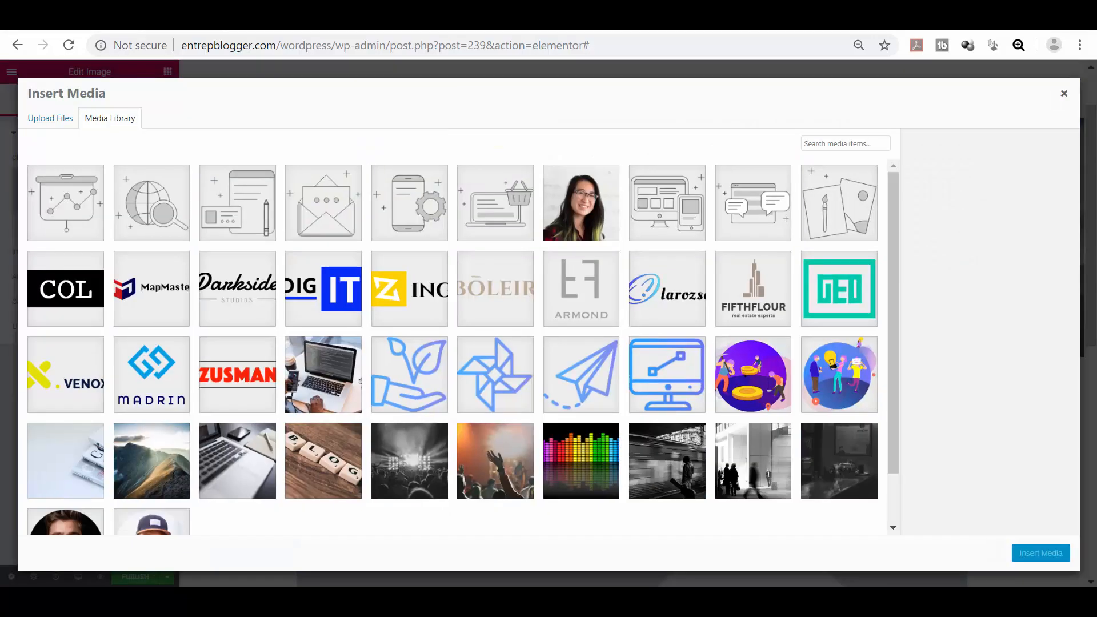
click(321, 409)
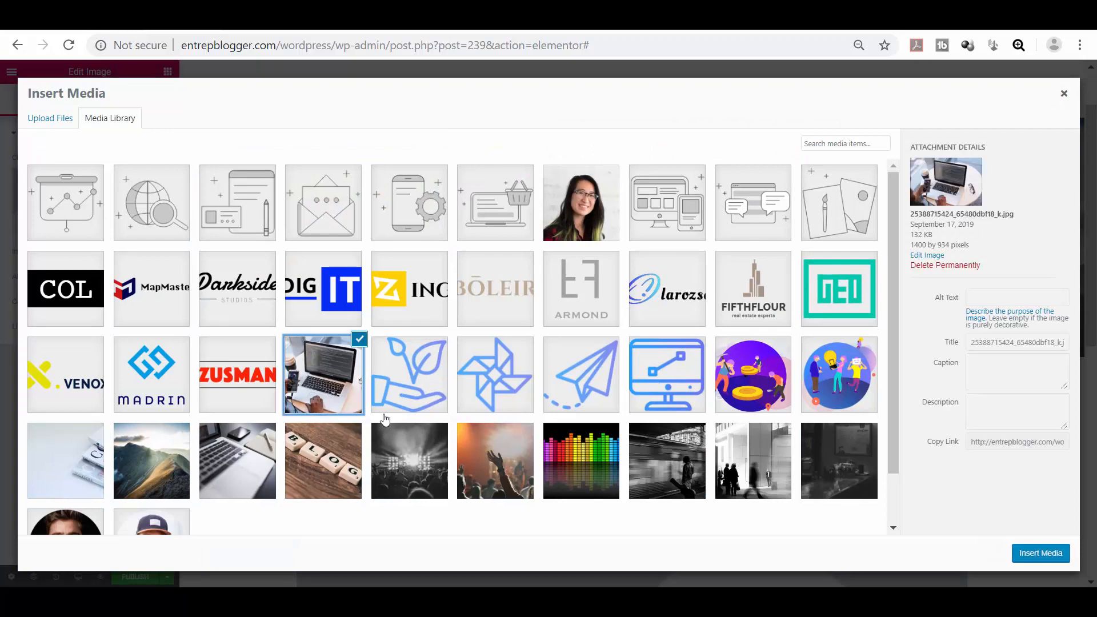
click(1033, 553)
scroll(1094, 479, down, 5)
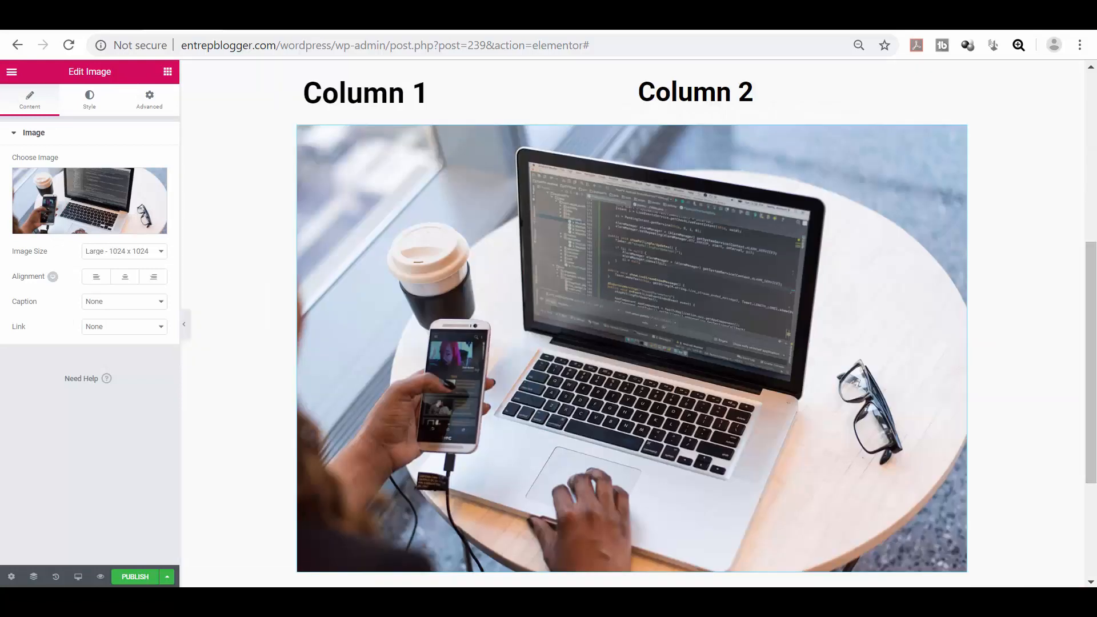
click(162, 252)
click(211, 250)
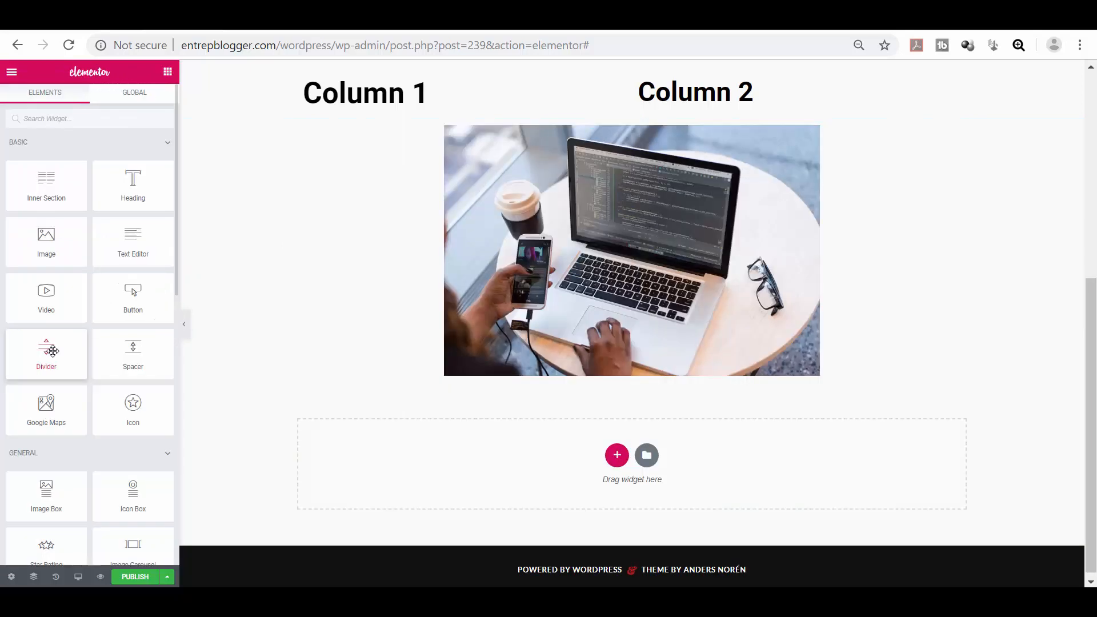
- Place a divider below the image, then add a spacer beneath it and adjust the spacer's height
drag(47, 352, 539, 461)
click(167, 72)
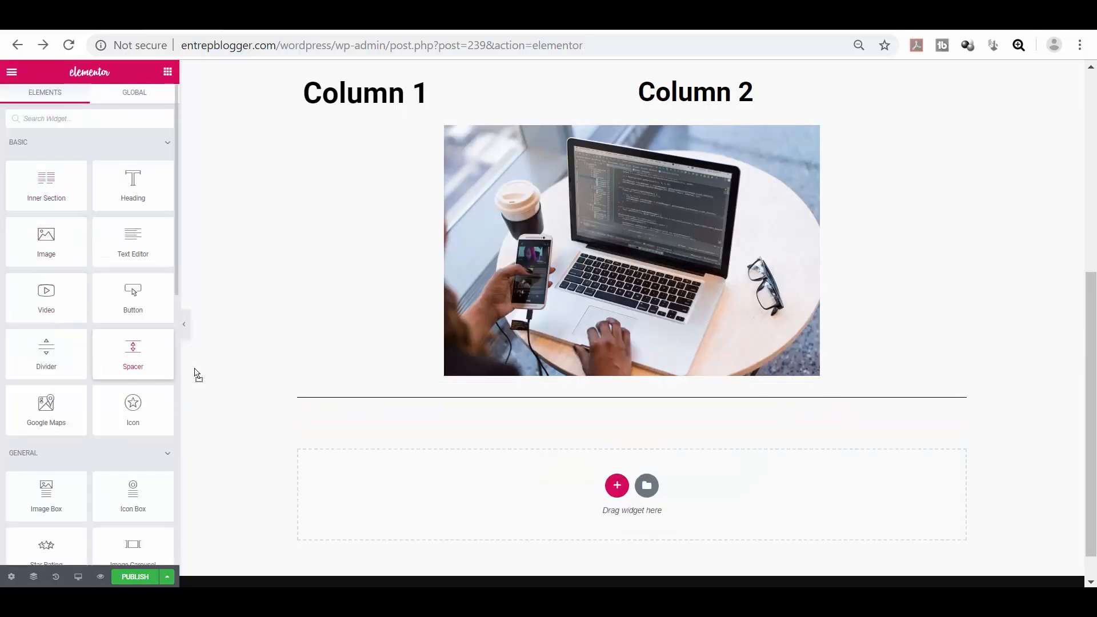
drag(197, 374, 628, 491)
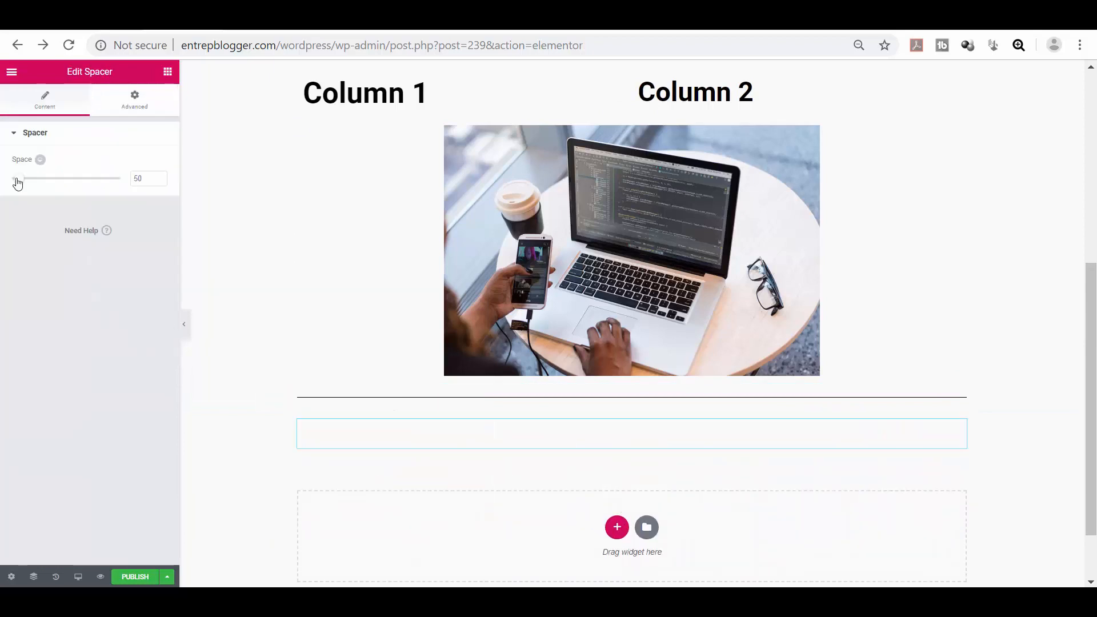
drag(18, 182, 38, 183)
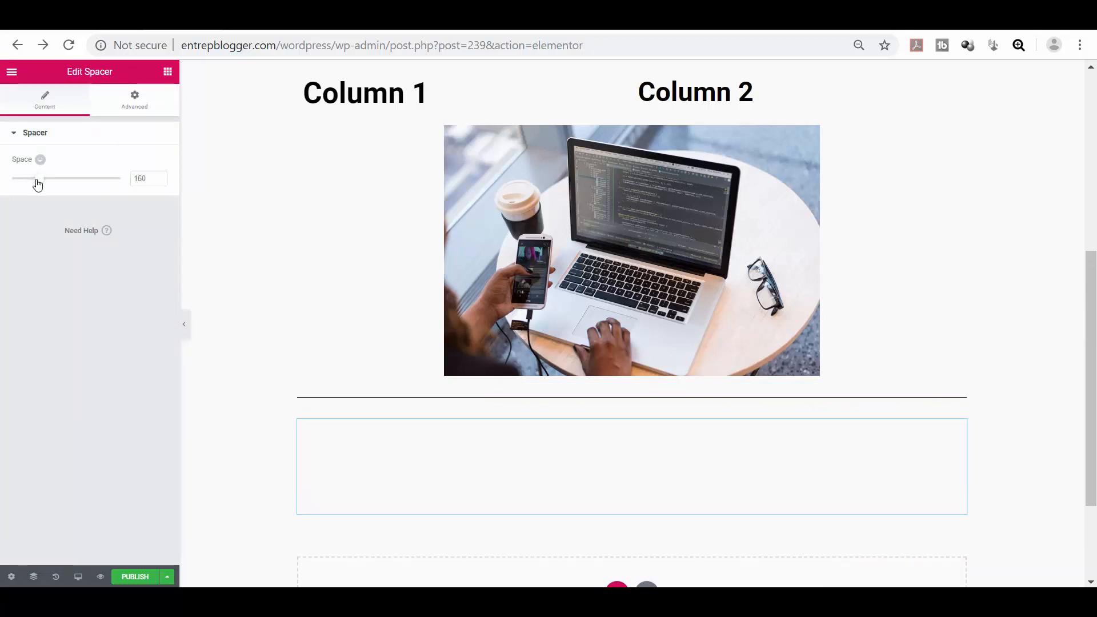
- Add a text editor block below the spacer and fill it with repeated copies of the Lorem ipsum sentence
click(12, 73)
click(10, 80)
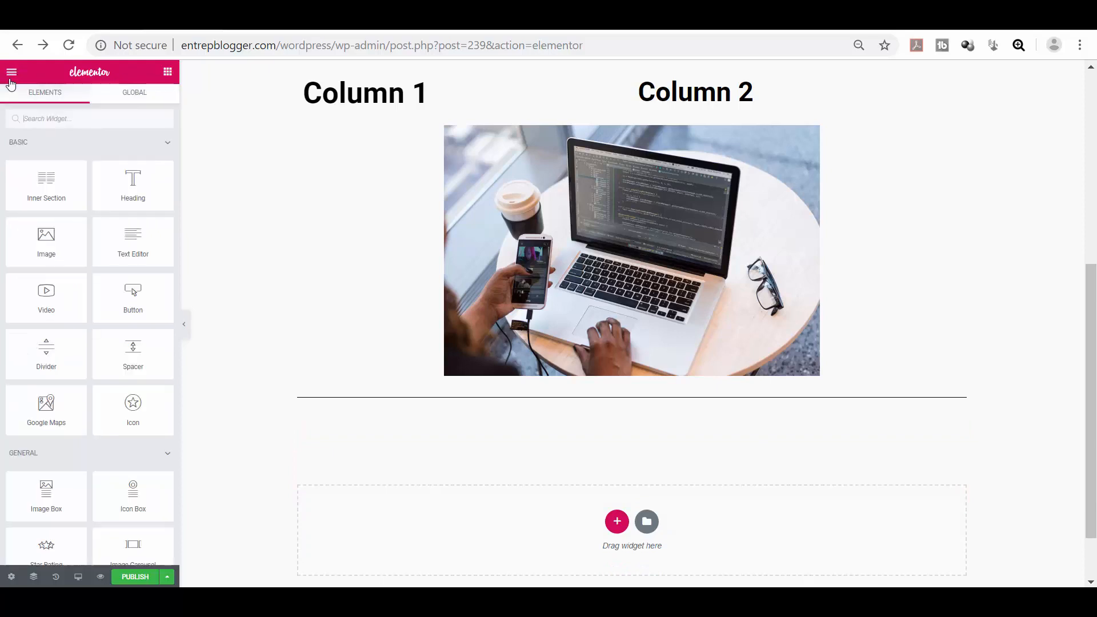
drag(160, 258, 618, 523)
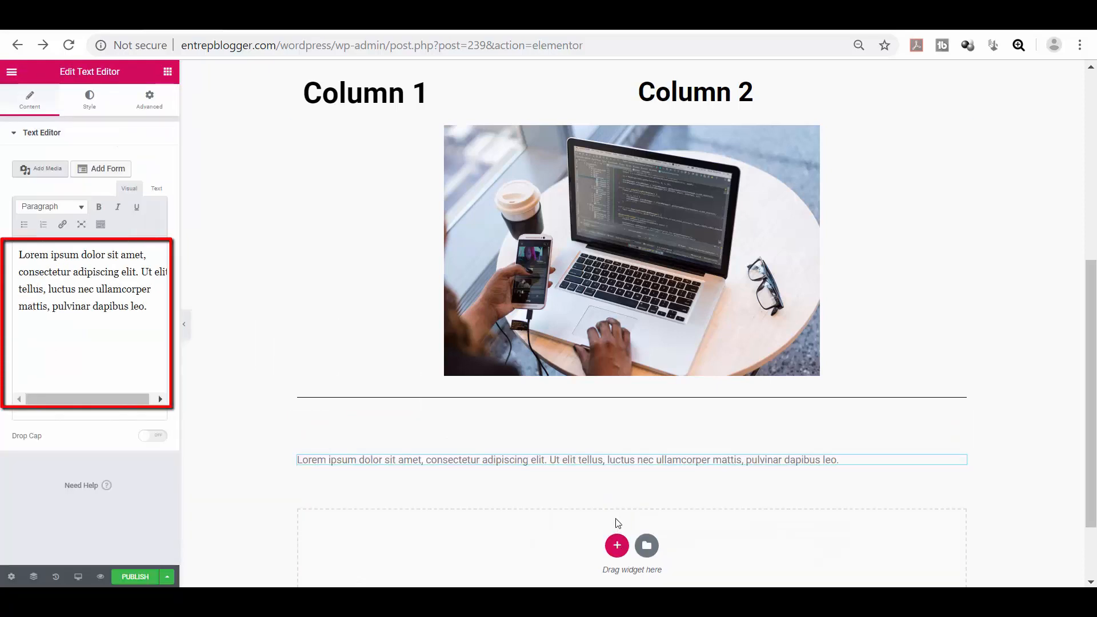
click(163, 303)
key(Return)
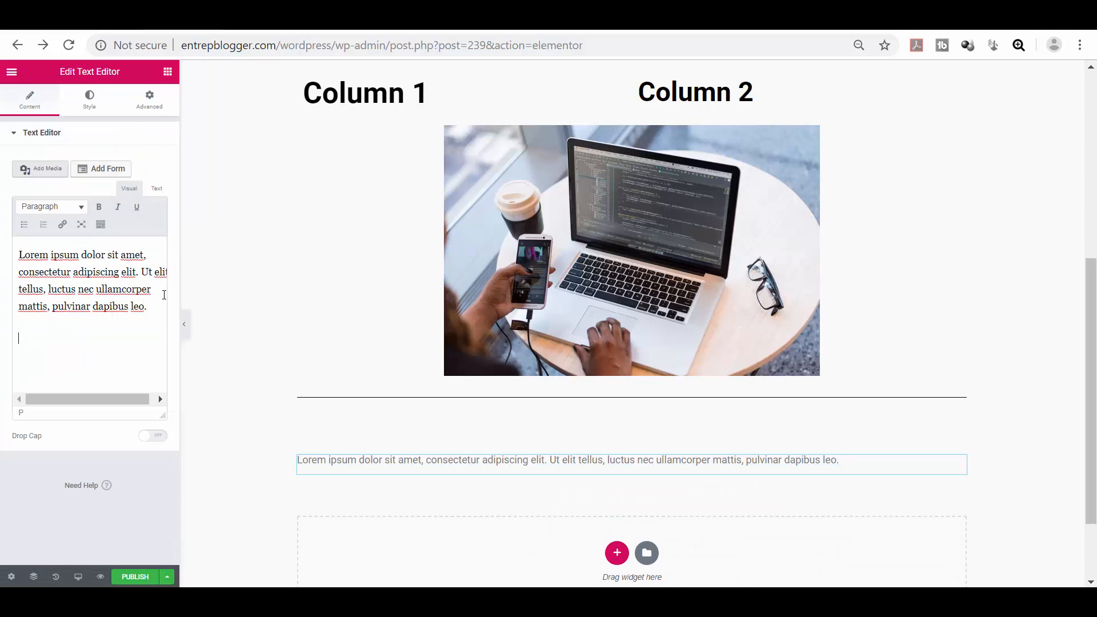
key(ctrl+v)
key(ctrl+v)
key(ctrl+v)
key(ctrl+v)
key(ctrl+v)
key(ctrl+v)
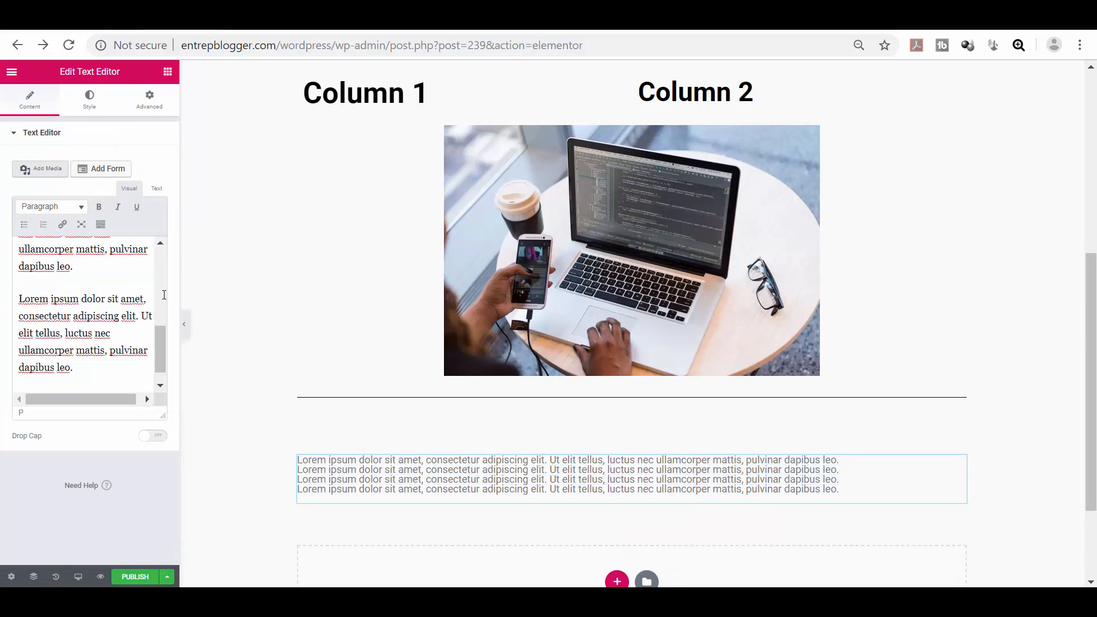
key(ctrl+v)
key(ctrl+v)
key(ctrl+v)
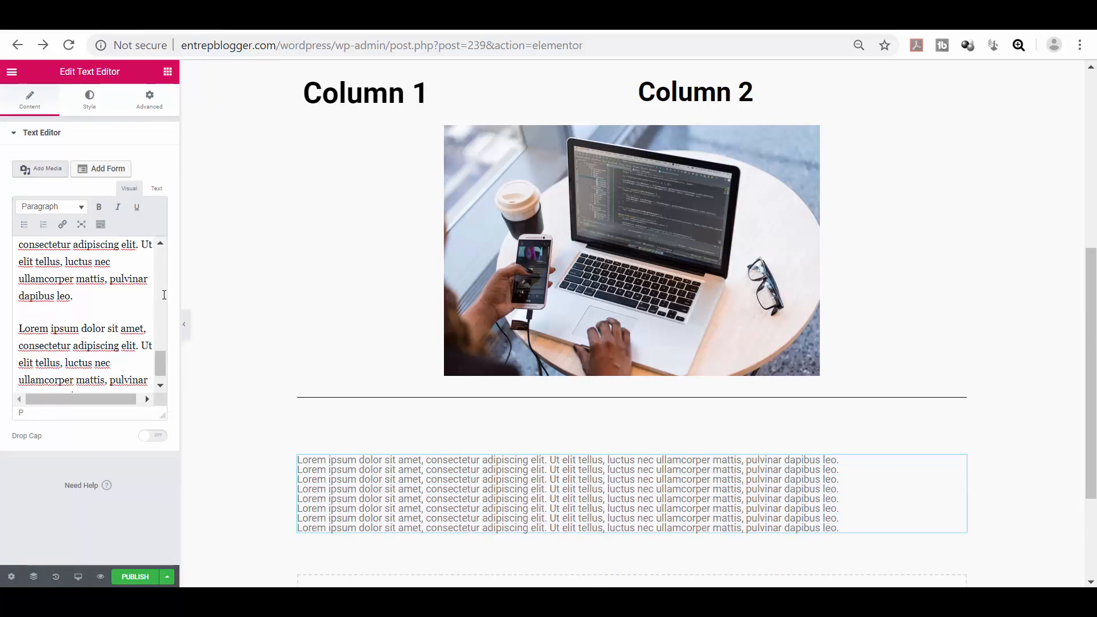
- Add a button below the text block and set its type to Danger after trying Success and Warning
click(11, 72)
click(10, 74)
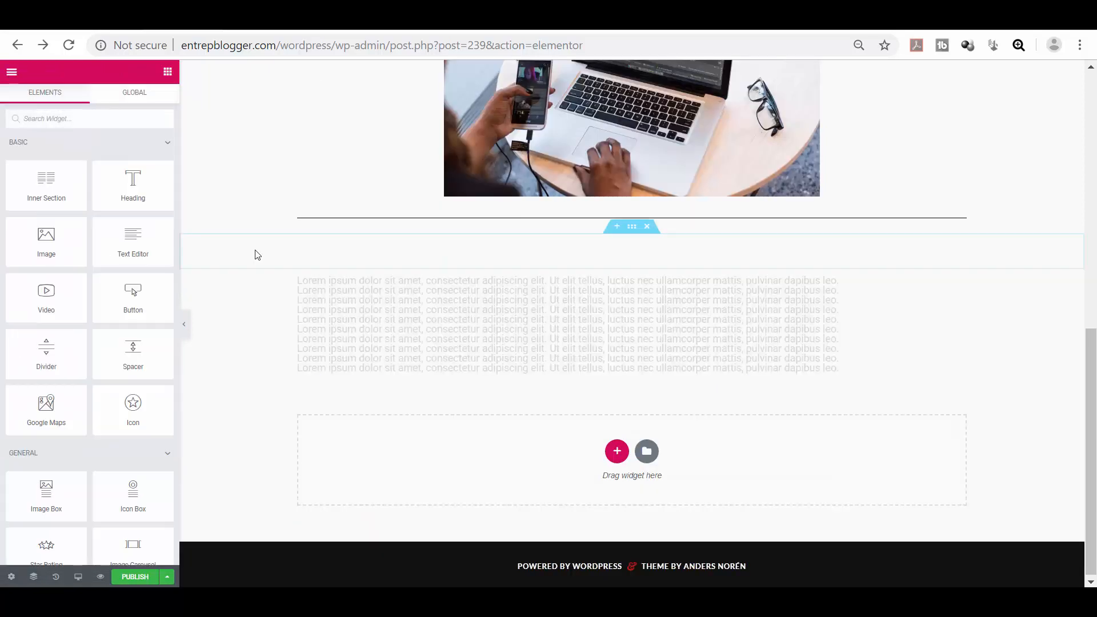
drag(155, 305, 610, 470)
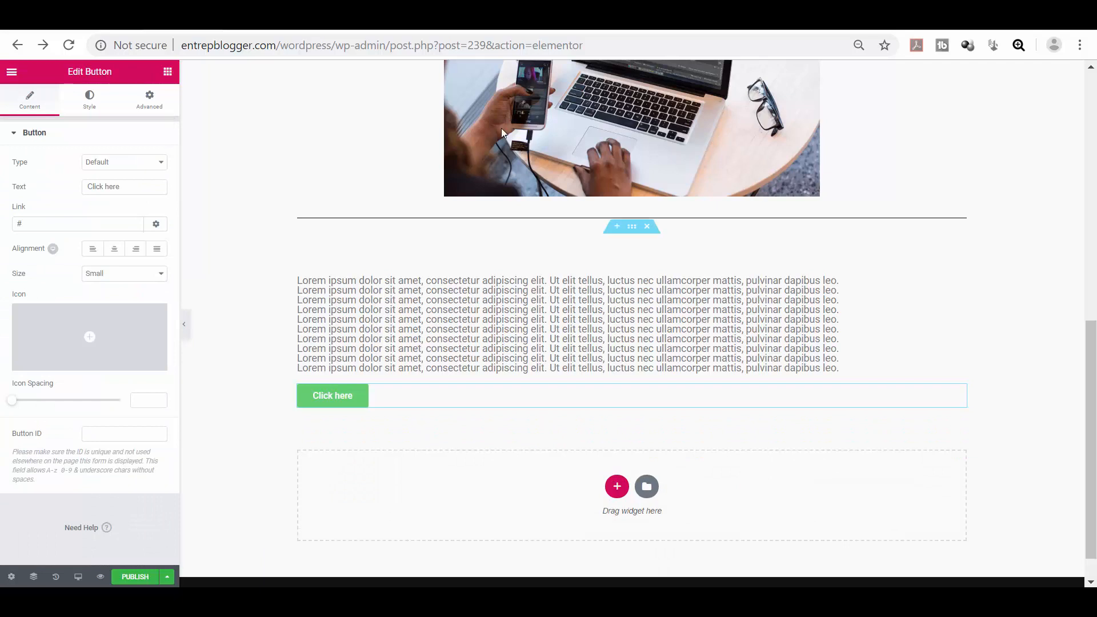
click(109, 166)
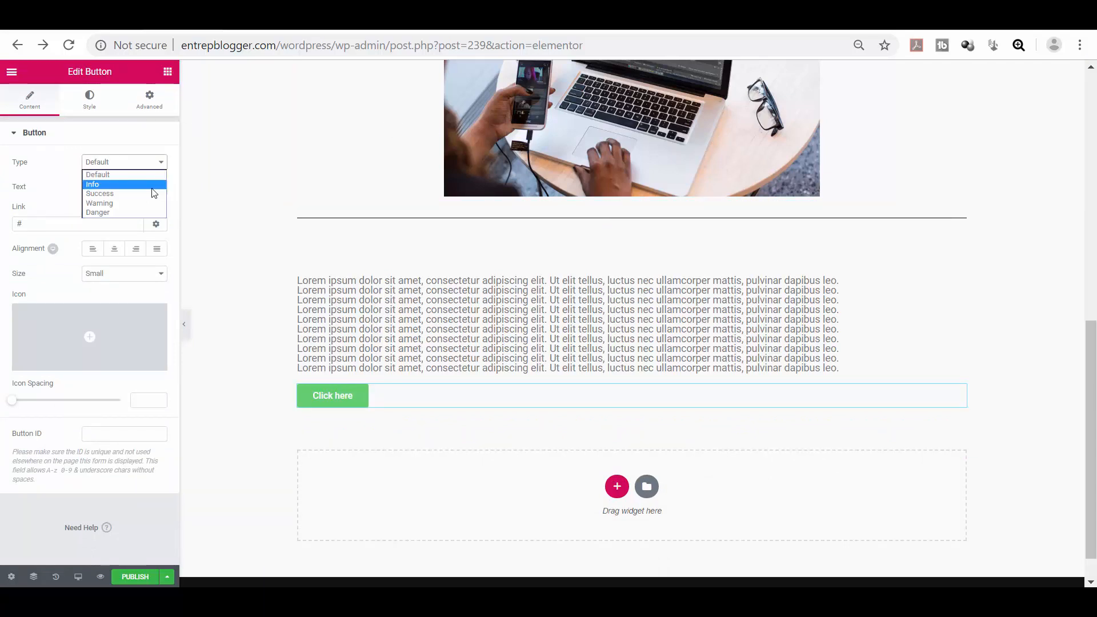
click(156, 189)
click(159, 164)
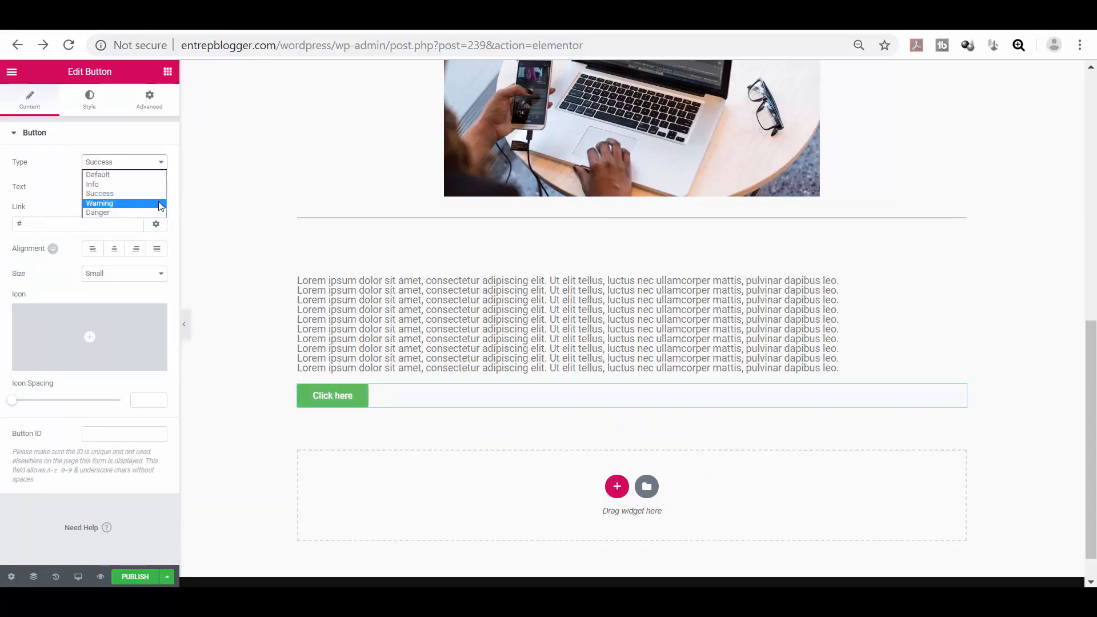
click(160, 202)
click(160, 164)
click(159, 210)
key(Tab)
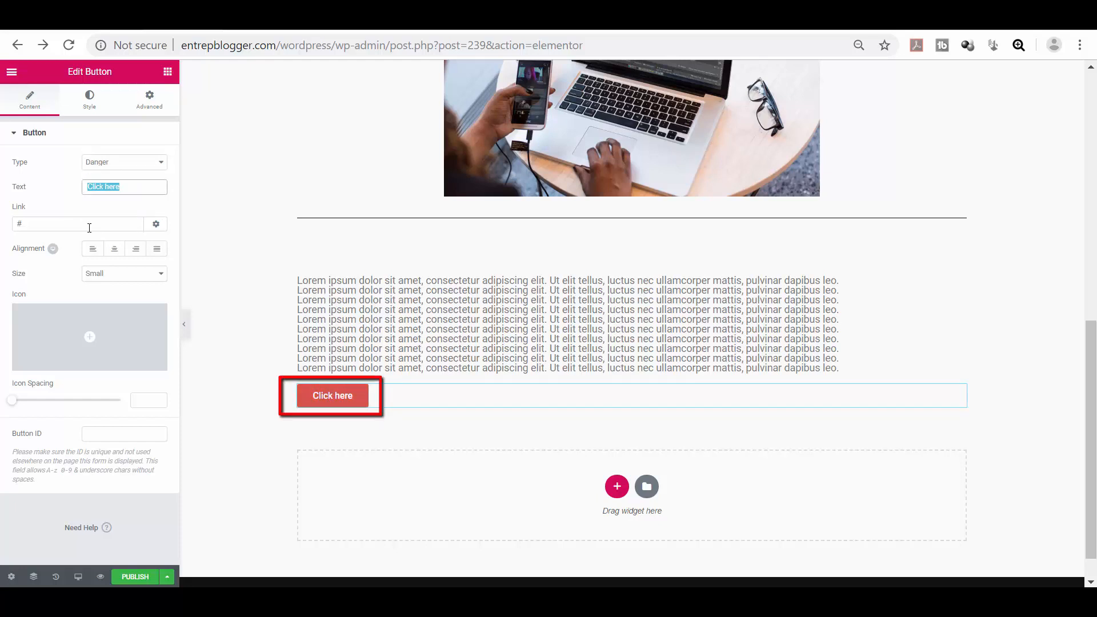
text(Visit Us)
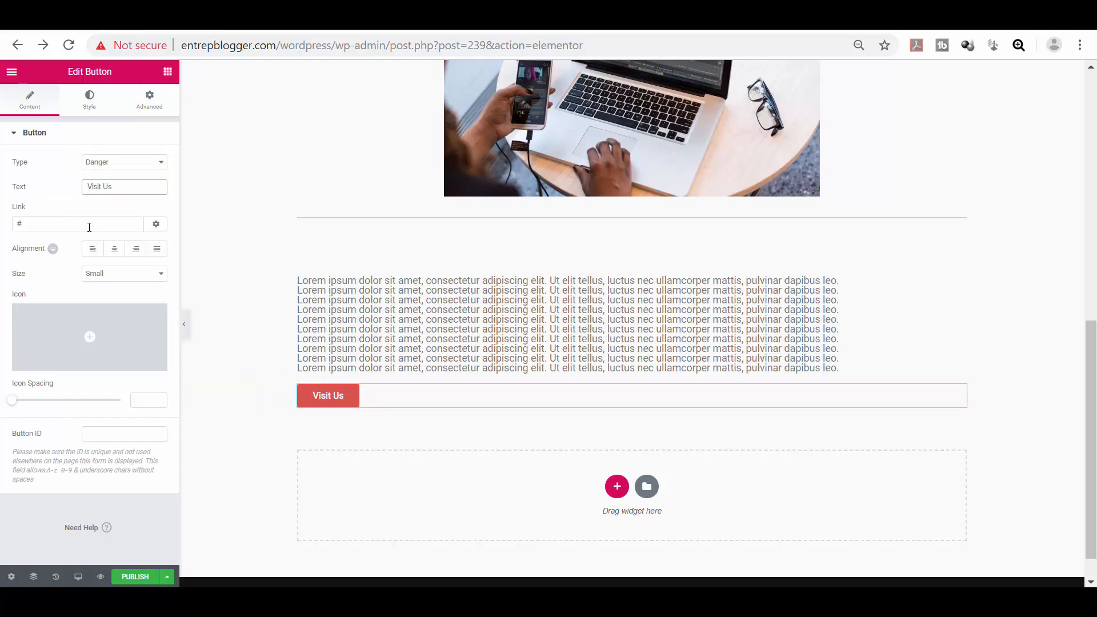
click(86, 225)
key(BackSpace)
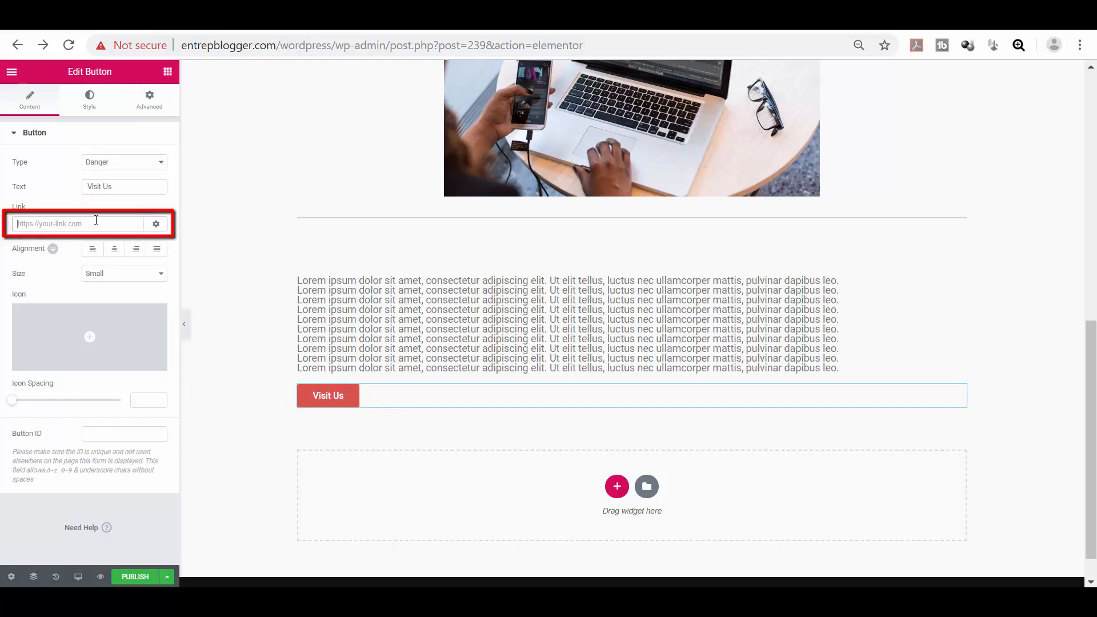
text(http://www.teknikforce.com)
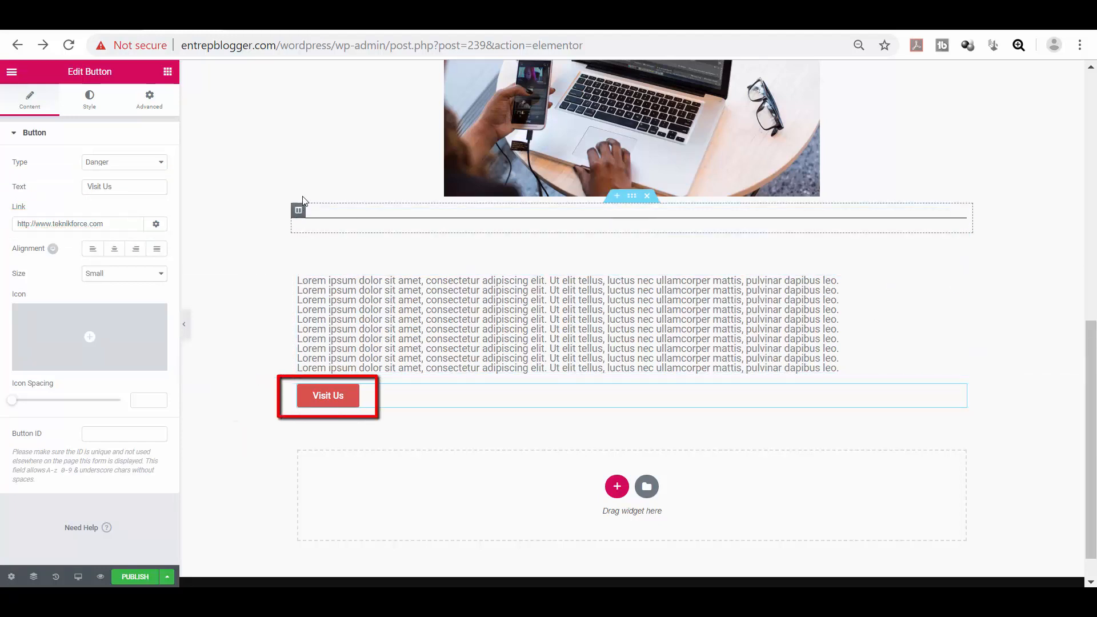
click(156, 224)
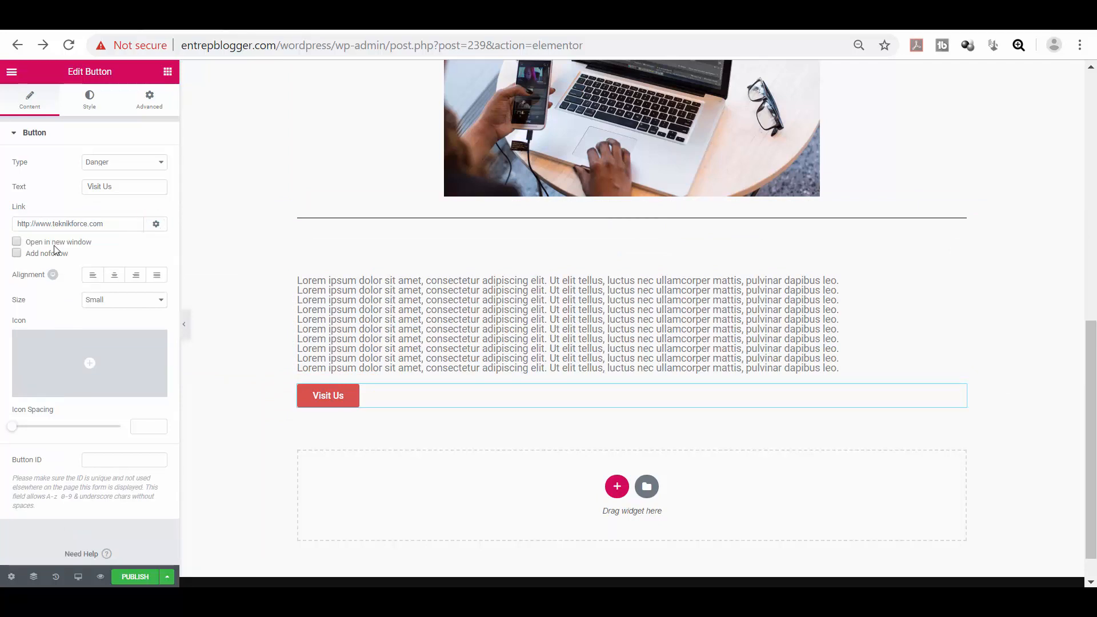
click(17, 243)
- Set the Visit Us button's size to Medium and align it to the center
click(137, 300)
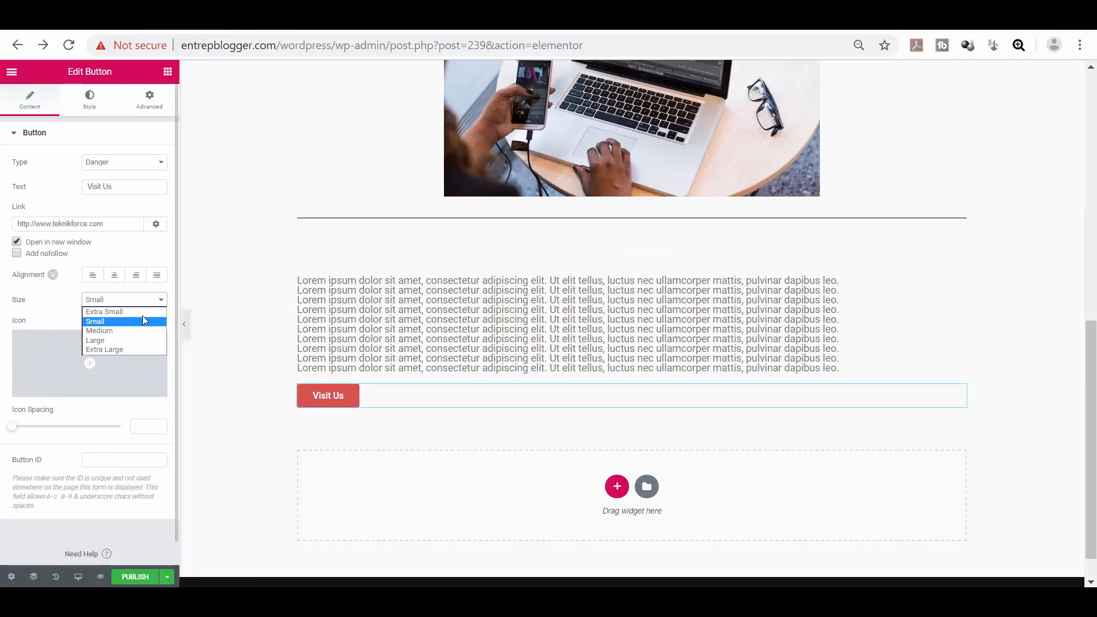
click(140, 332)
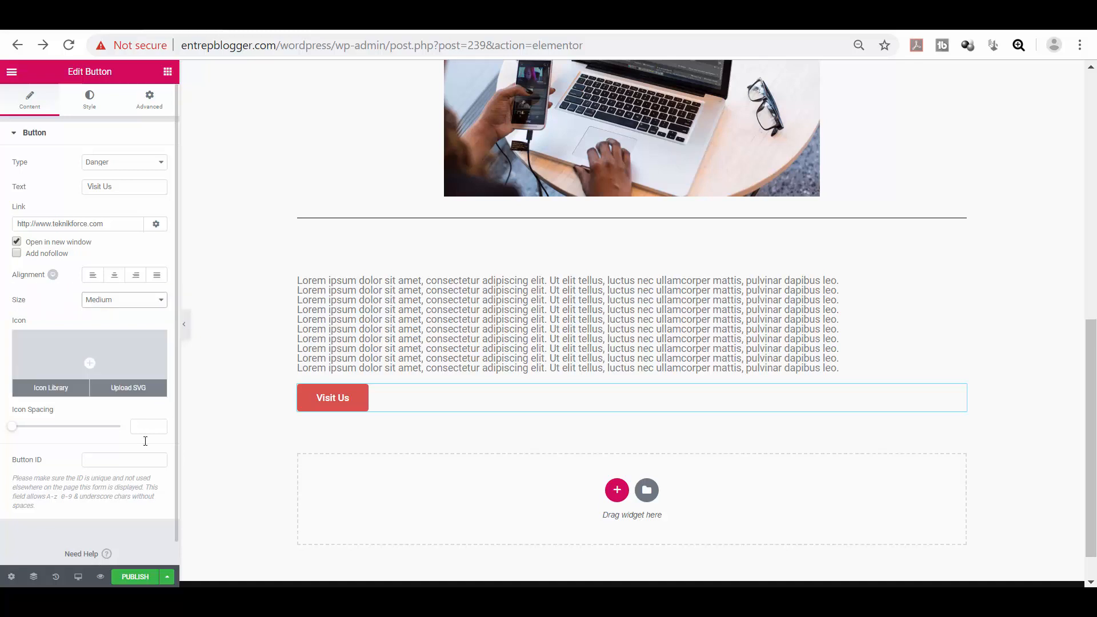
click(114, 275)
- Publish the page and preview it to test the Visit Us button's link
click(135, 576)
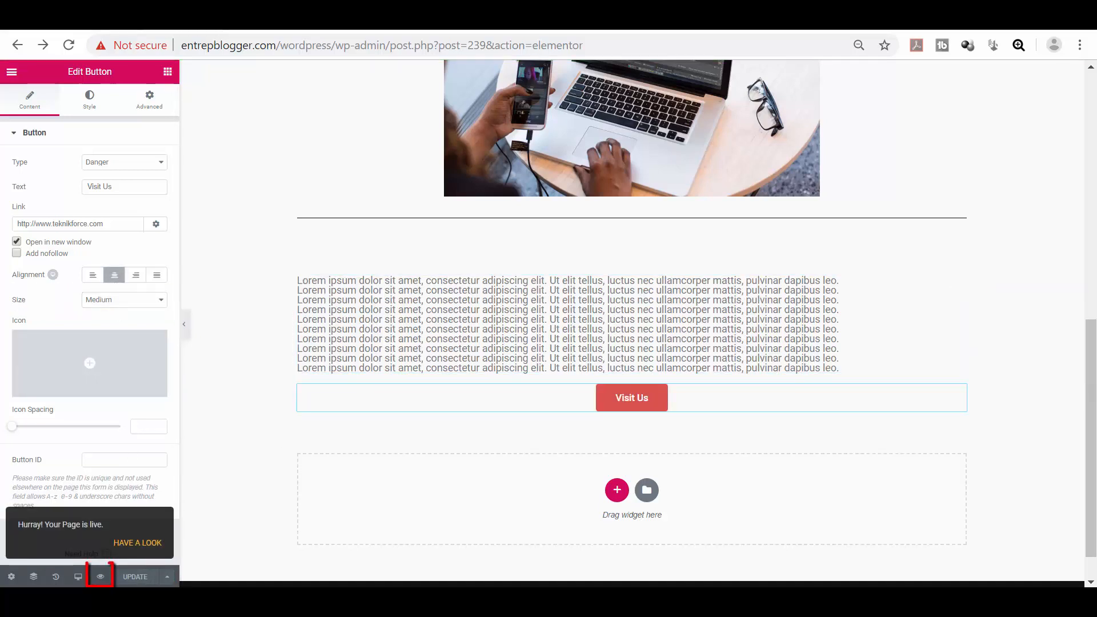
click(100, 576)
scroll(1071, 435, down, 3)
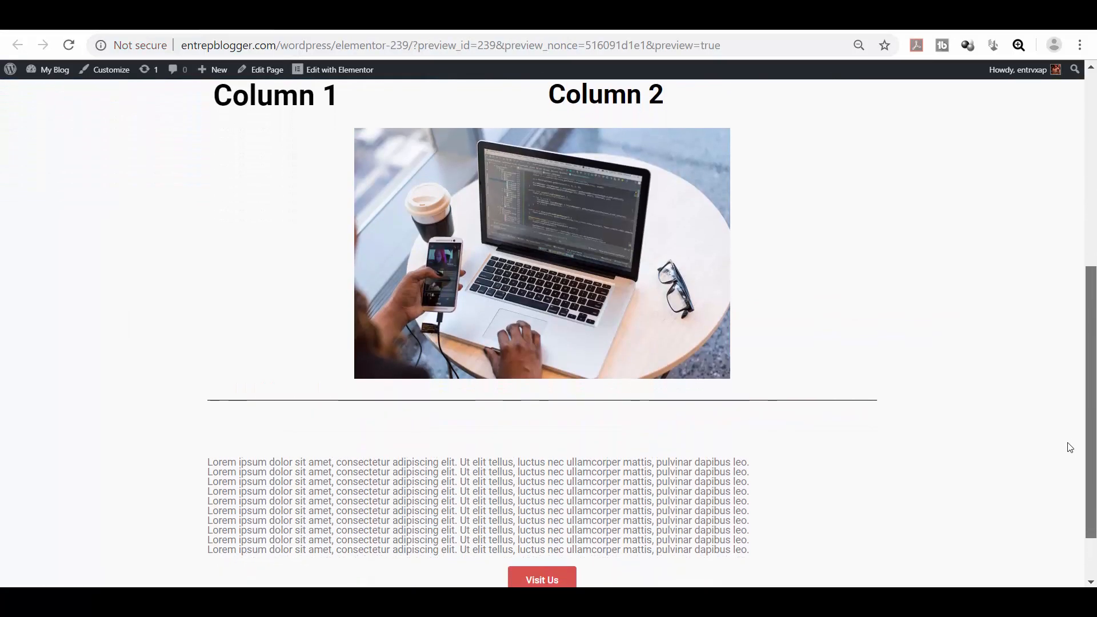
scroll(1066, 447, down, 1)
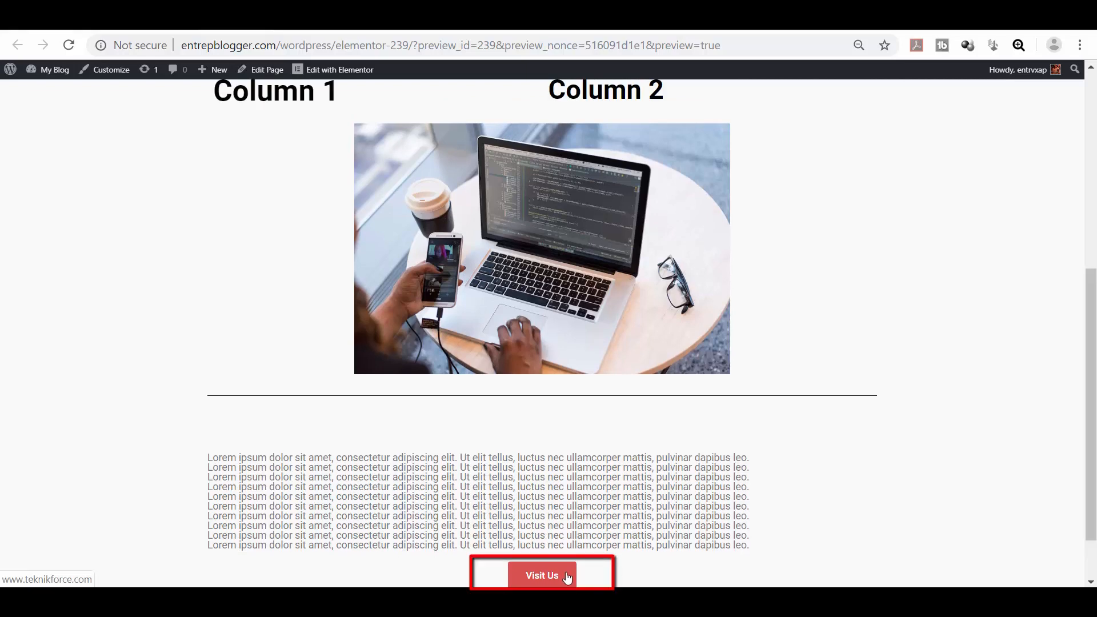
click(567, 577)
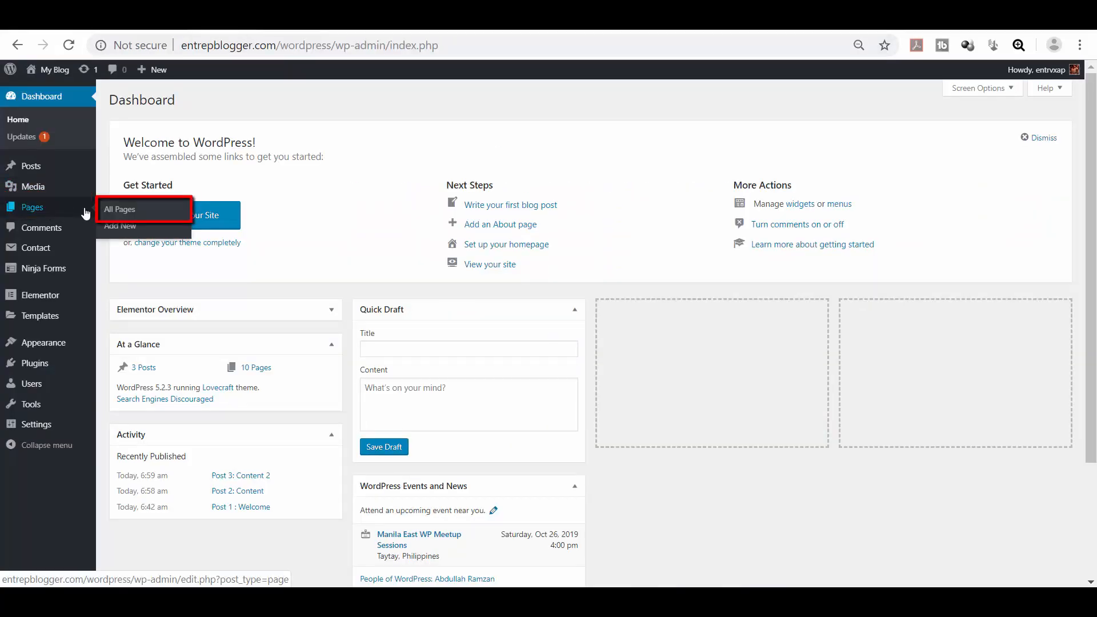
- Quick-edit Elementor New Page in the list of all pages, replacing its slug with the page title "Elementor New Page"
click(120, 212)
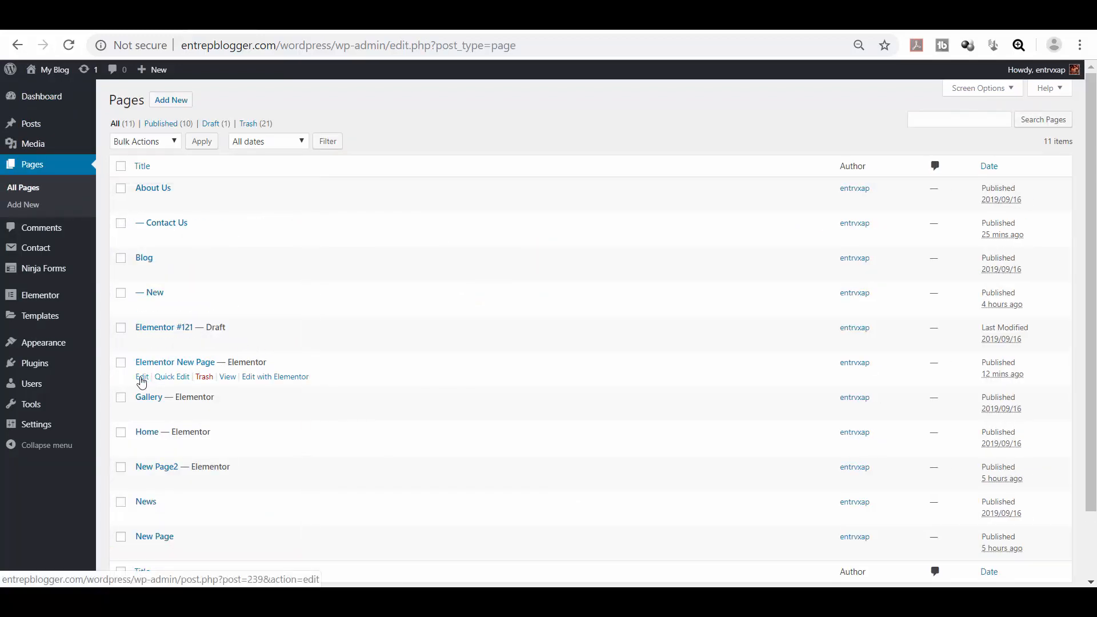
click(167, 378)
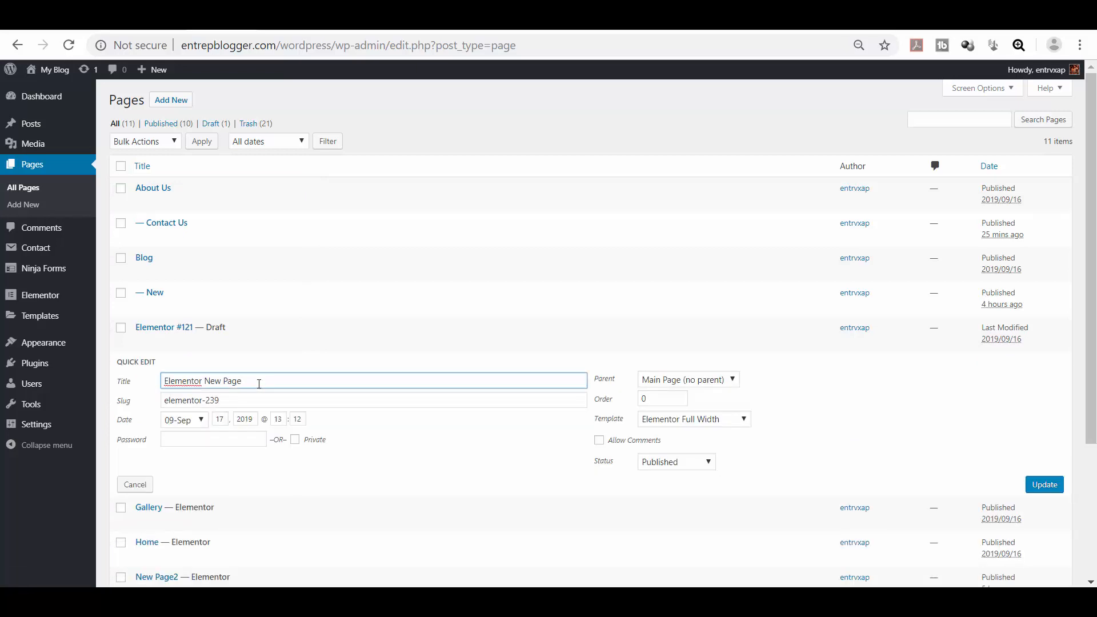
drag(259, 384, 137, 387)
key(ctrl+c)
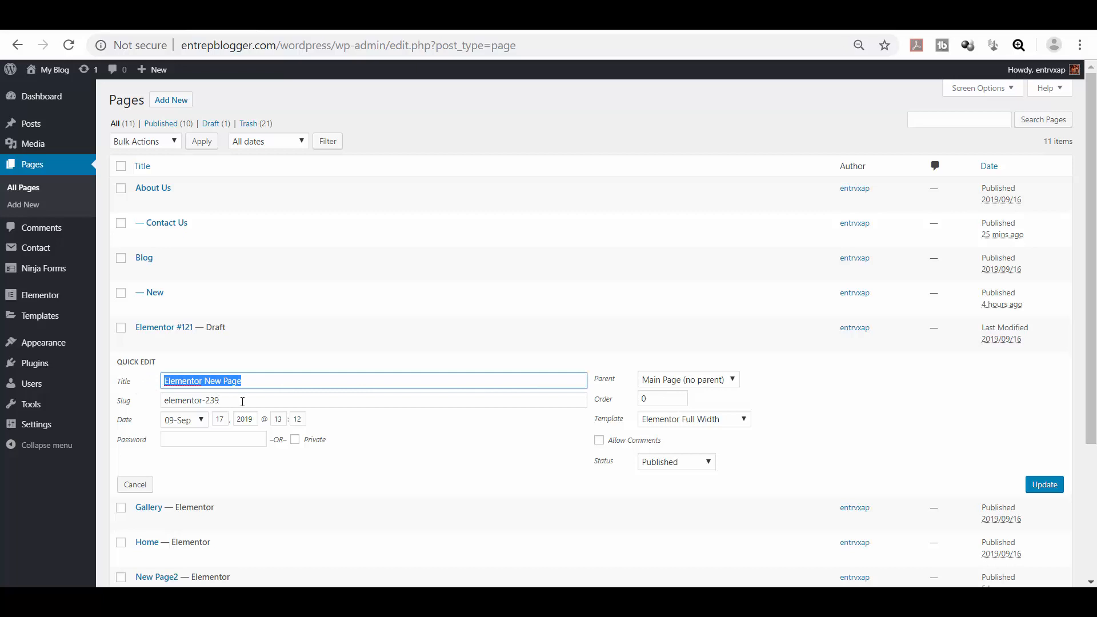
drag(242, 401, 167, 401)
key(ctrl+v)
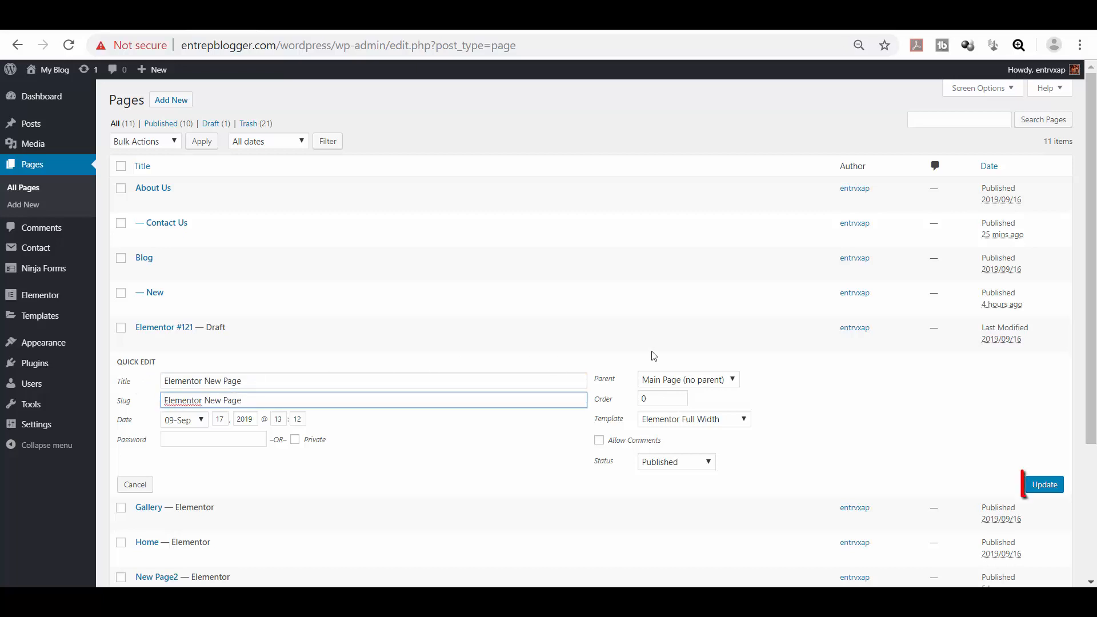
click(1045, 485)
- View Elementor New Page in a new browser tab and check its URL and the site's navigation menu
right_click(227, 377)
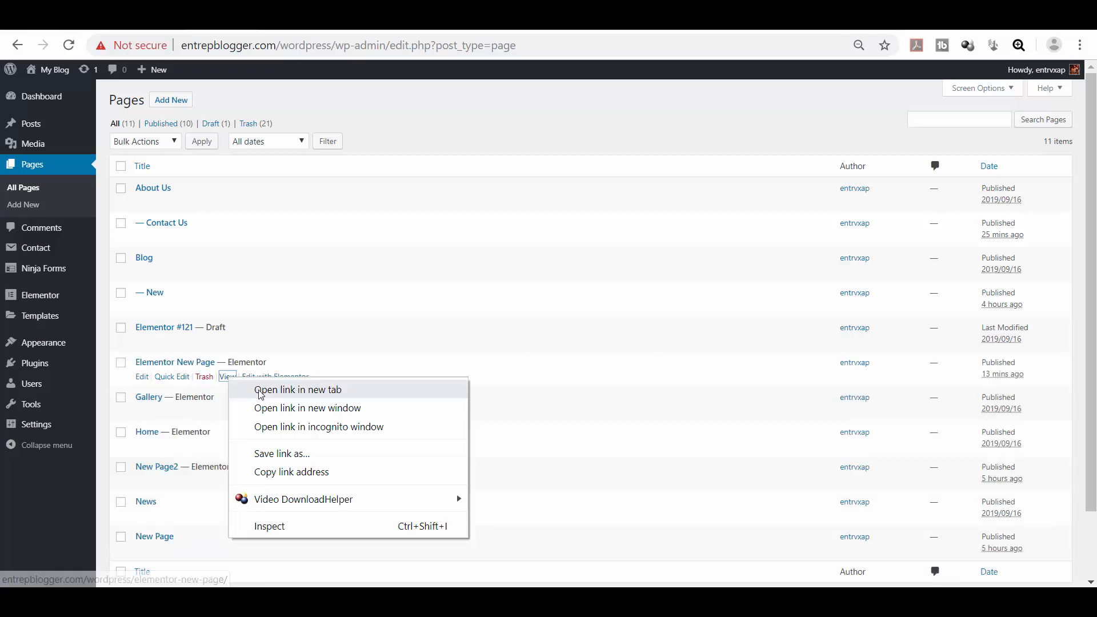
click(260, 394)
click(270, 28)
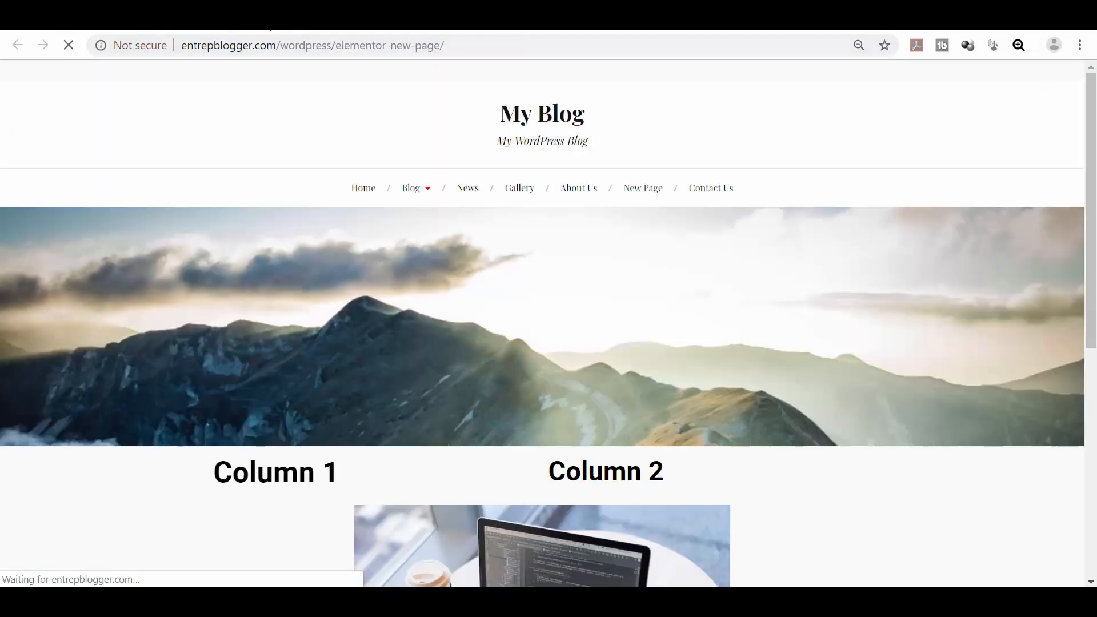
click(478, 47)
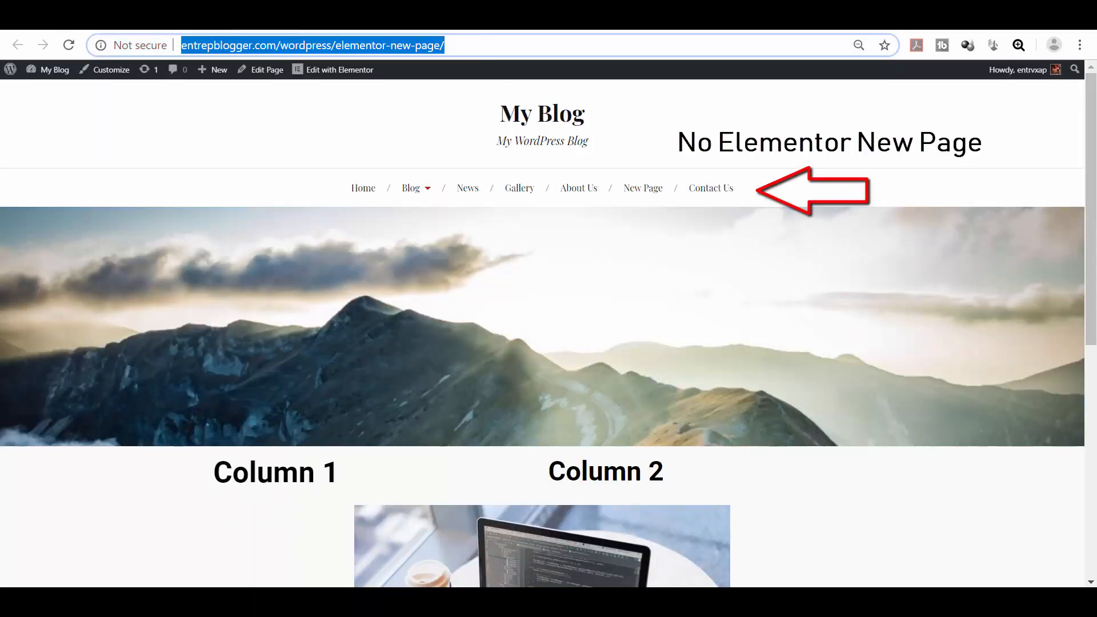
click(917, 282)
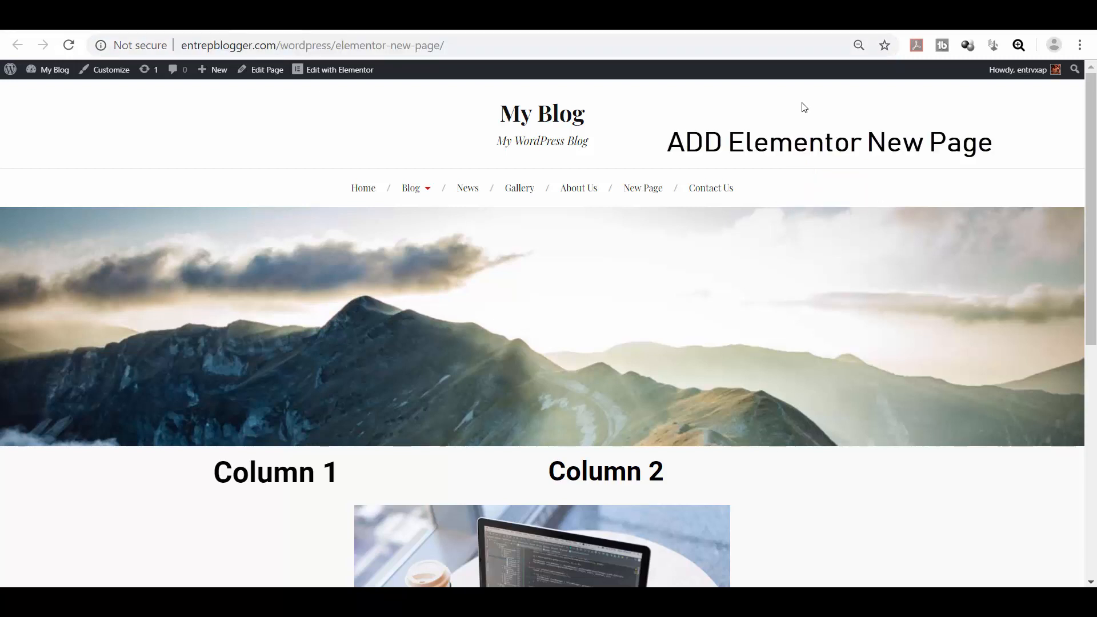
- Add Elementor New Page to the Upper Menu in the site customizer and publish the change
click(105, 70)
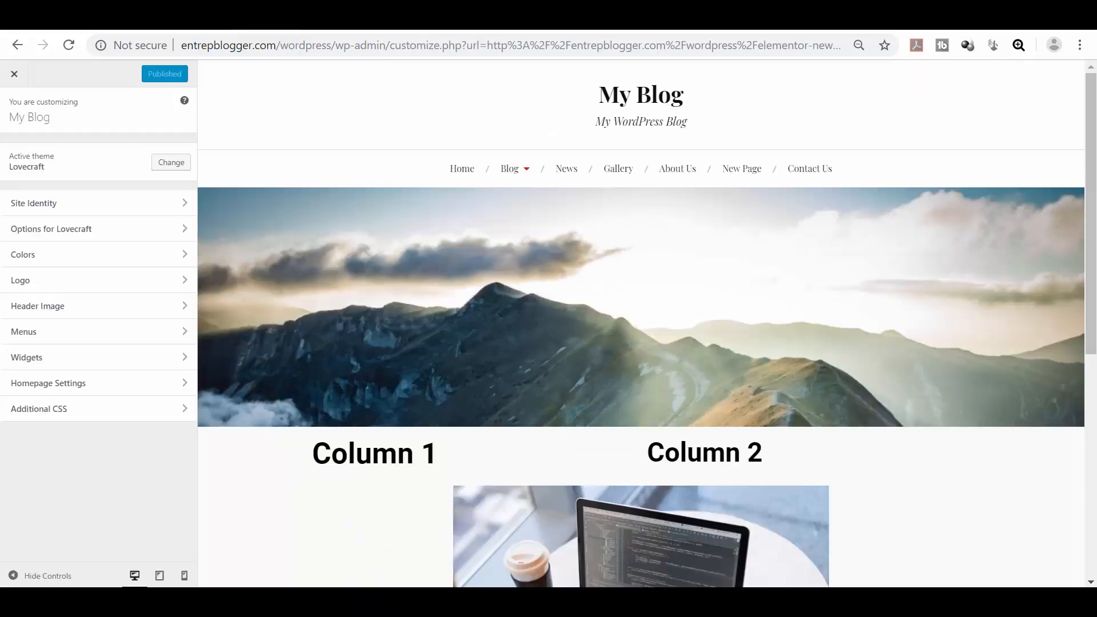
click(169, 334)
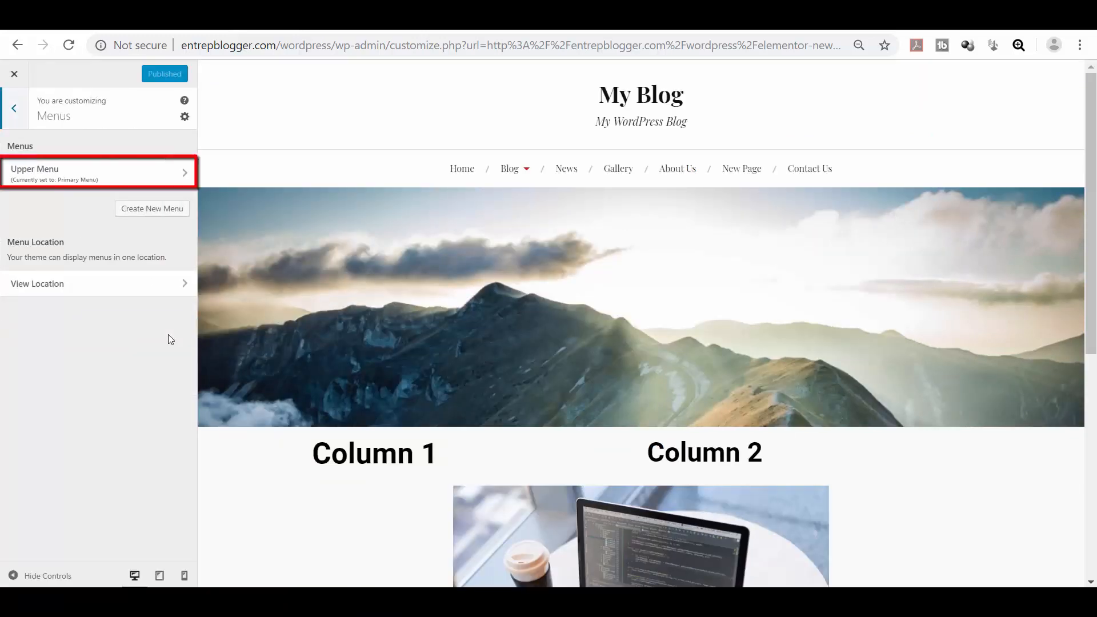
click(191, 180)
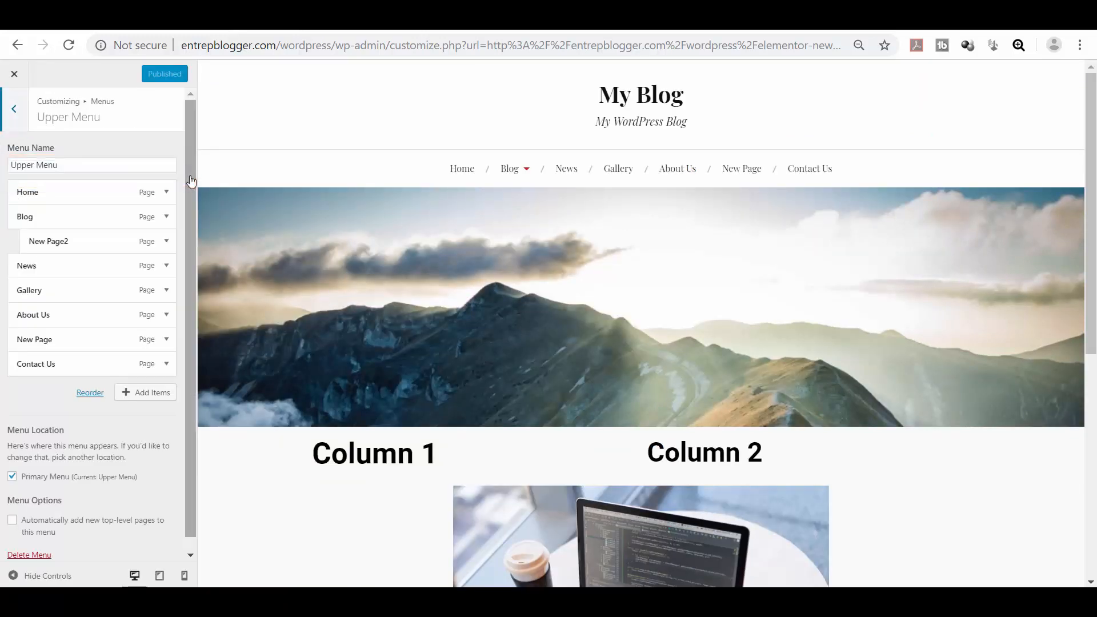
click(154, 392)
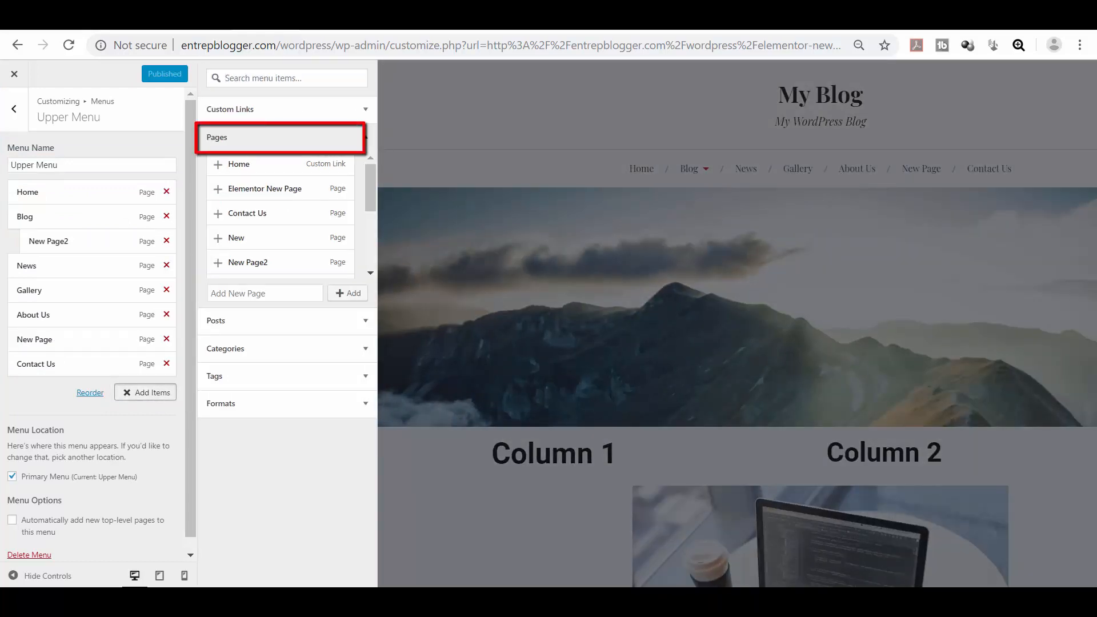
click(221, 189)
click(648, 288)
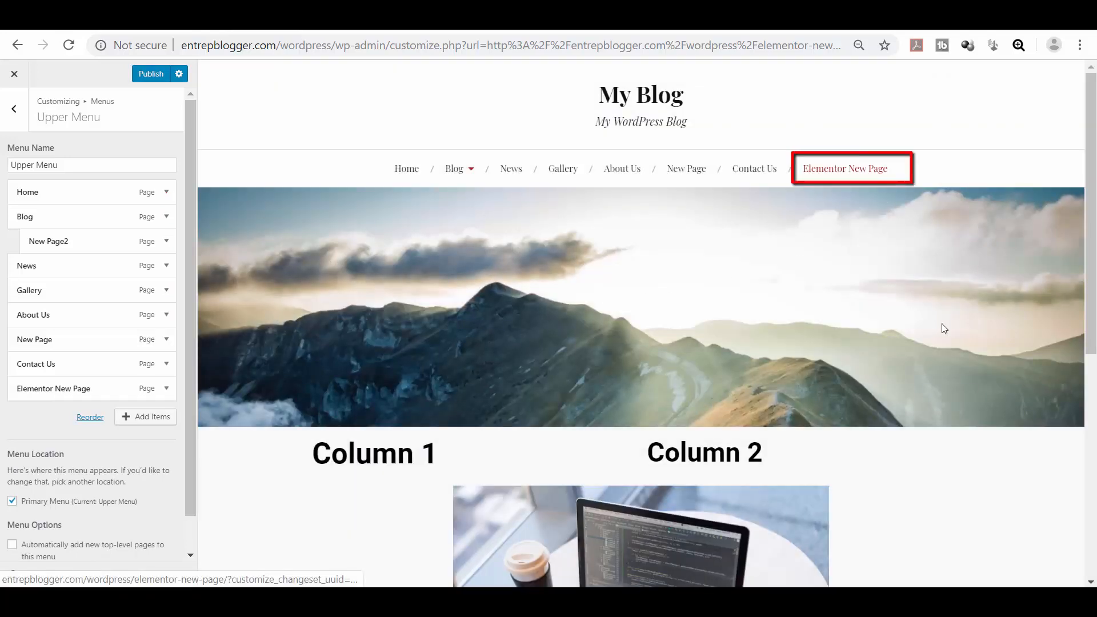
click(151, 74)
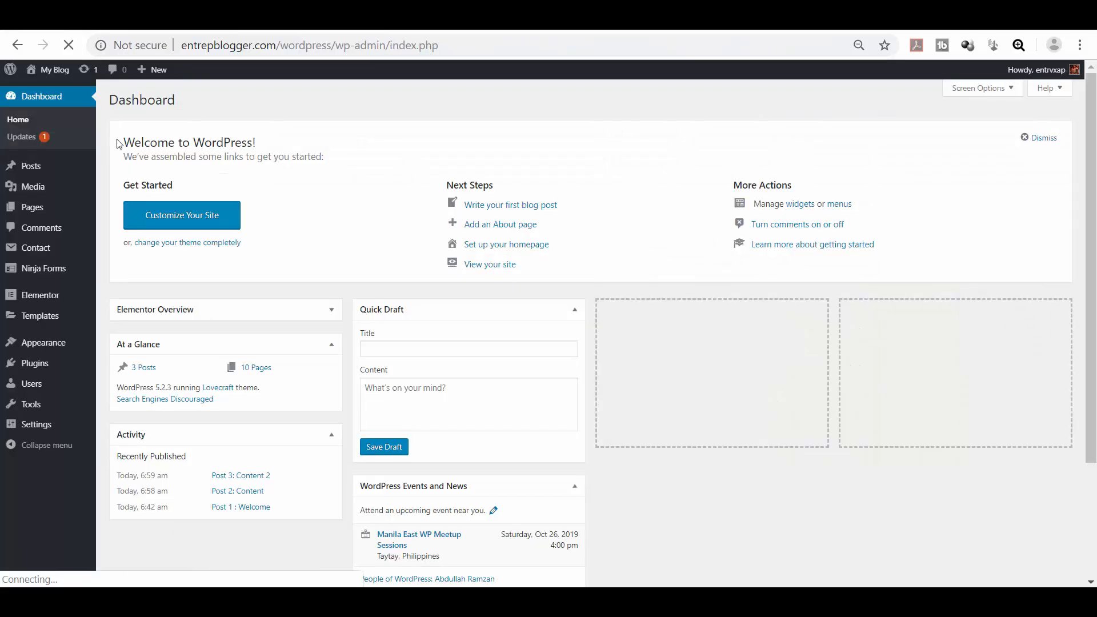
- Visit the site in a new tab, test the Elementor New Page navigation link and examine the Blog parent menu
right_click(51, 91)
click(63, 103)
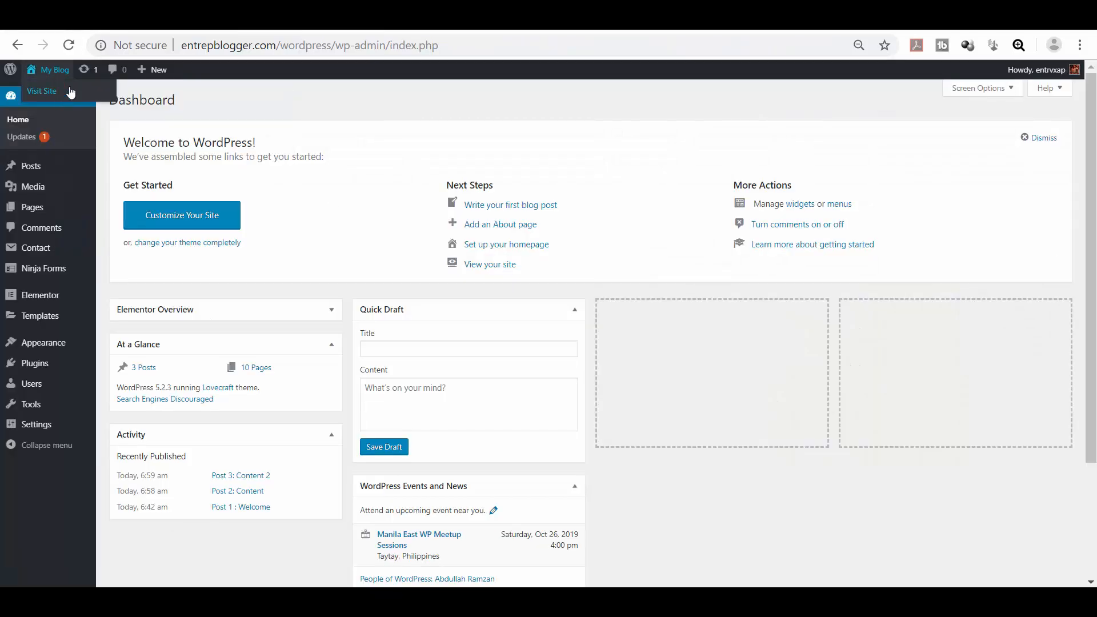
click(88, 32)
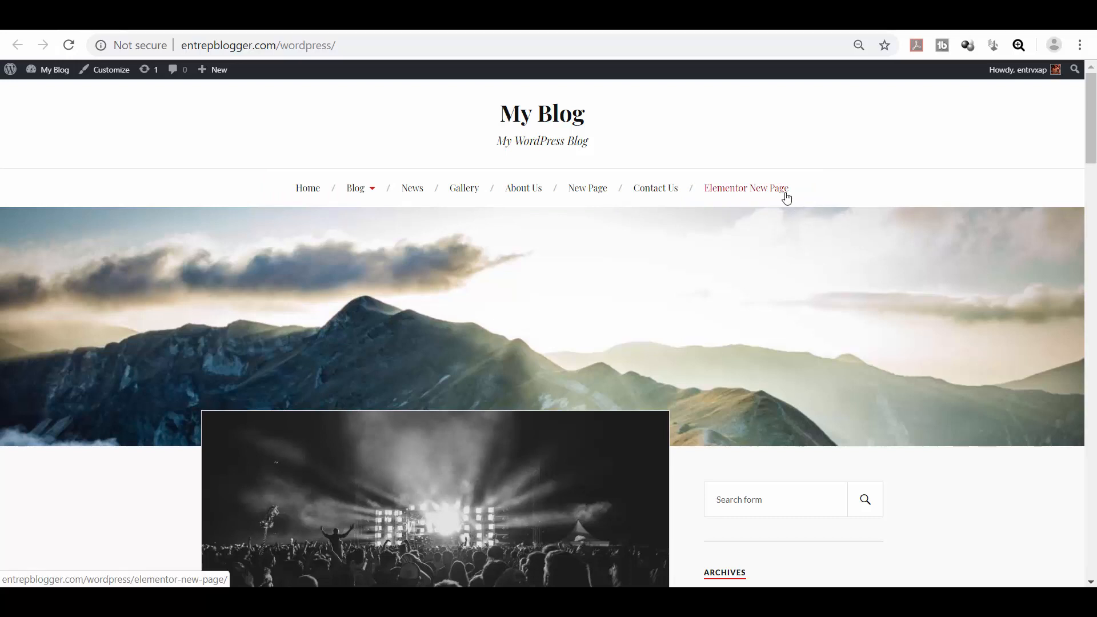
click(787, 197)
scroll(384, 118, down, 1)
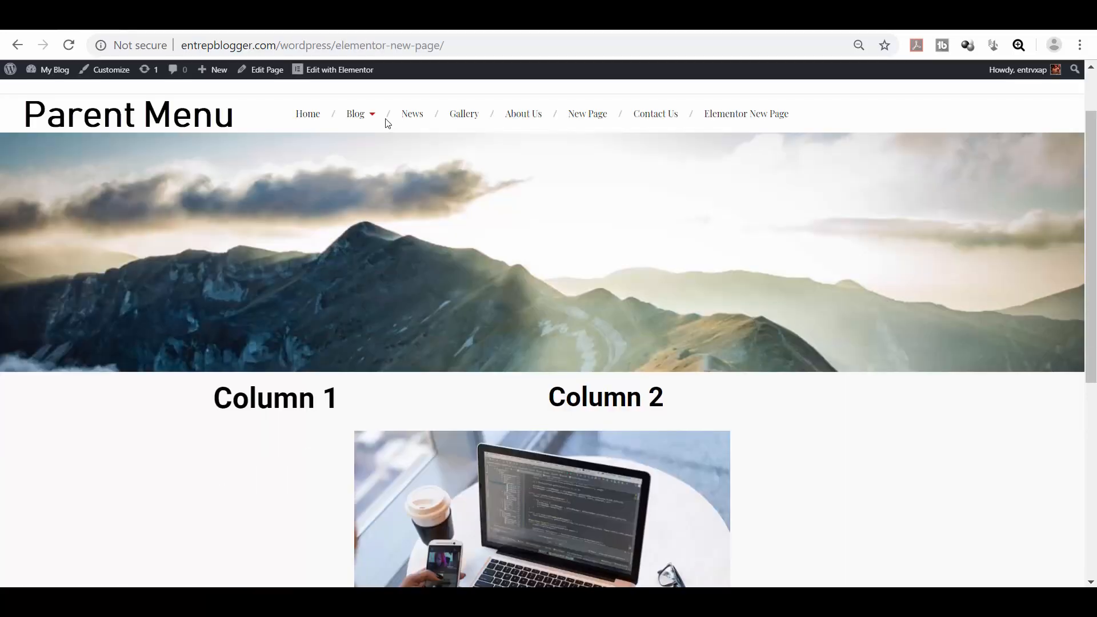
mouse_move(374, 118)
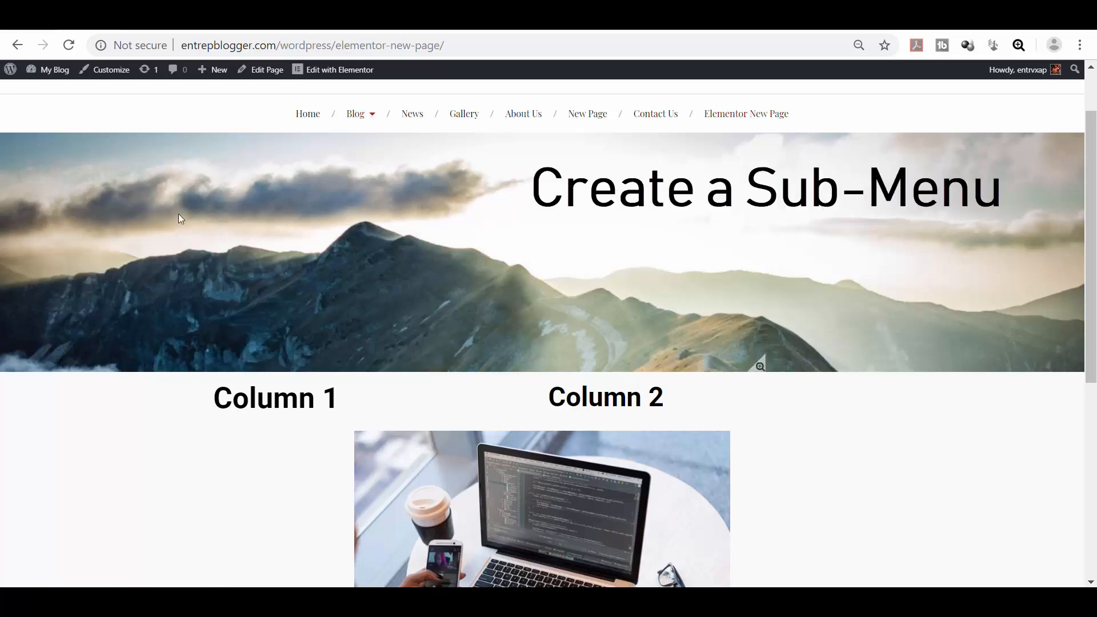
click(747, 117)
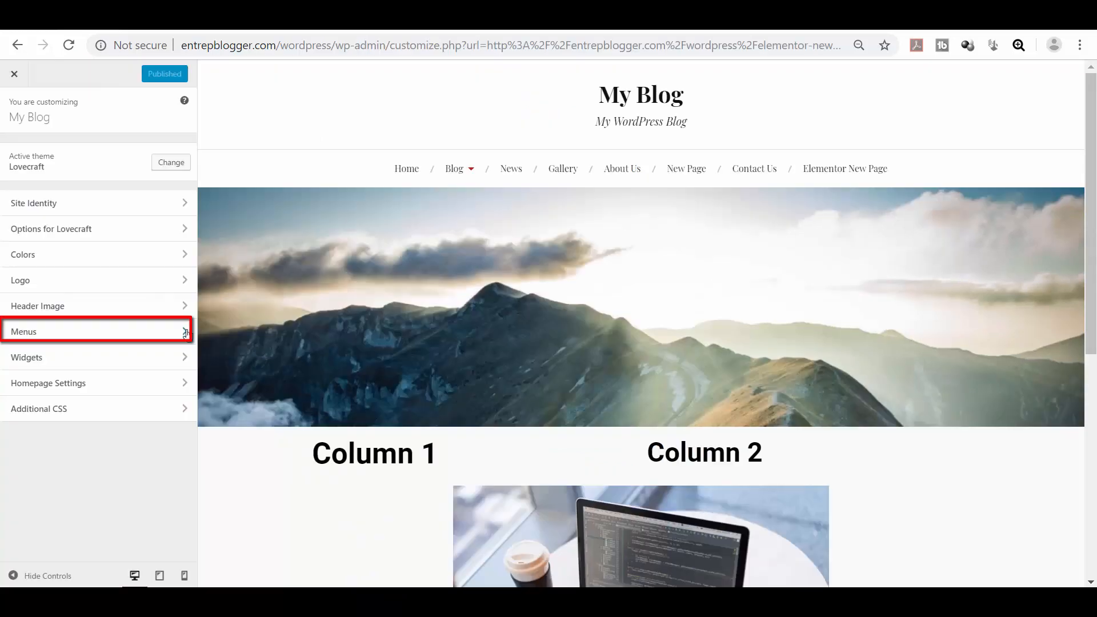
- Nest Elementor New Page under About Us as a sub-item of the Upper Menu and publish the change
click(185, 333)
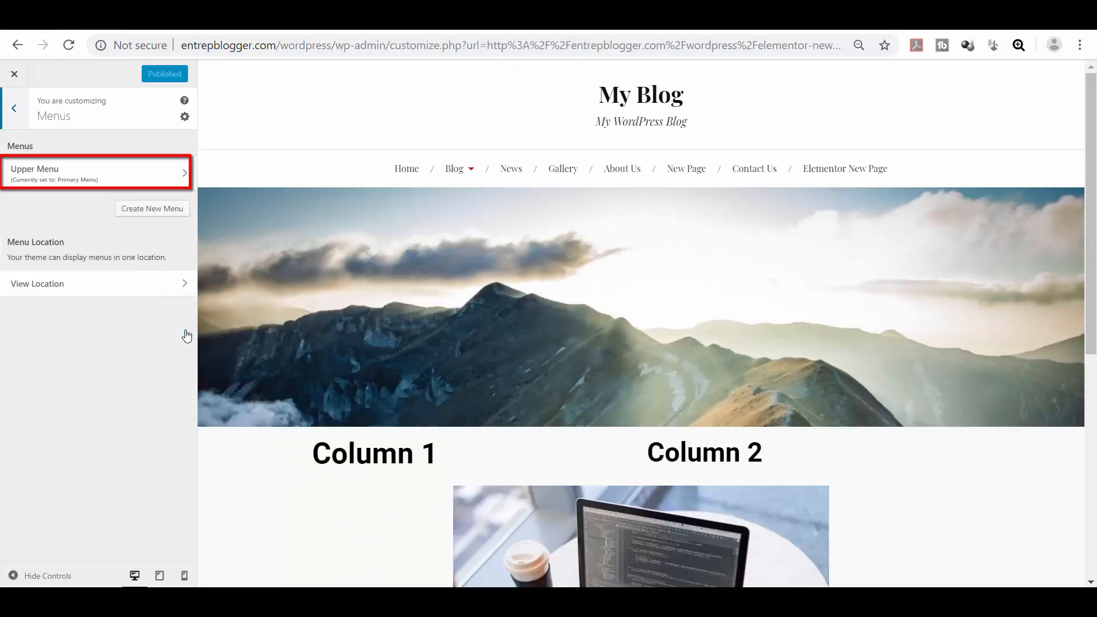
click(181, 177)
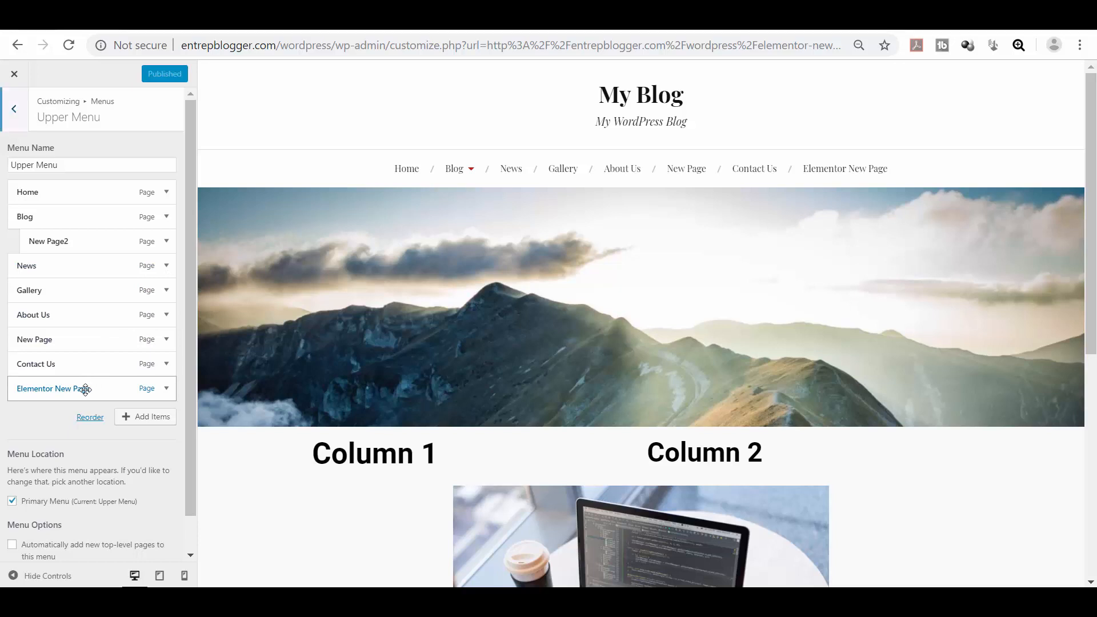
drag(85, 389, 97, 339)
mouse_move(697, 175)
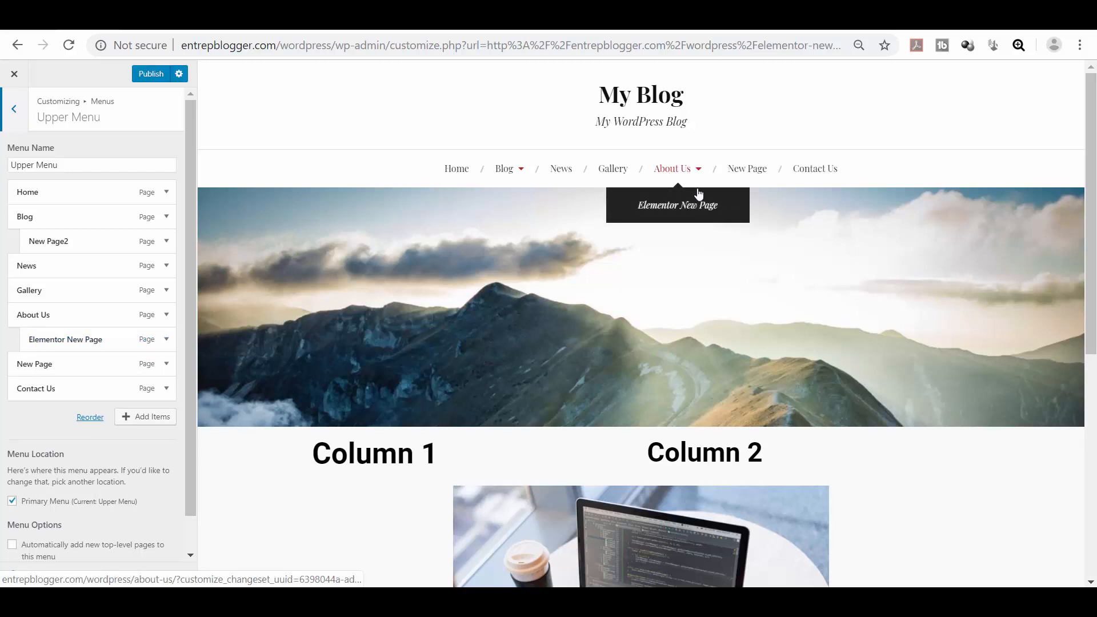
click(150, 74)
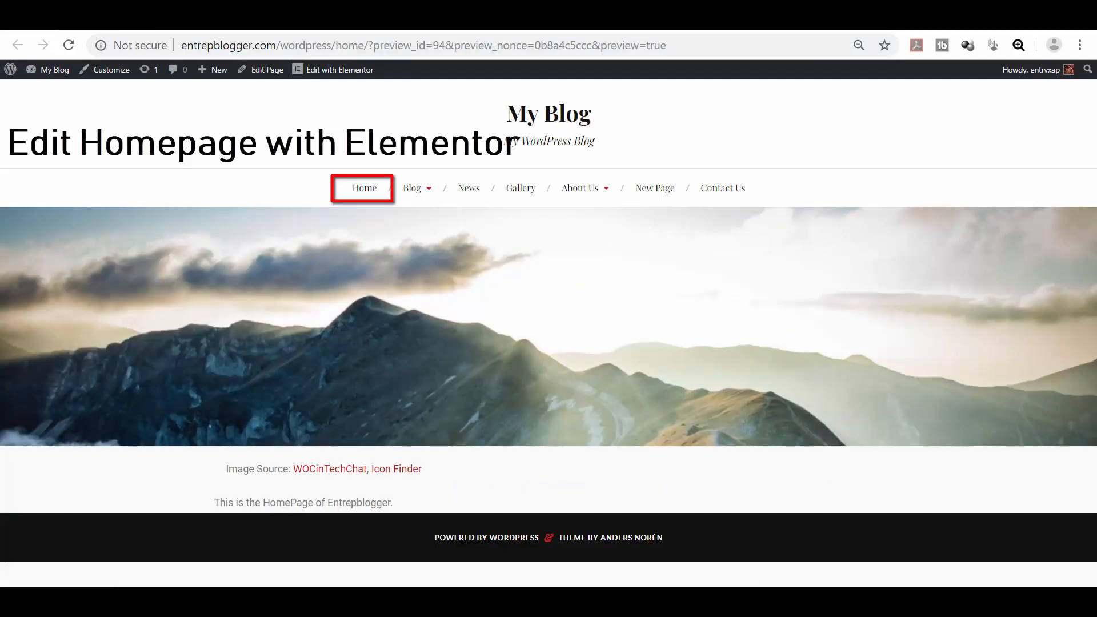
- Open the Home page for editing with Elementor and insert the "Join Over Million People" block from the template library
click(365, 190)
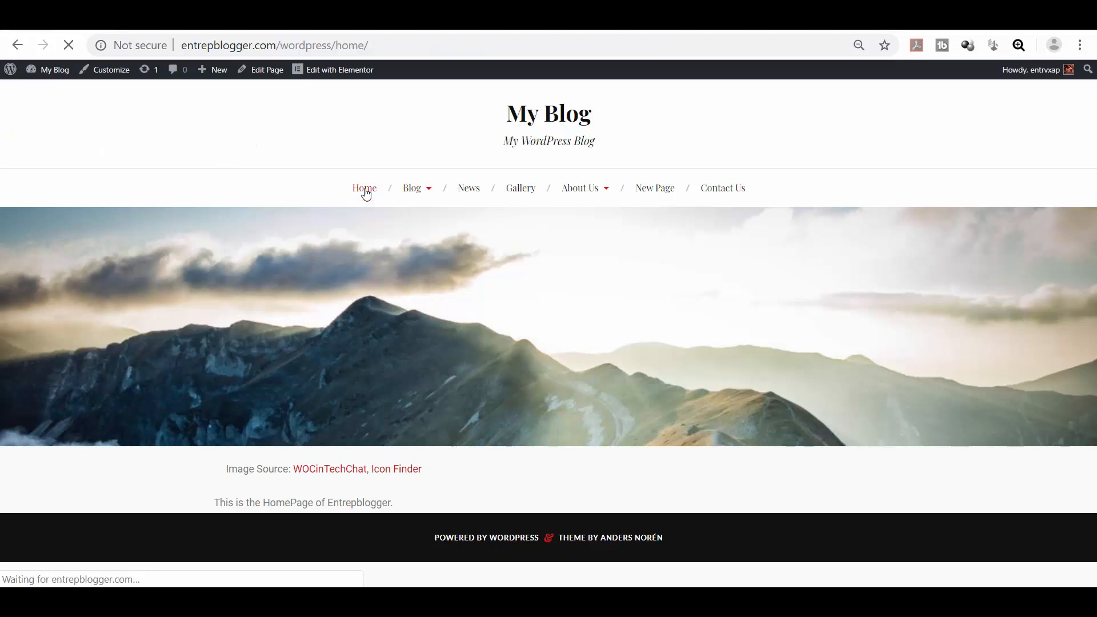
click(341, 71)
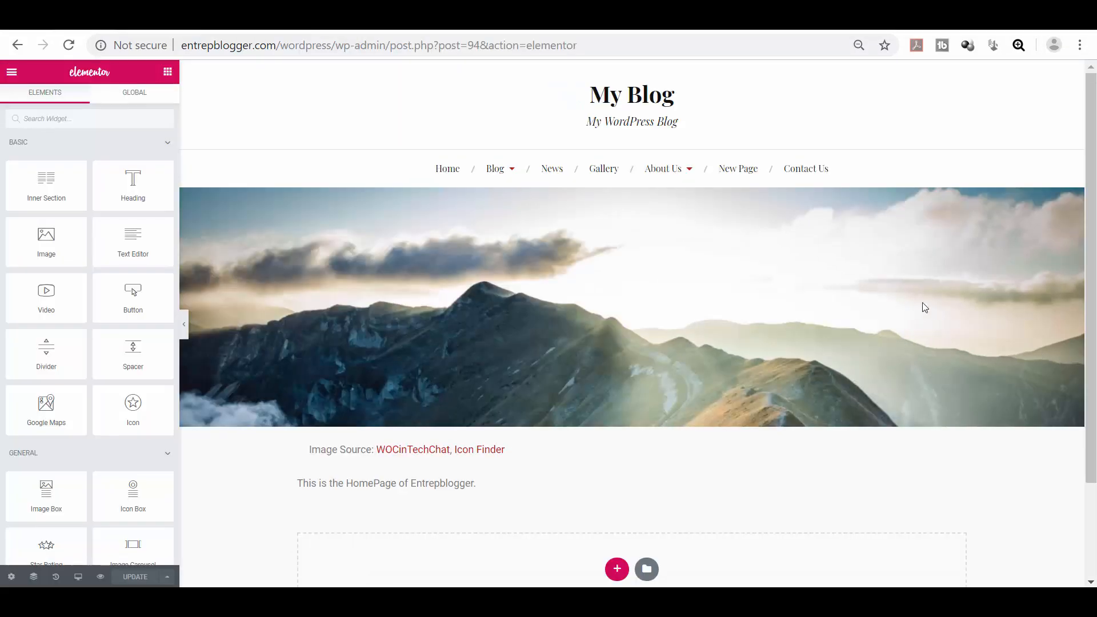
scroll(840, 254, down, 1)
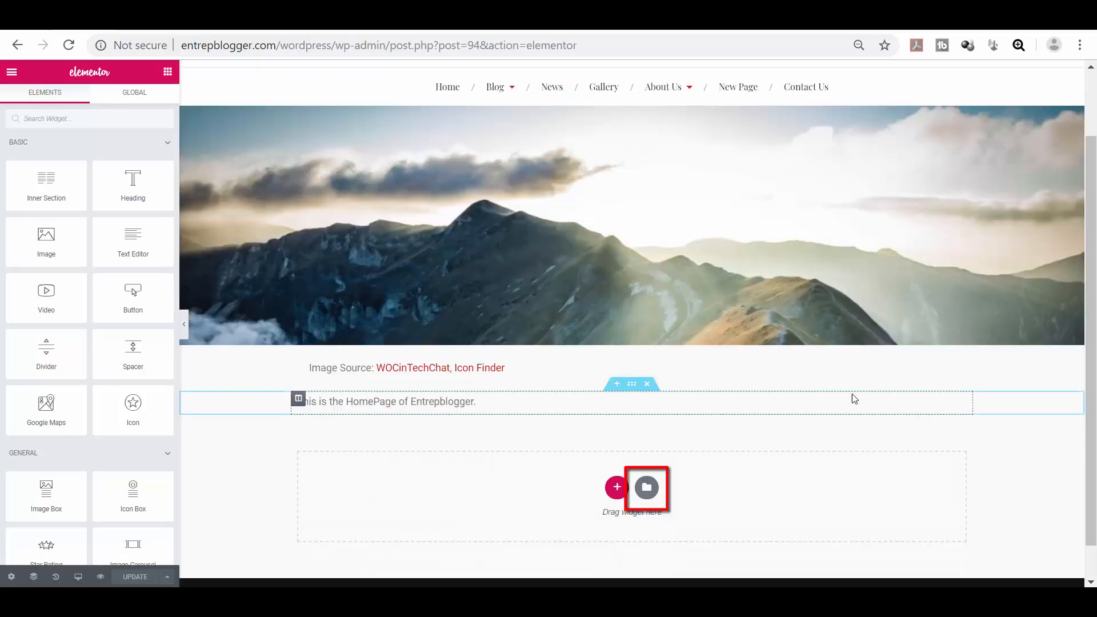
click(646, 492)
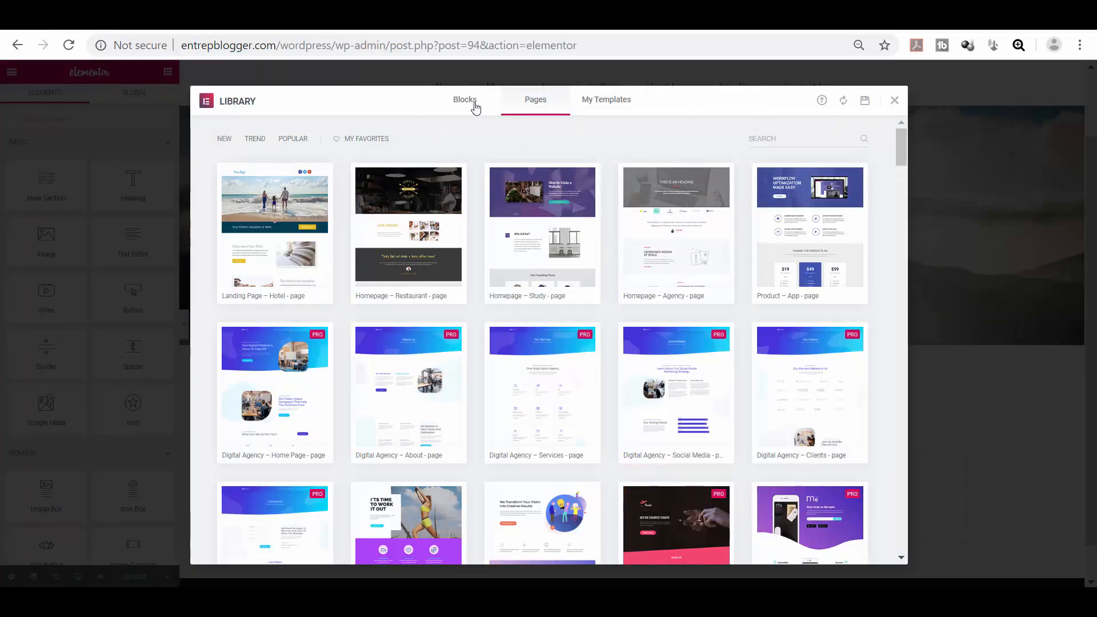
click(474, 108)
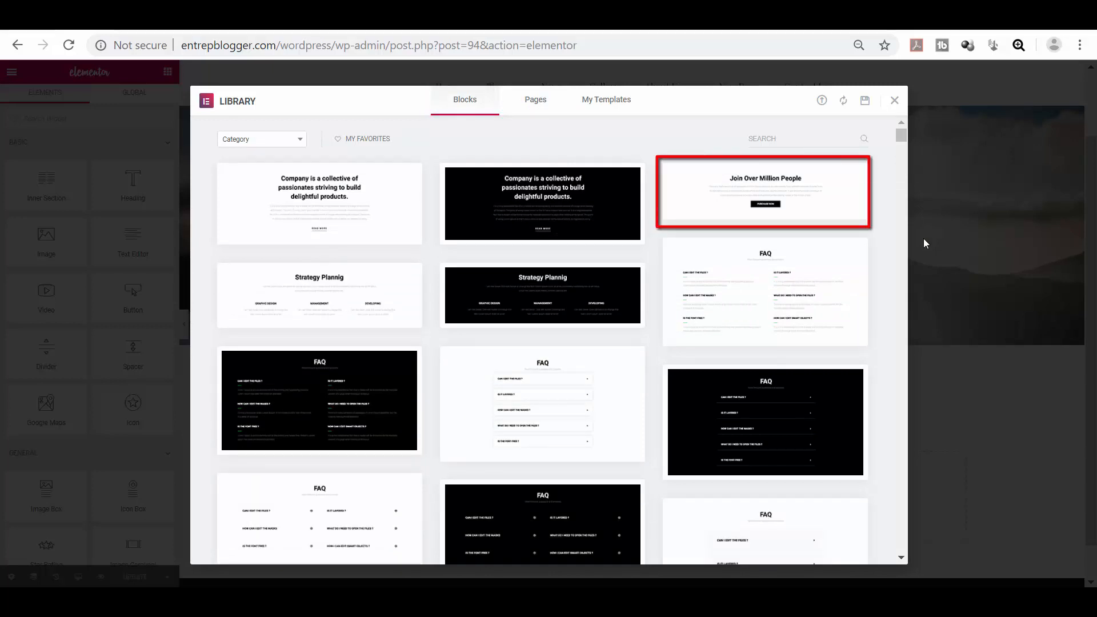
mouse_move(717, 215)
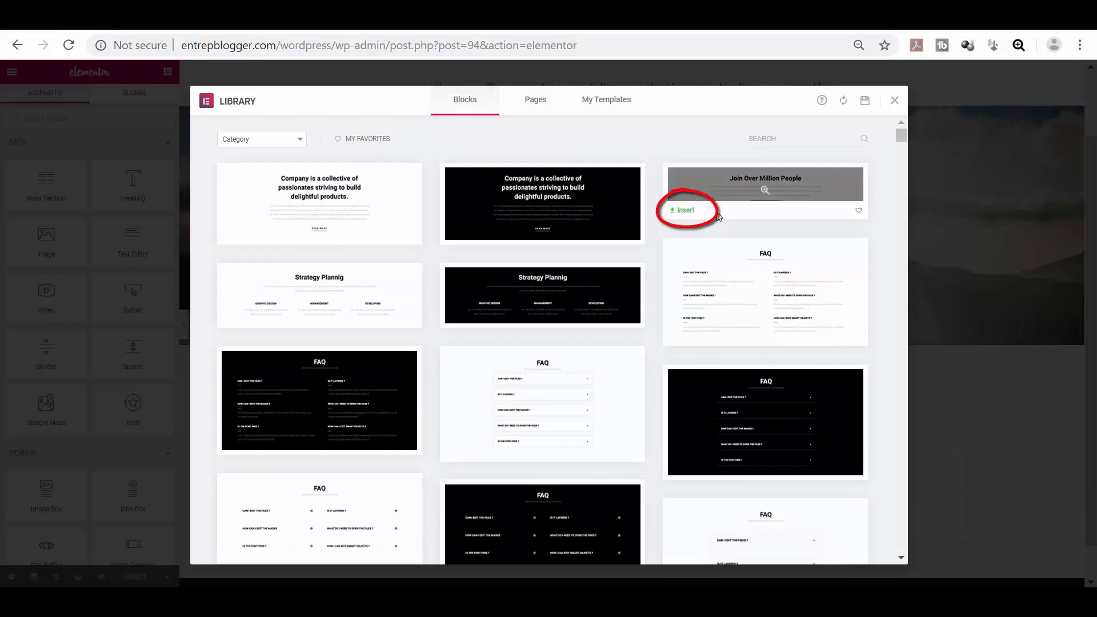
click(686, 210)
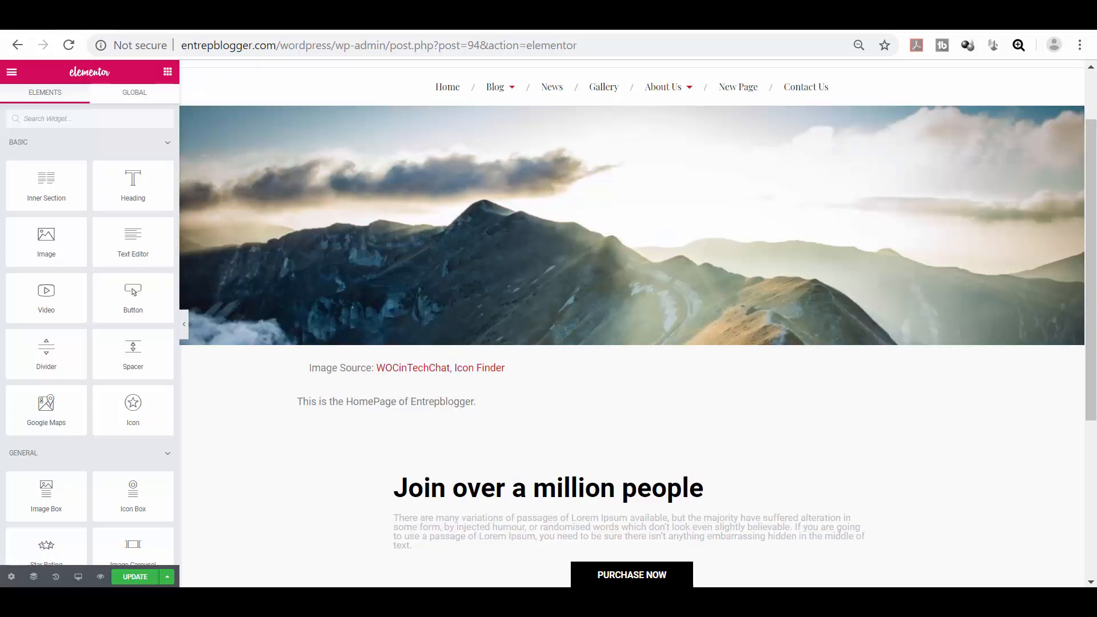
- Change the text of the button in the "Join over a million people" section to "Join us"
scroll(708, 263, down, 3)
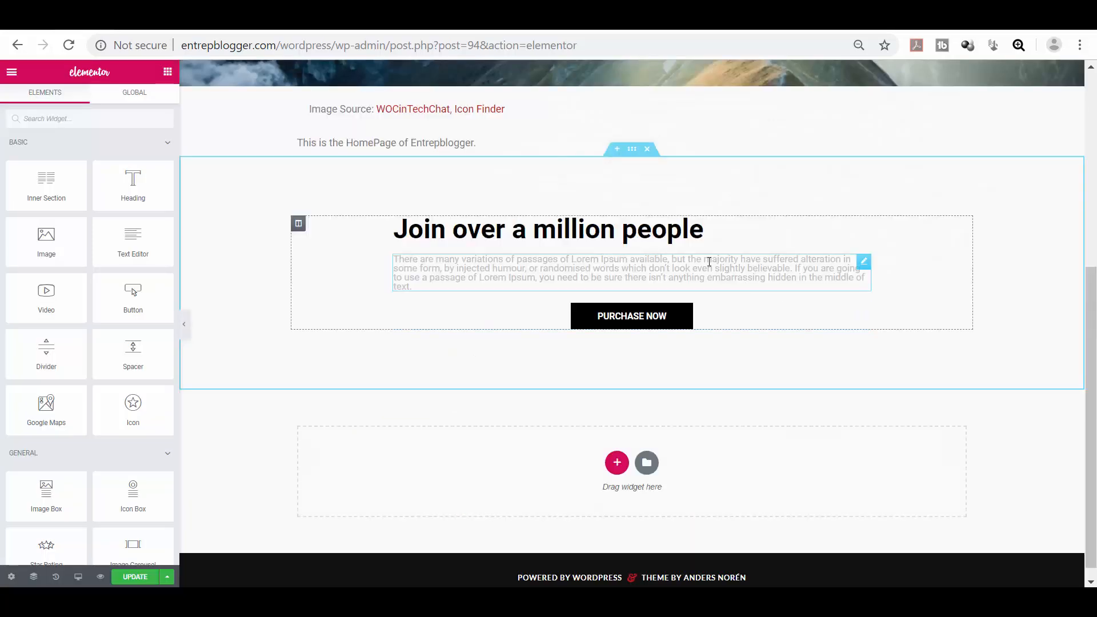
click(616, 318)
text(Join us)
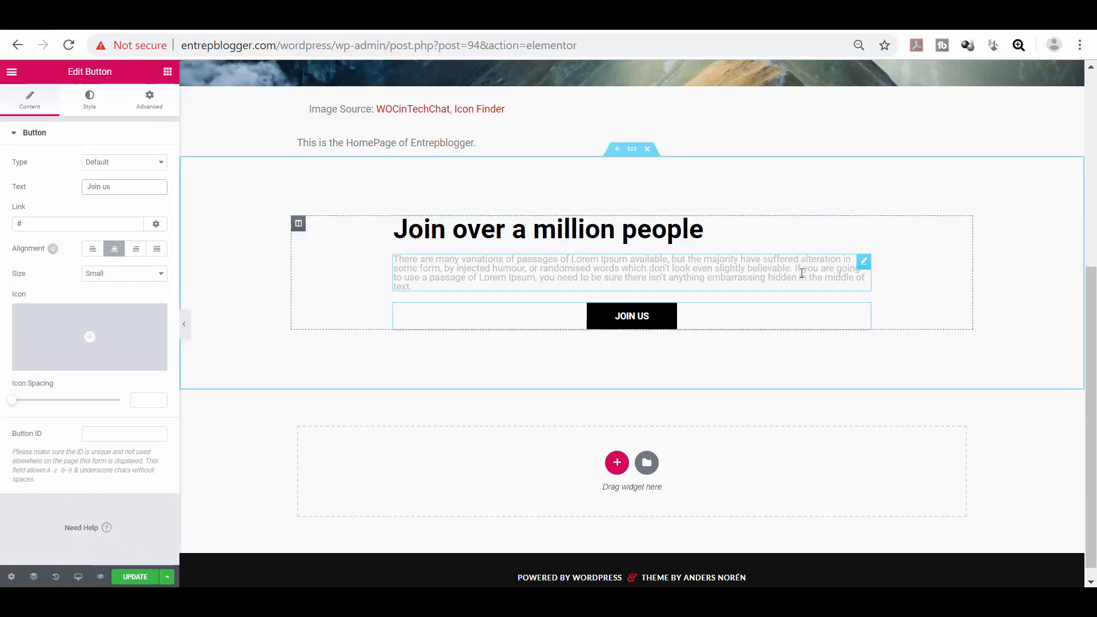
- Insert the "Join Our Nature & Urban Bicycle Adventures" landing page template from the library below the "Join over a million people" section
click(646, 462)
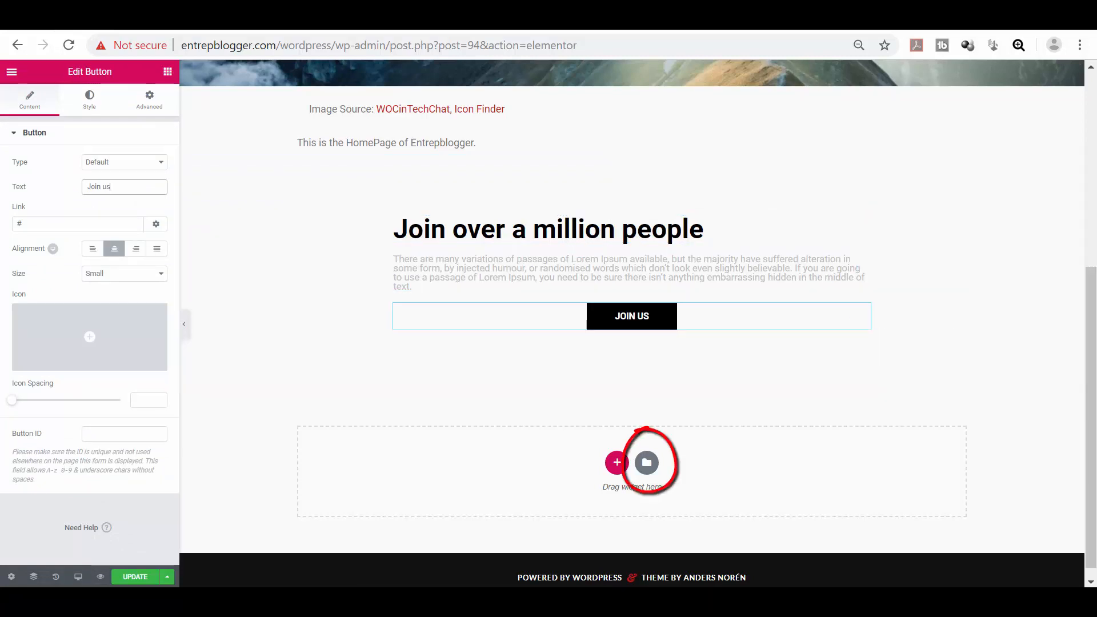
scroll(543, 343, down, 20)
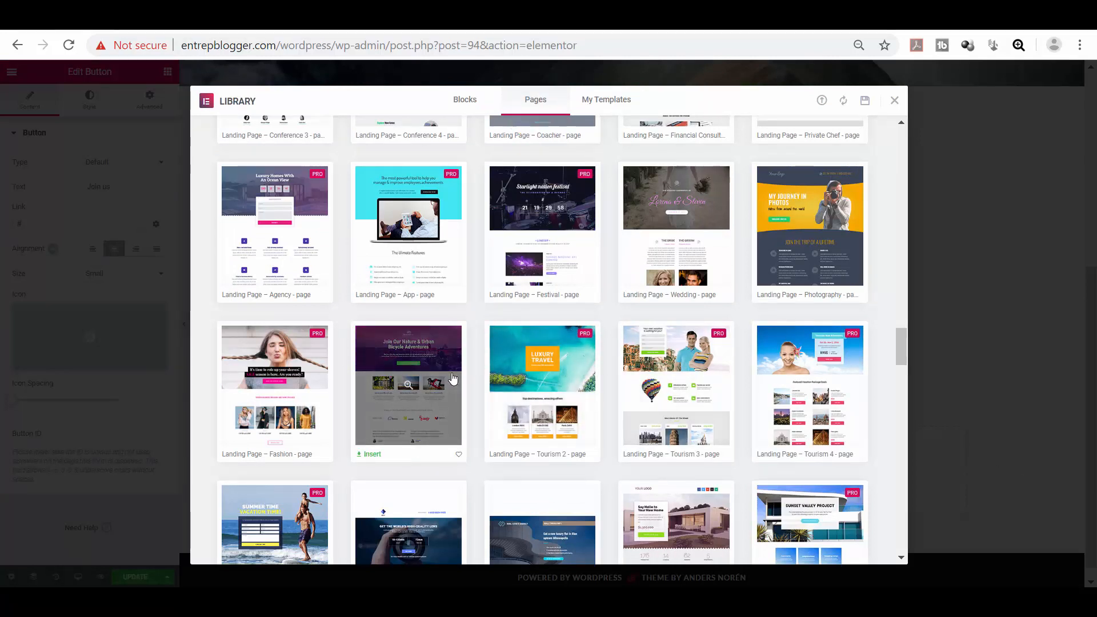
mouse_move(453, 392)
click(373, 454)
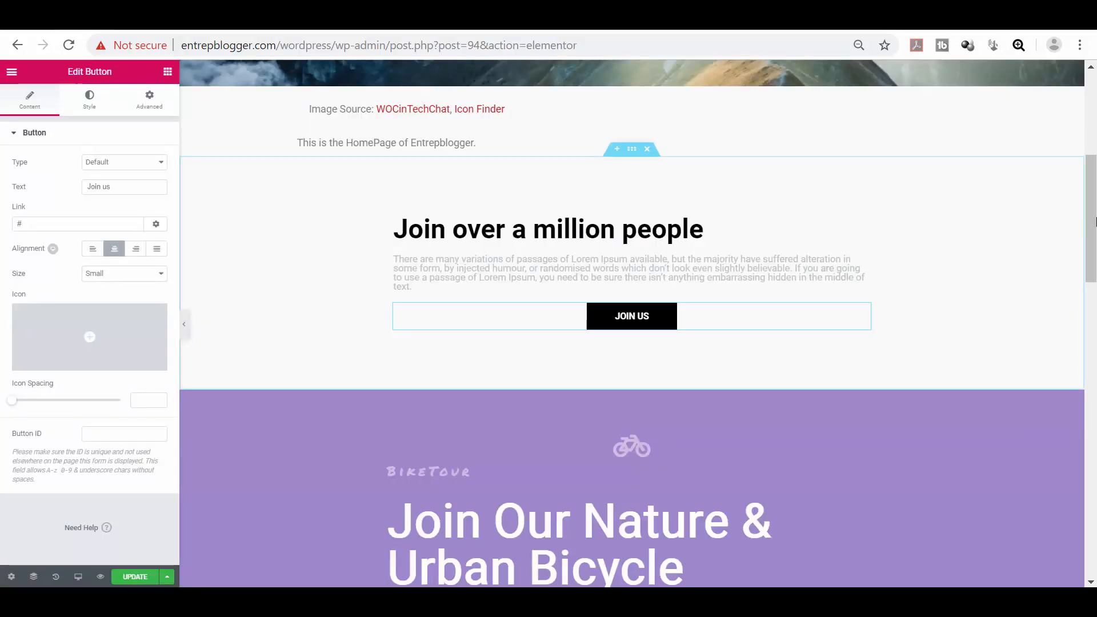
- Examine the inserted BikeTour landing page template from its heading section to the customer testimonials
drag(1089, 226, 1089, 292)
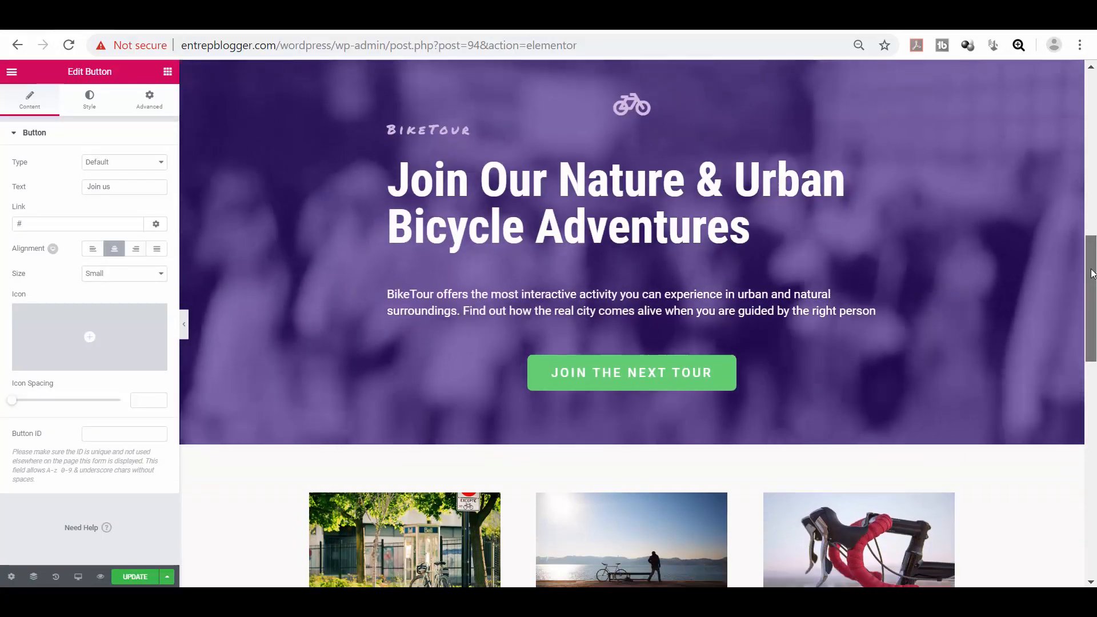
scroll(1086, 316, down, 4)
scroll(1086, 316, down, 3)
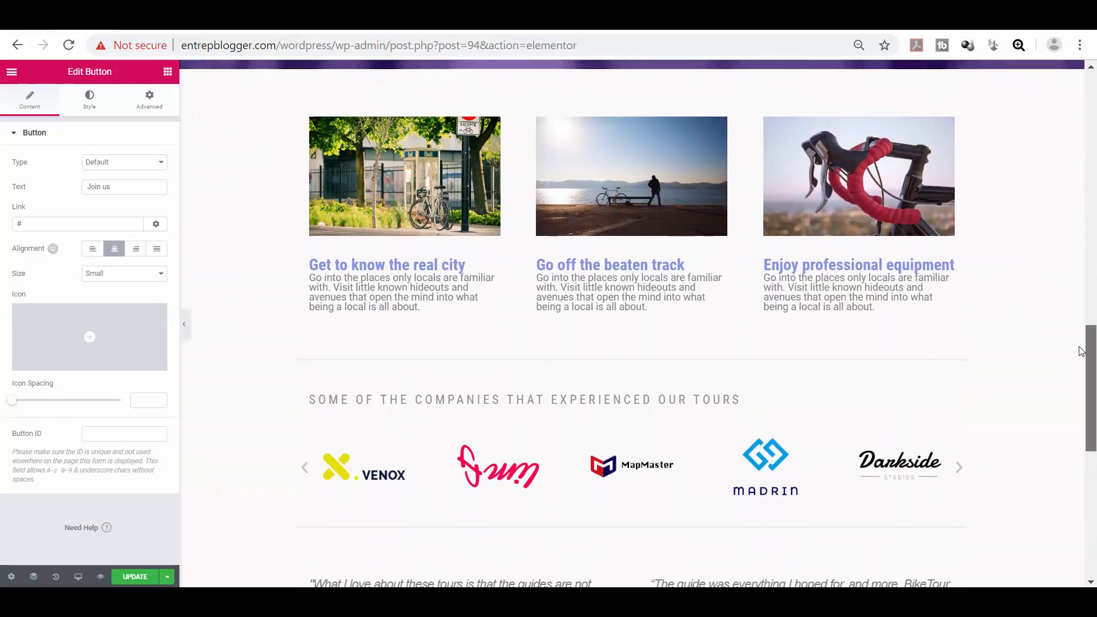
drag(1089, 350, 1091, 388)
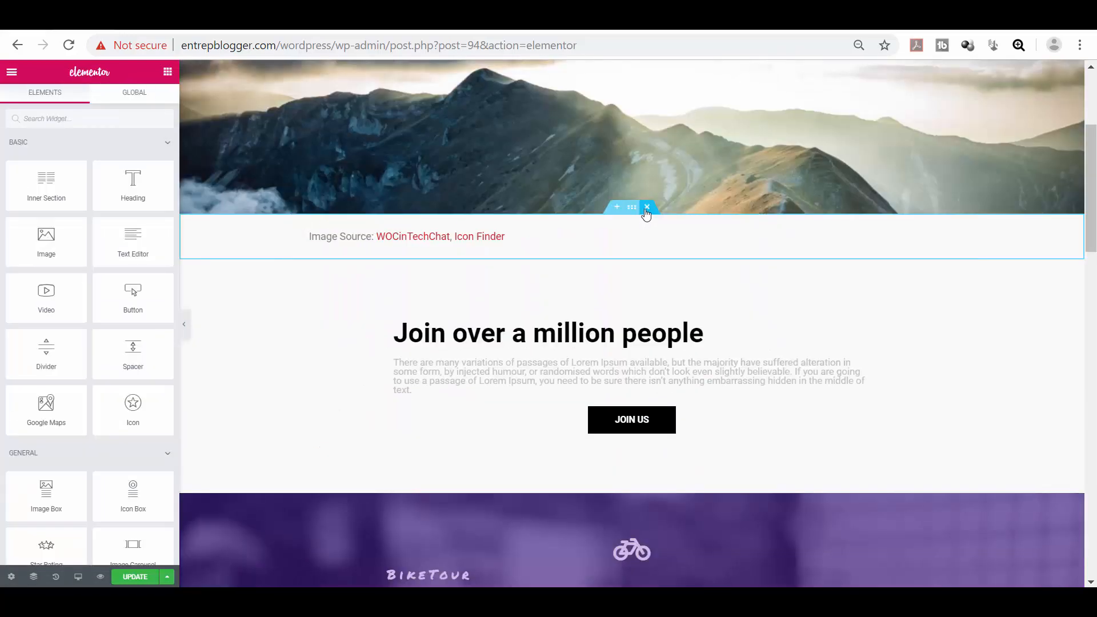
- Change the text of the button in the "Join Our Nature & Urban Bicycle Adventures" section to "join our next tour"
scroll(644, 216, down, 1)
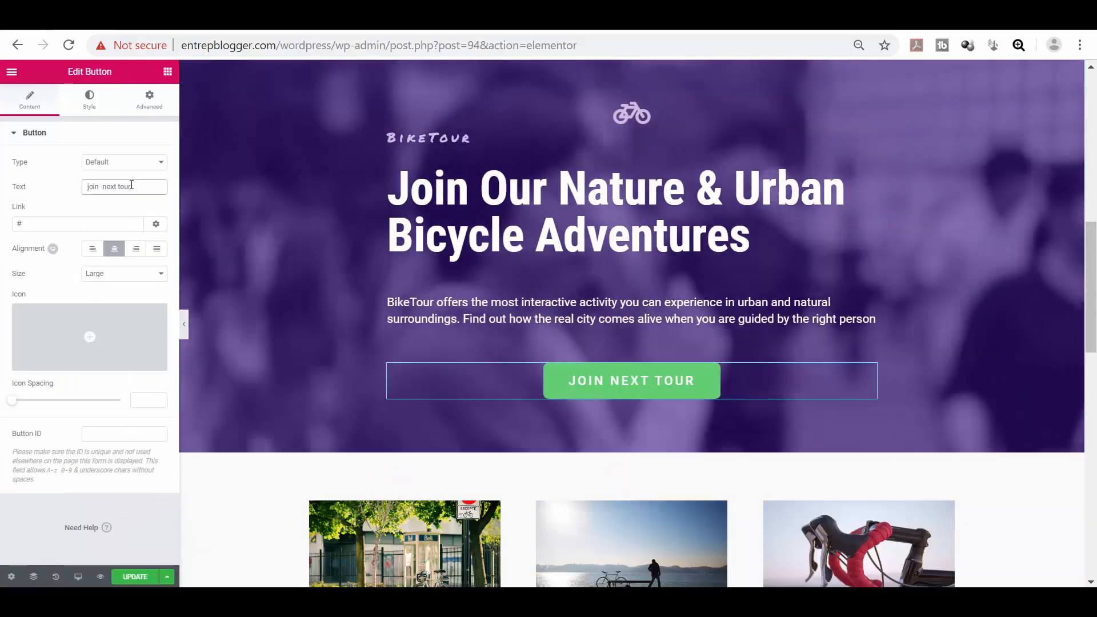
text(our next tour)
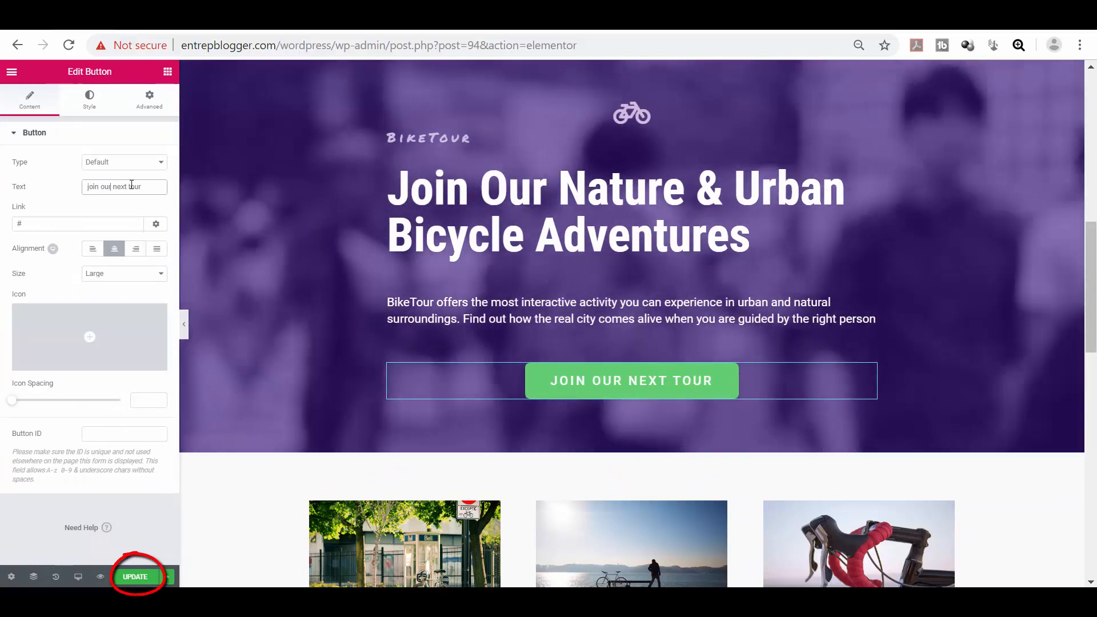
scroll(399, 298, down, 4)
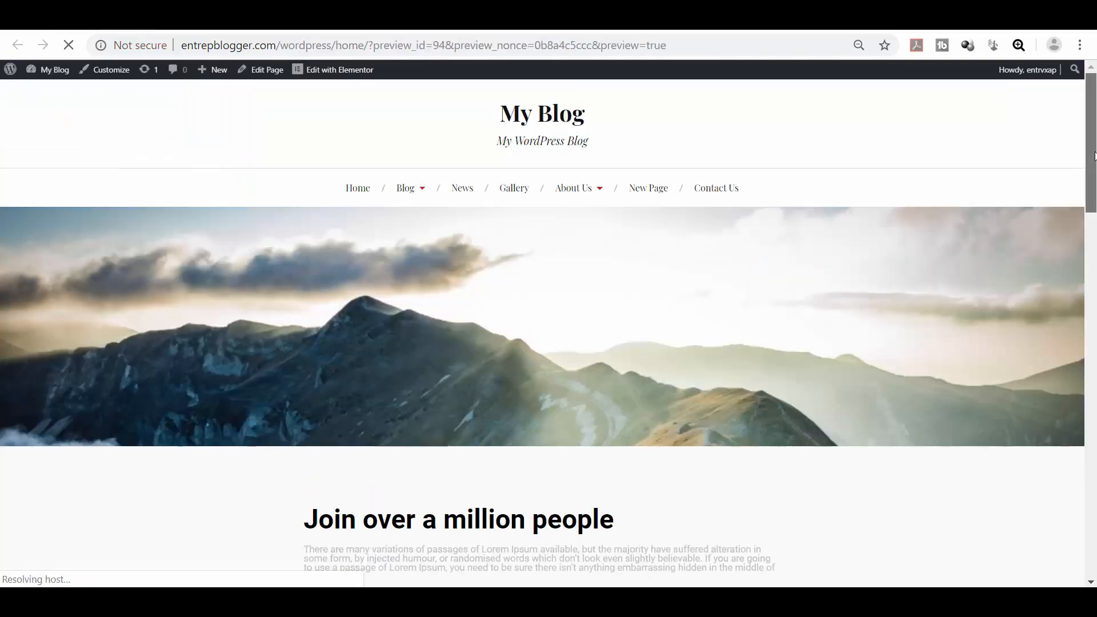
- Review the Home page preview from its header to the "Enjoy the bike ride of your life" banner
drag(1094, 155, 1088, 451)
scroll(1070, 312, down, 1)
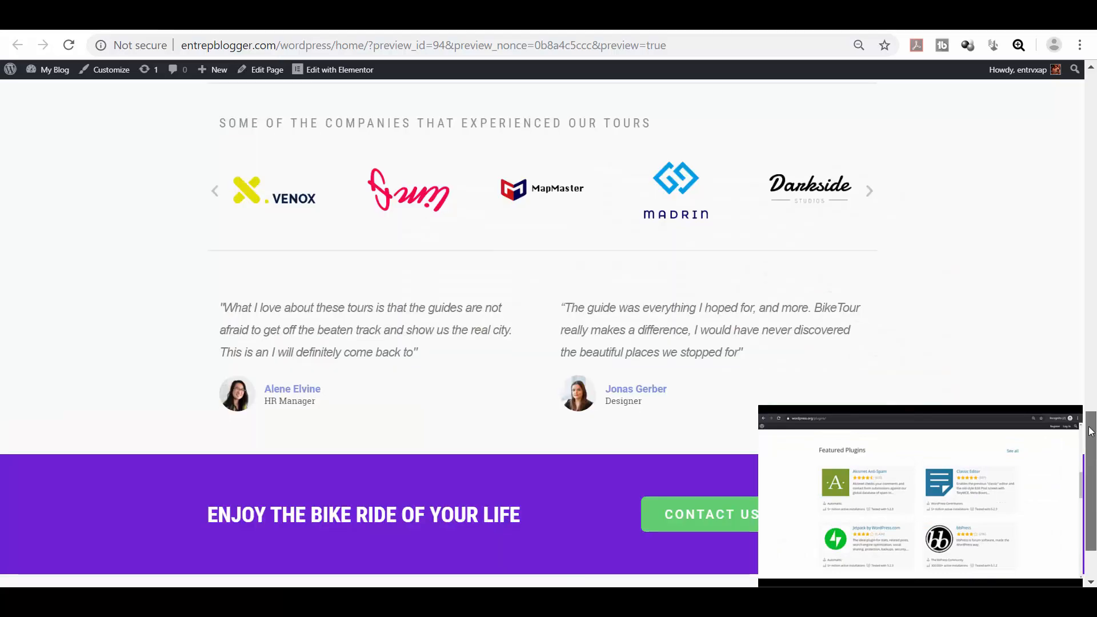
scroll(548, 329, down, 2)
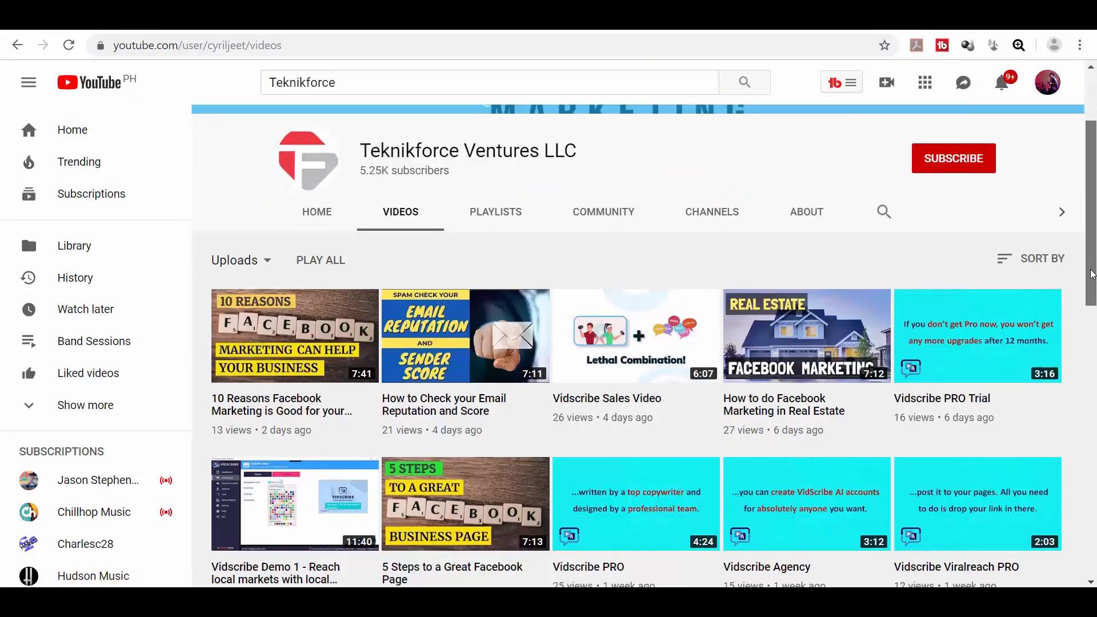
- Look through the uploaded videos of the Teknikforce Ventures LLC channel on YouTube
scroll(1093, 303, down, 3)
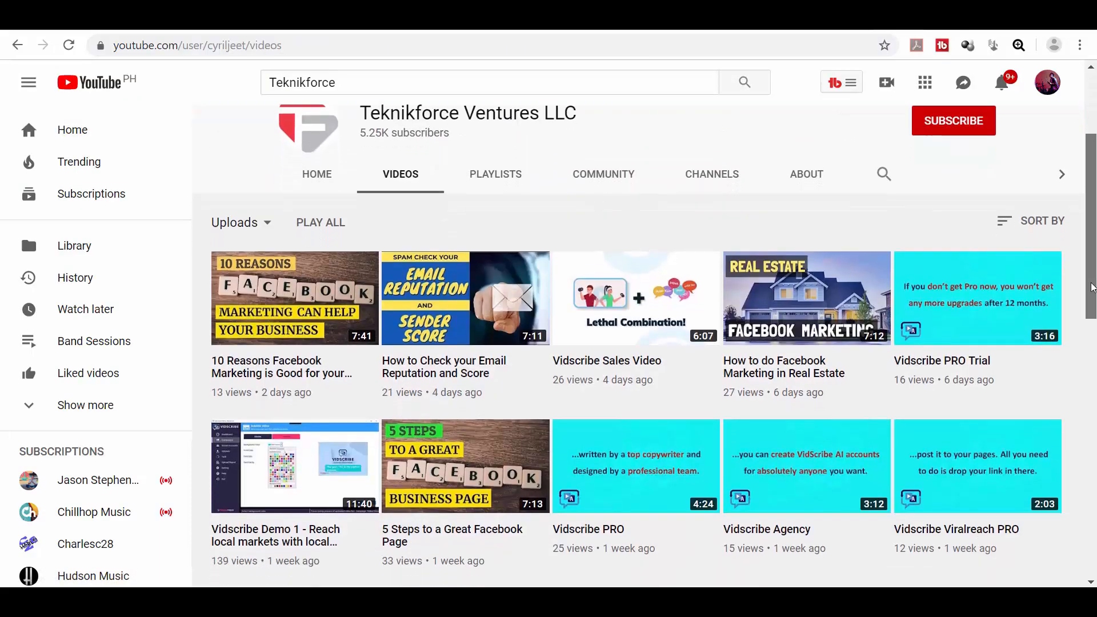
scroll(1094, 302, down, 4)
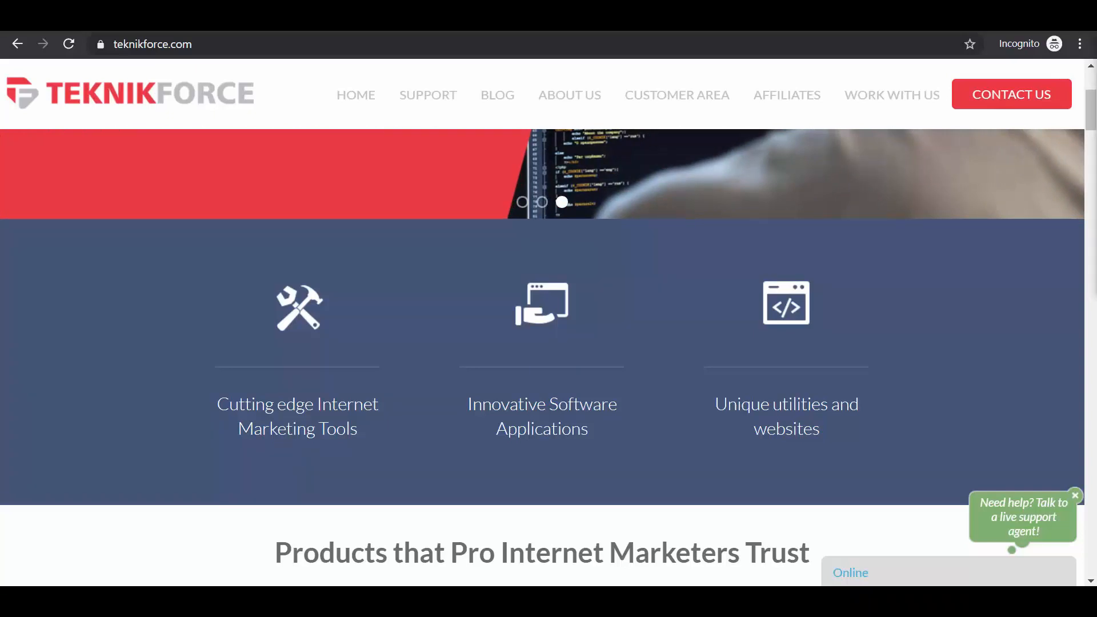
- Browse the product categories on the Teknikforce website down to the Wordpress Internet Marketing Plugins
scroll(1016, 369, down, 15)
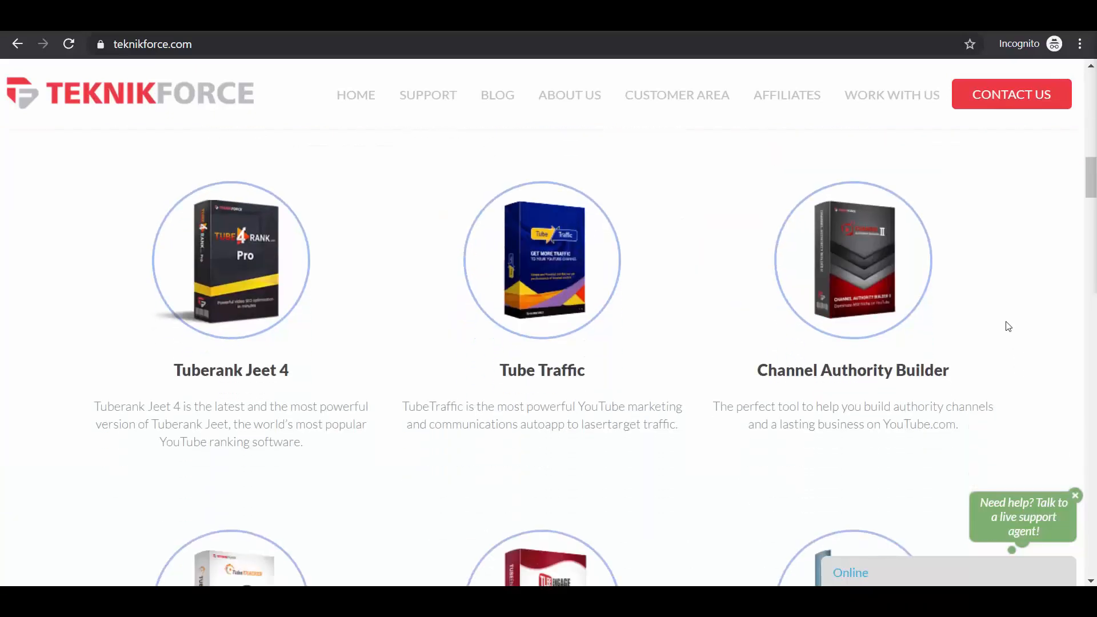
scroll(1008, 326, down, 12)
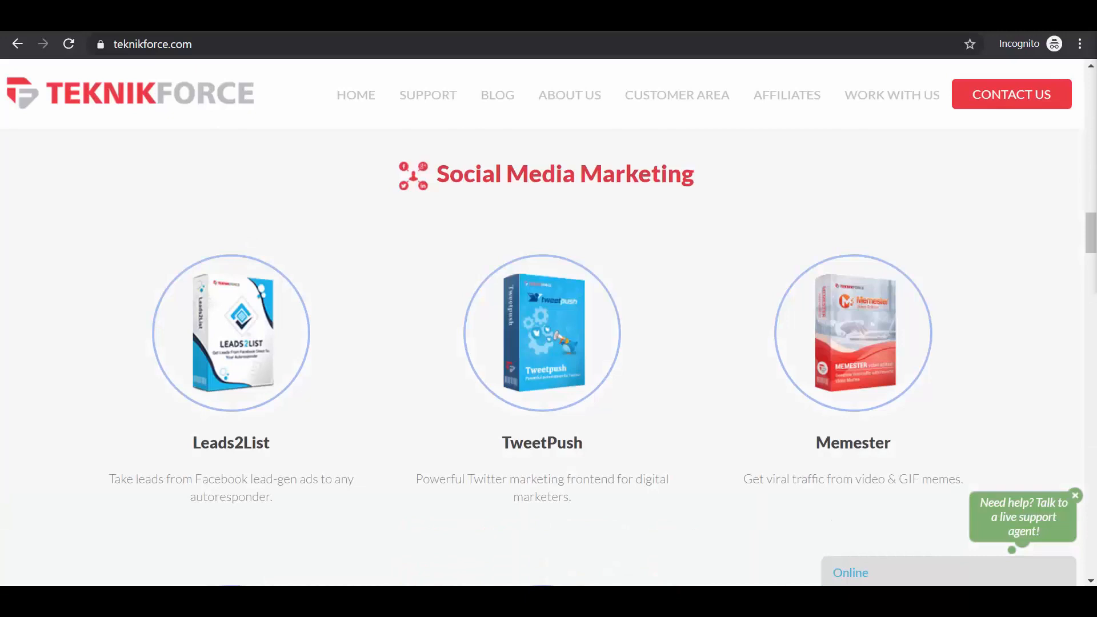
scroll(548, 342, down, 11)
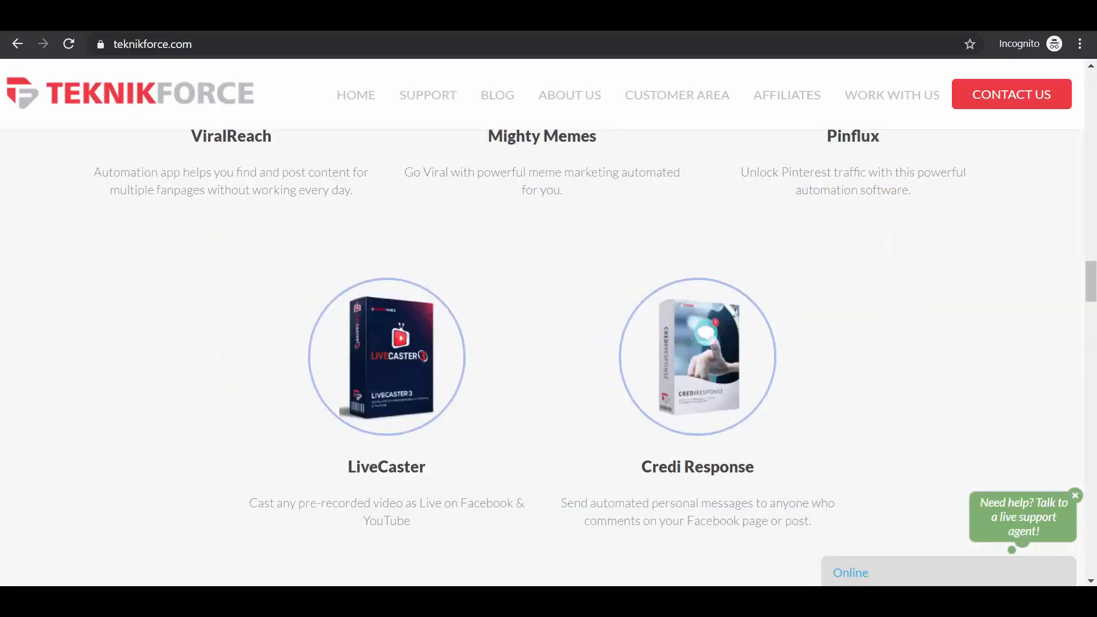
scroll(548, 343, down, 8)
scroll(549, 343, down, 7)
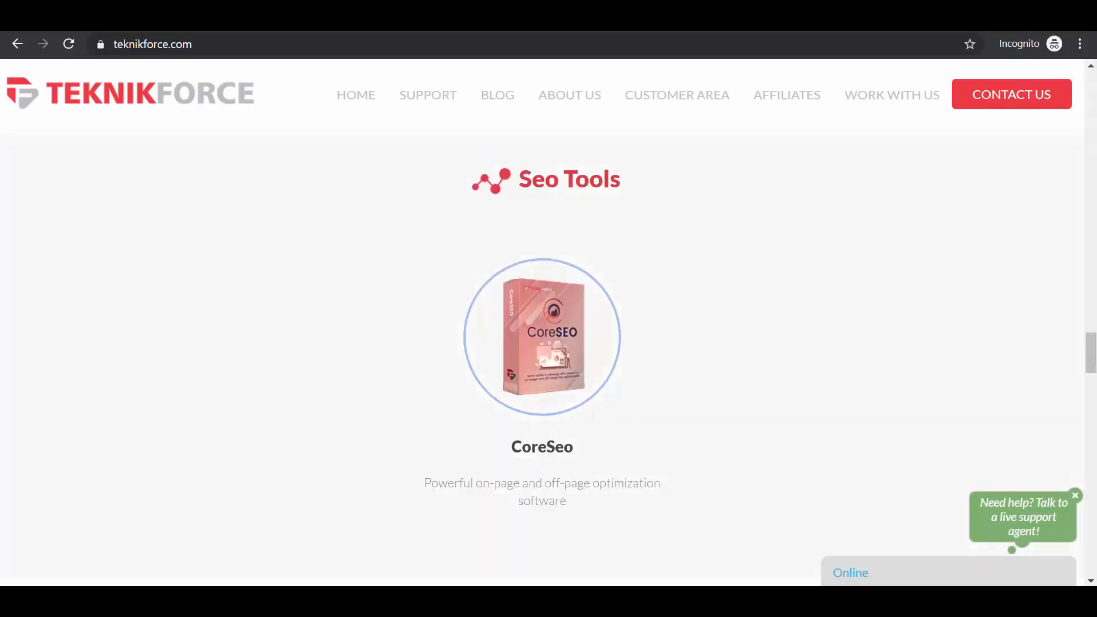
scroll(549, 343, down, 8)
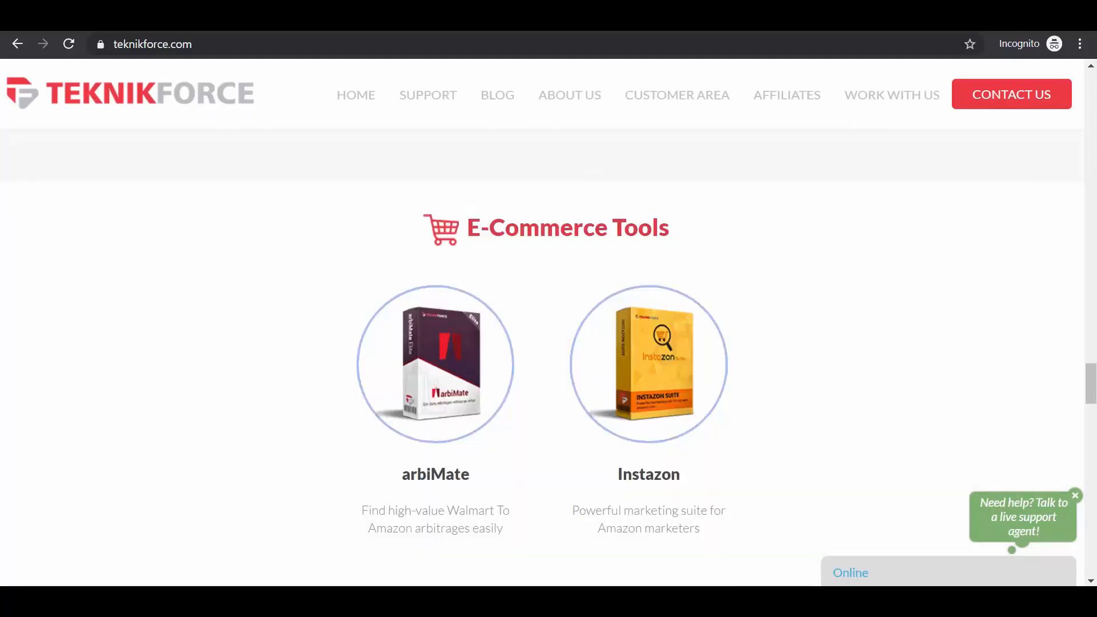
scroll(549, 342, down, 7)
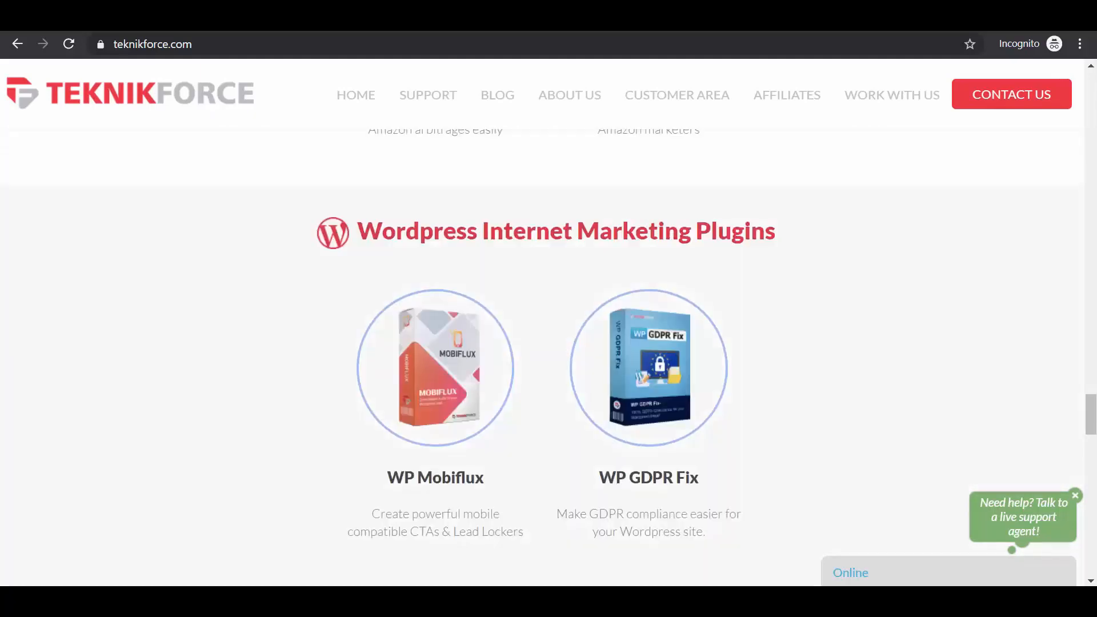